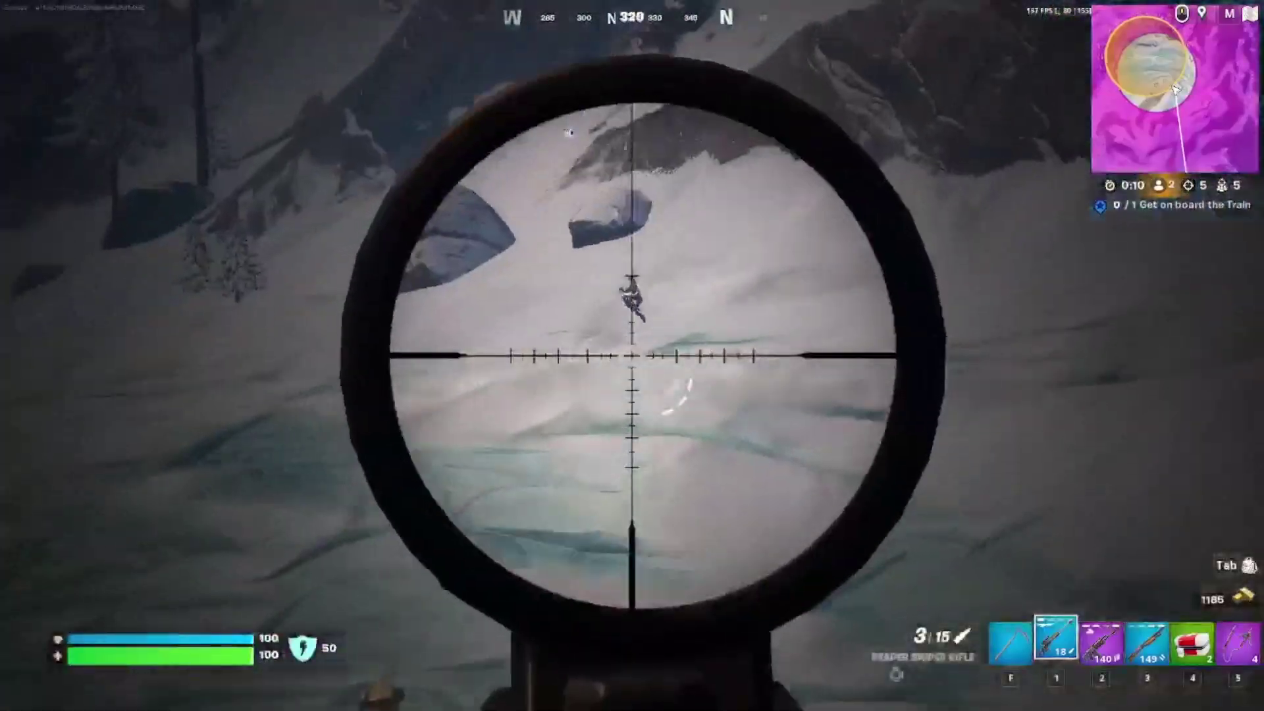
pyautogui.click(631, 356)
pyautogui.rightClick(631, 356)
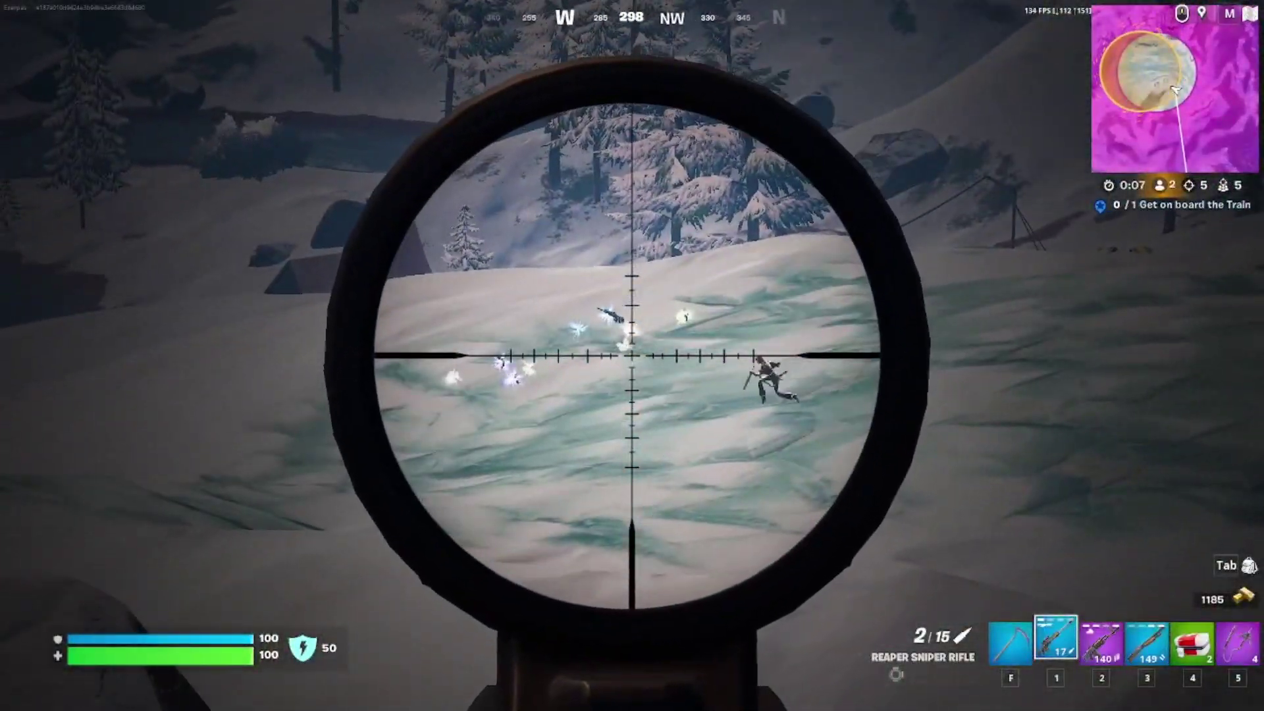
pyautogui.click(632, 355)
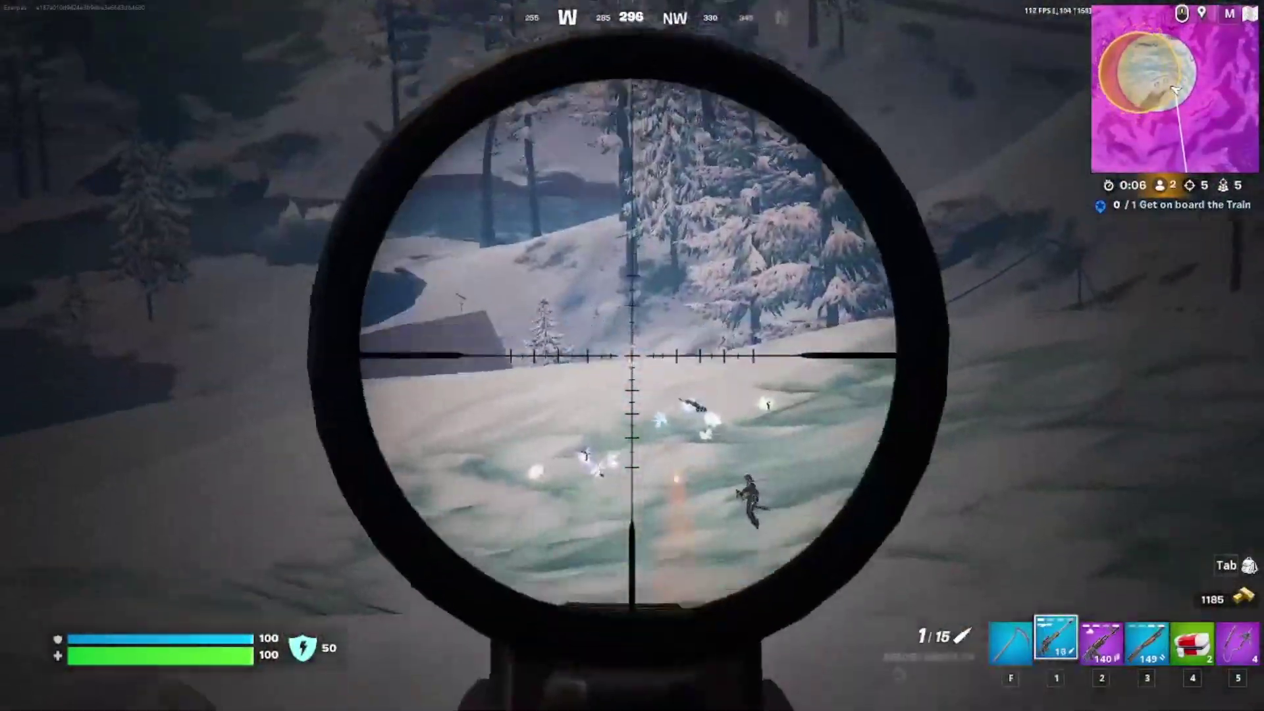
pyautogui.rightClick(632, 356)
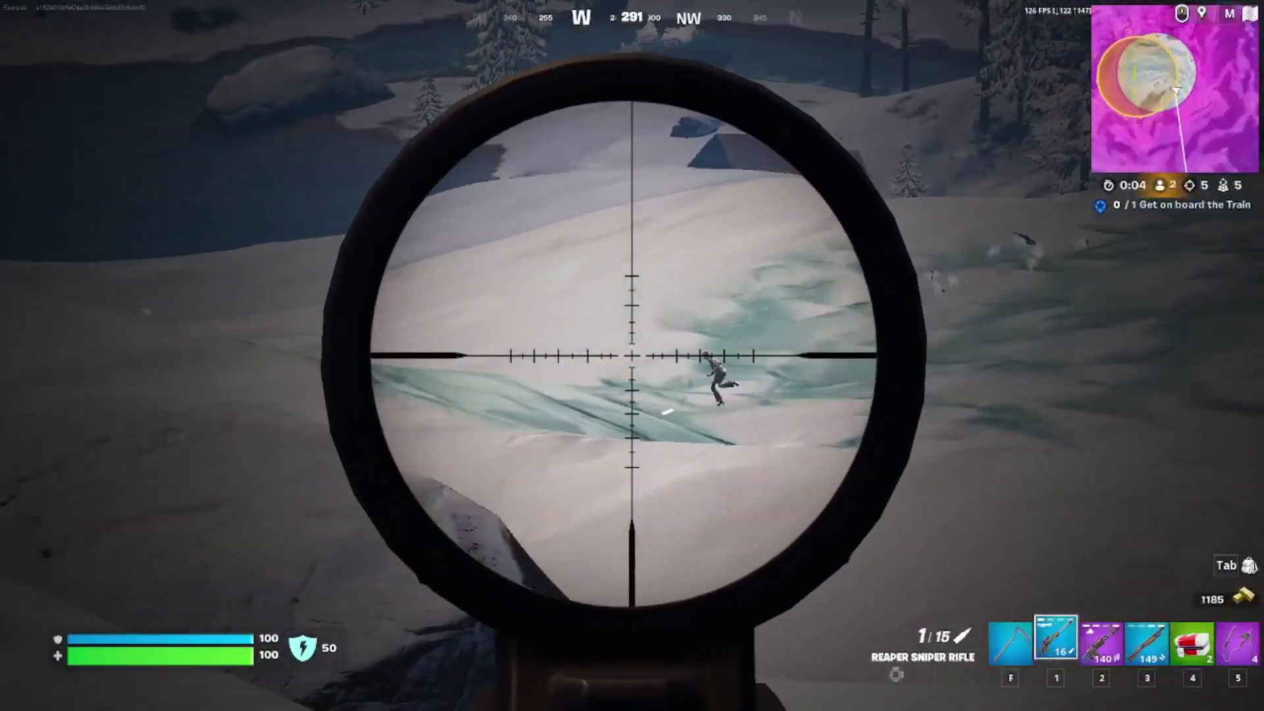
pyautogui.click(632, 356)
pyautogui.press('r')
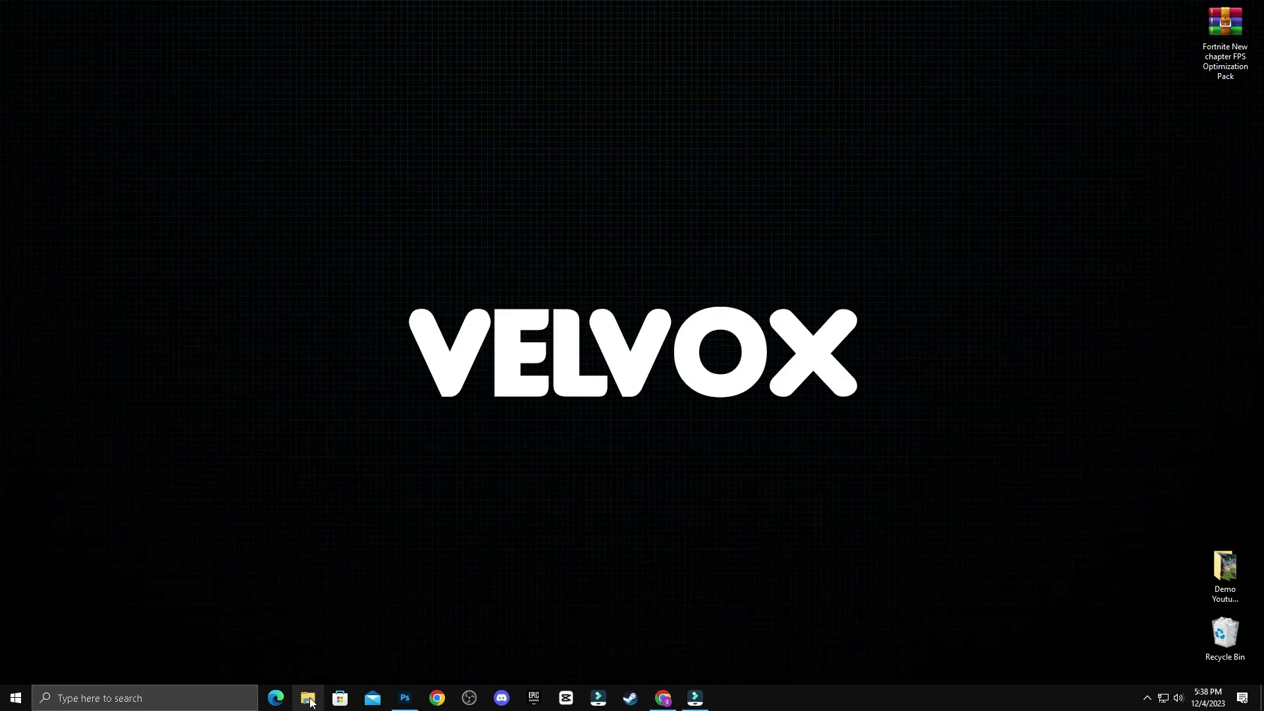
# Open the Fortnite folder on Local Disk (D:) in File Explorer.
pyautogui.click(309, 699)
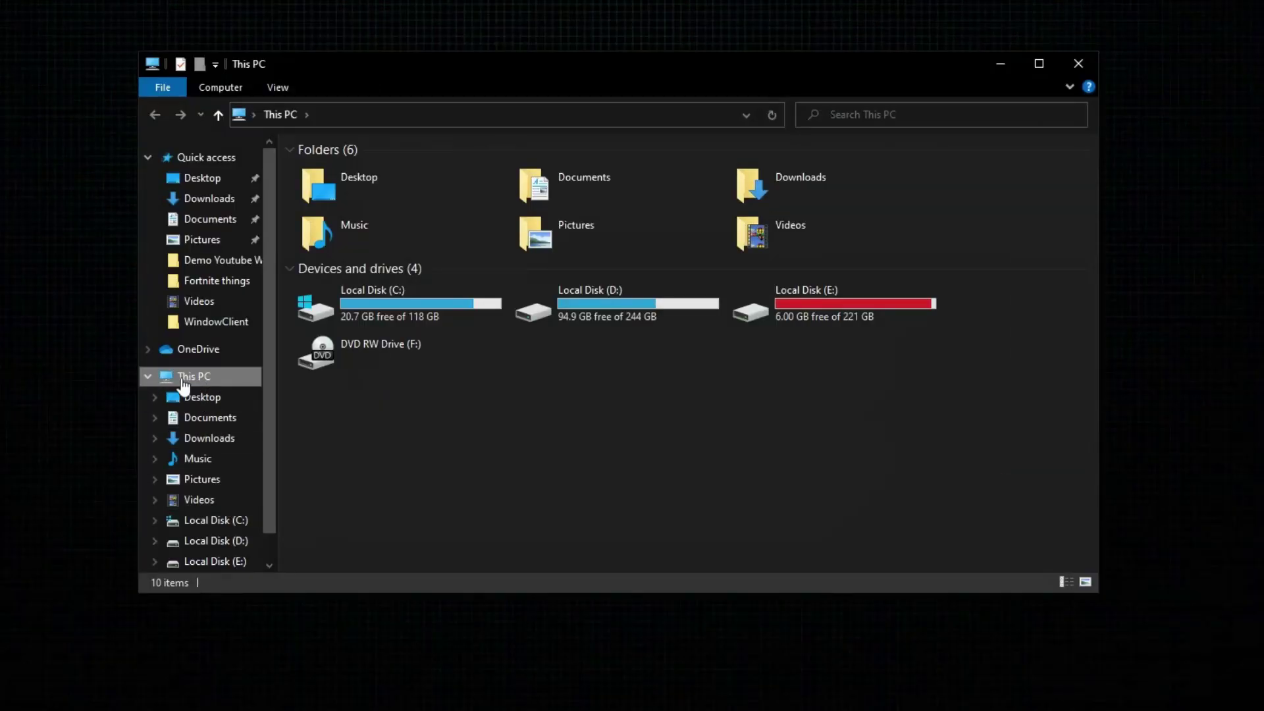
pyautogui.click(586, 305)
pyautogui.rightClick(586, 305)
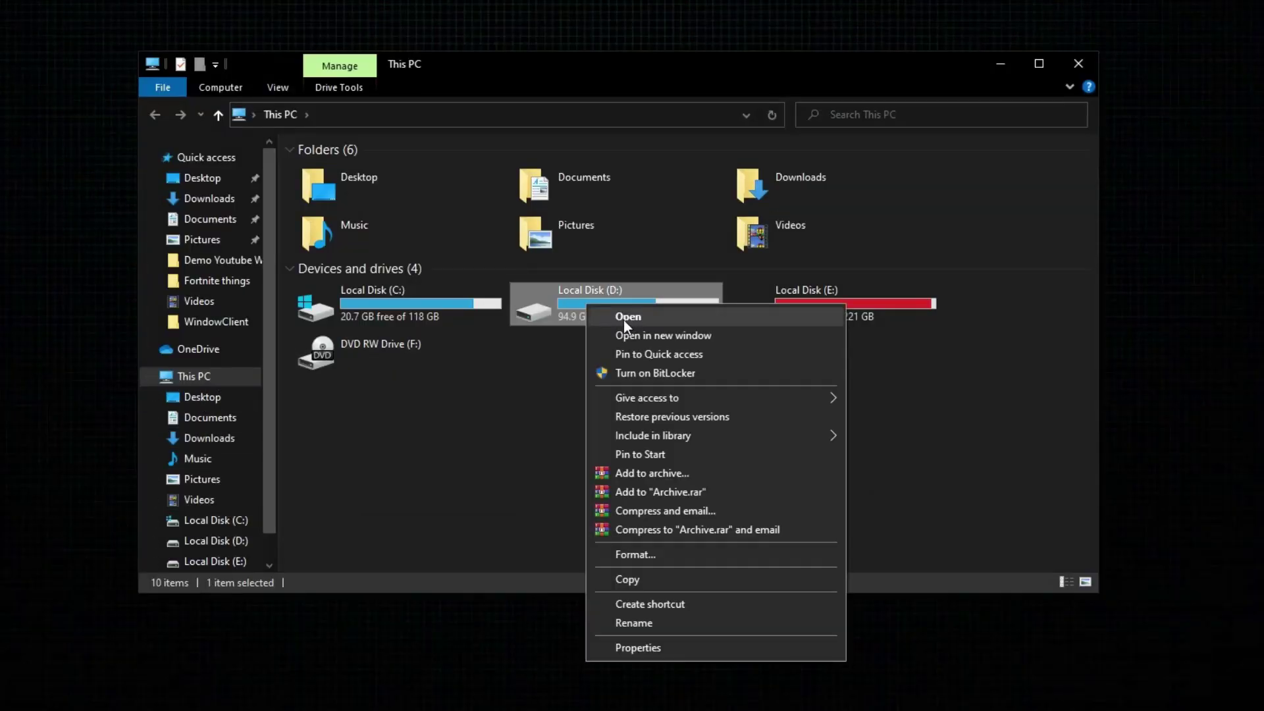
pyautogui.click(627, 318)
pyautogui.click(329, 261)
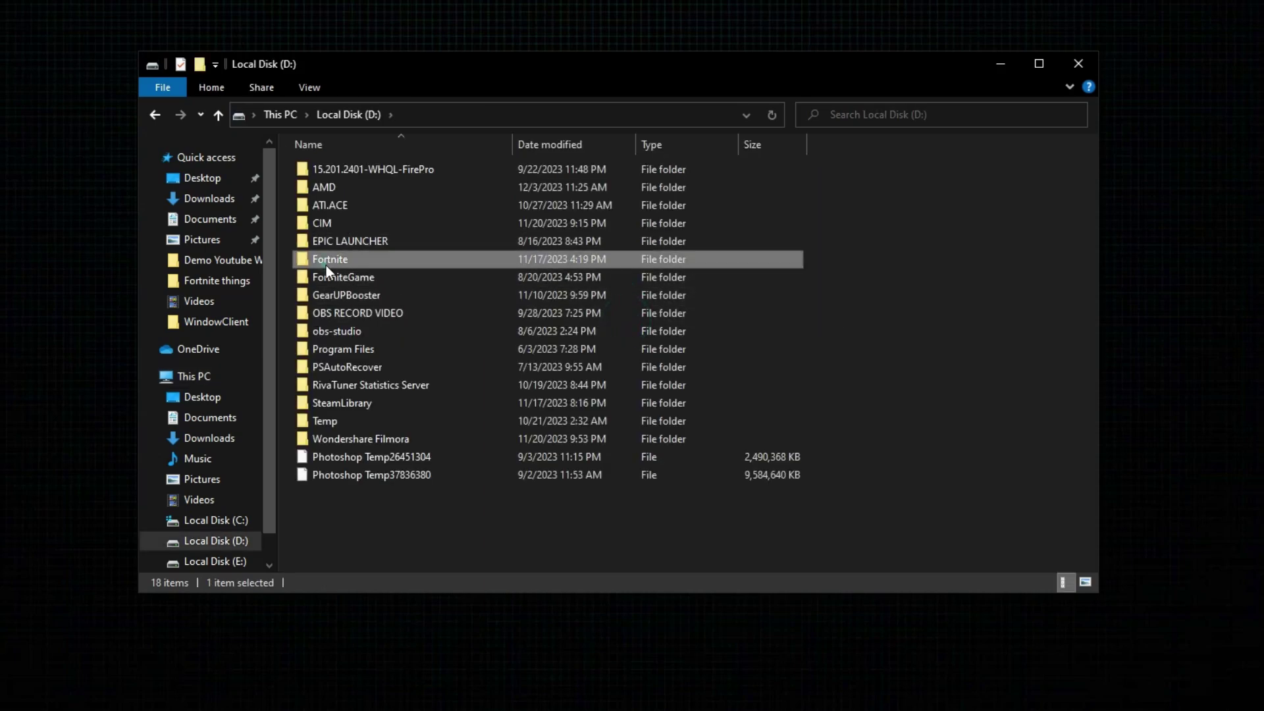
pyautogui.rightClick(334, 263)
pyautogui.click(389, 277)
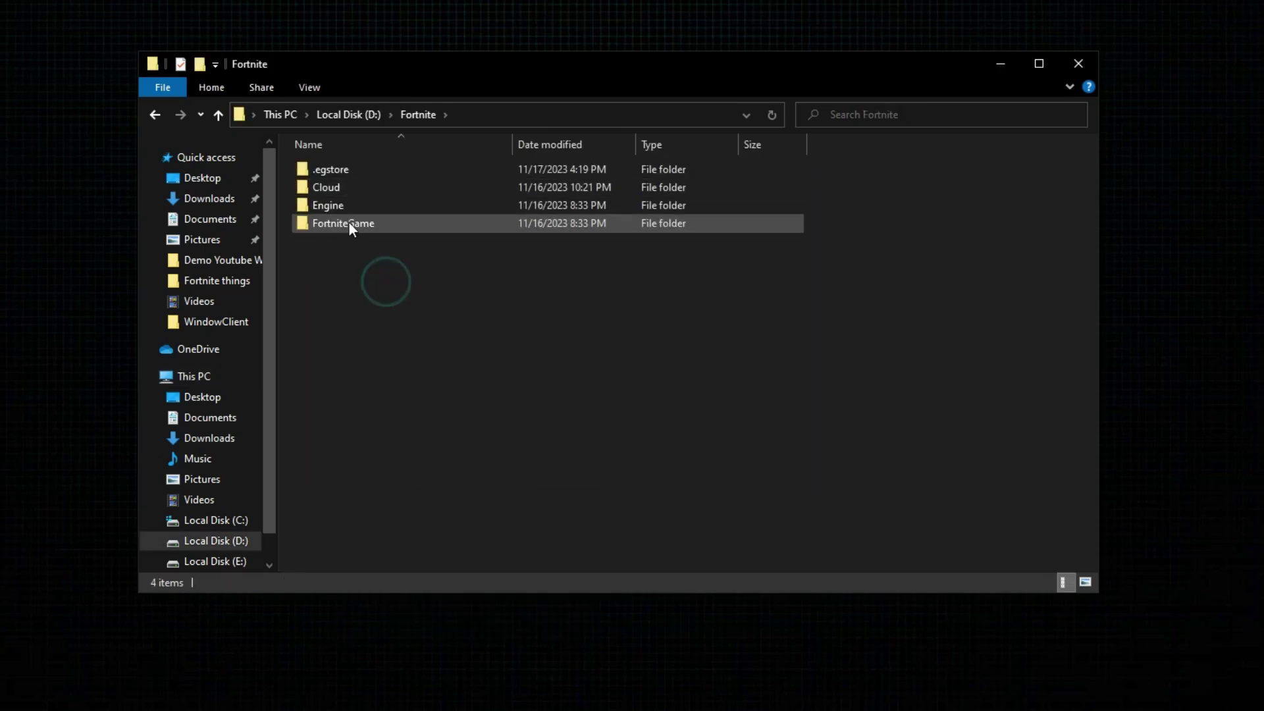
# Go into the FortniteGame\Binaries\Win64 subfolder of the Fortnite installation.
pyautogui.click(339, 224)
pyautogui.rightClick(334, 225)
pyautogui.click(384, 238)
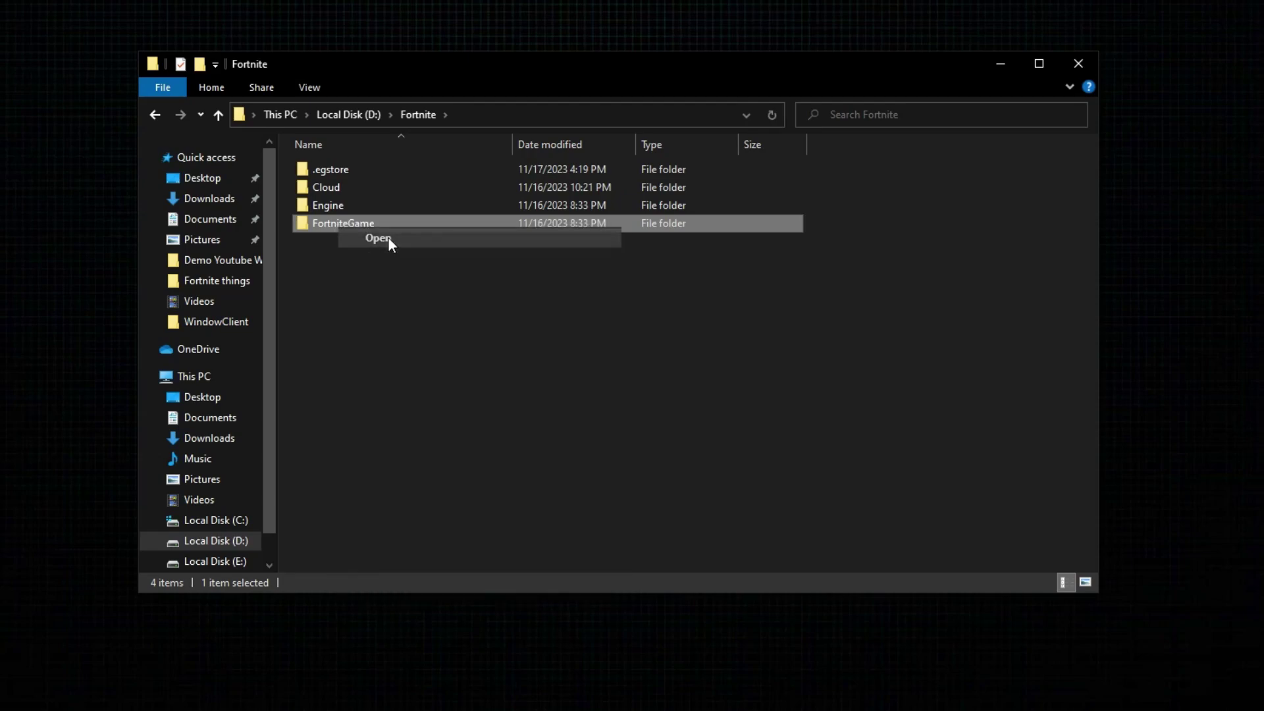
pyautogui.doubleClick(338, 172)
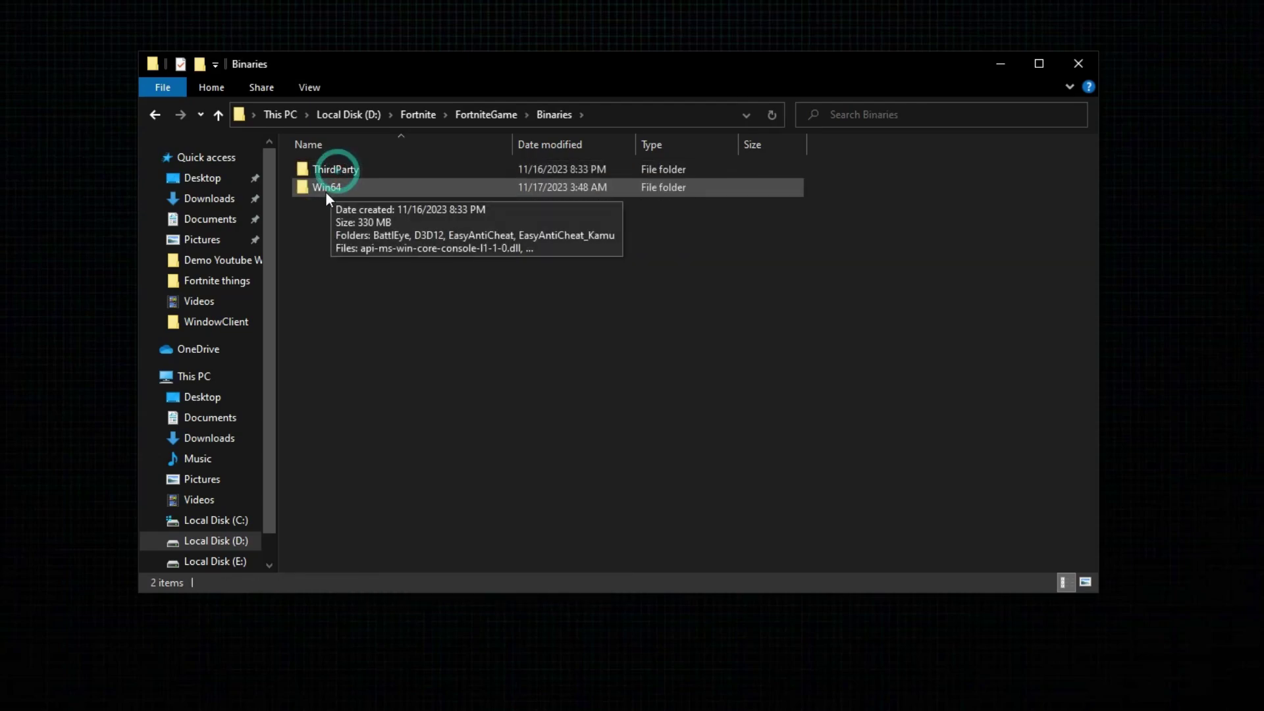
pyautogui.doubleClick(326, 192)
# Turn on Disable fullscreen optimizations in the compatibility properties of the FortniteClient-Win64-Shipping application.
pyautogui.scroll(-15, 387, 317)
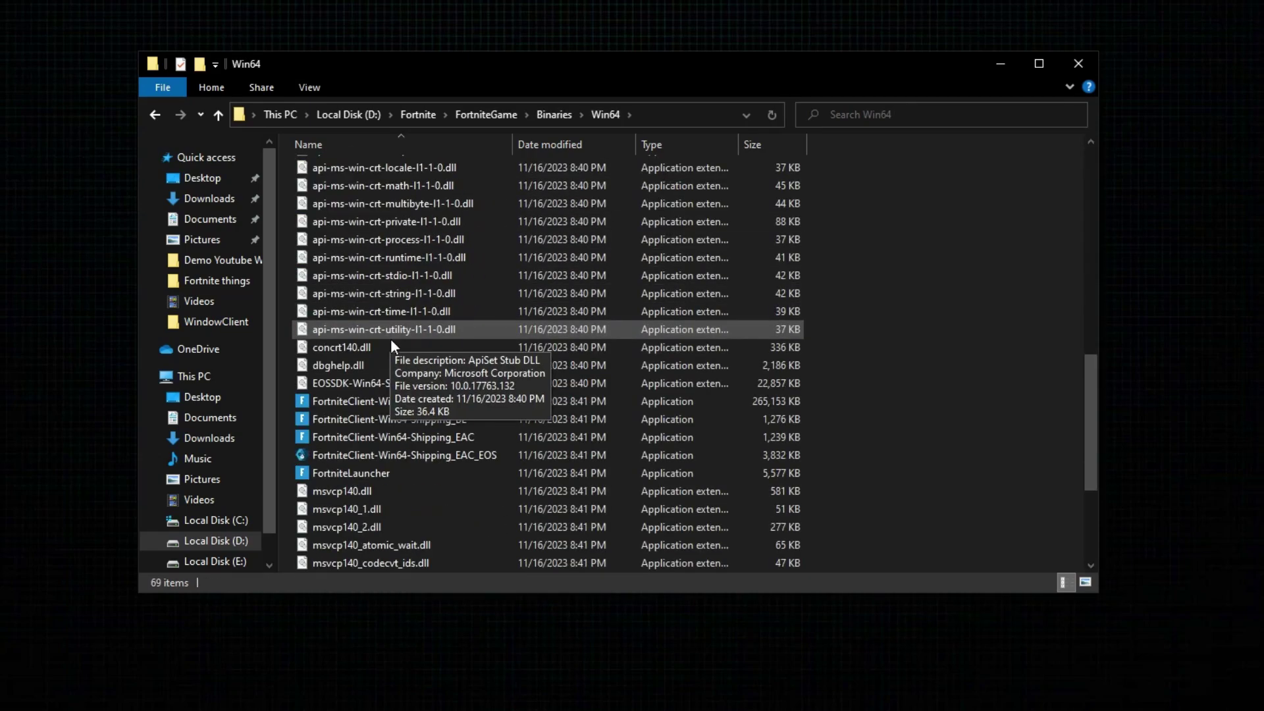
pyautogui.click(337, 293)
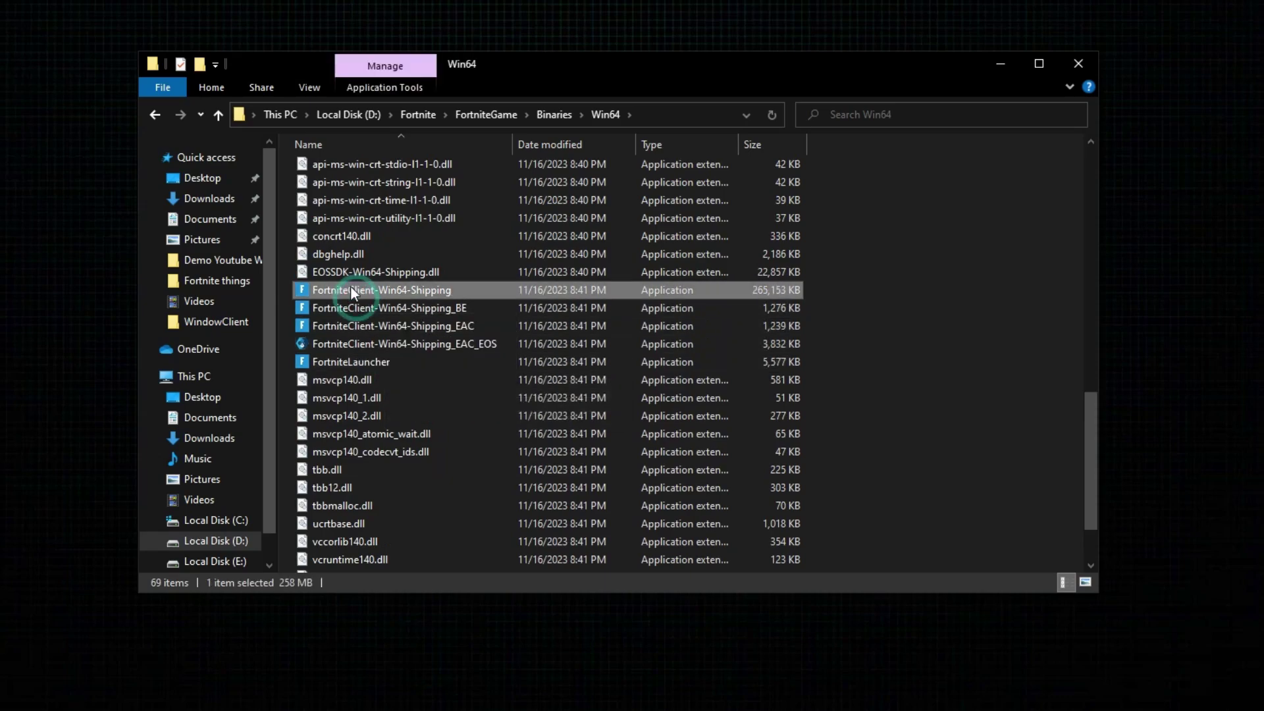
pyautogui.rightClick(361, 288)
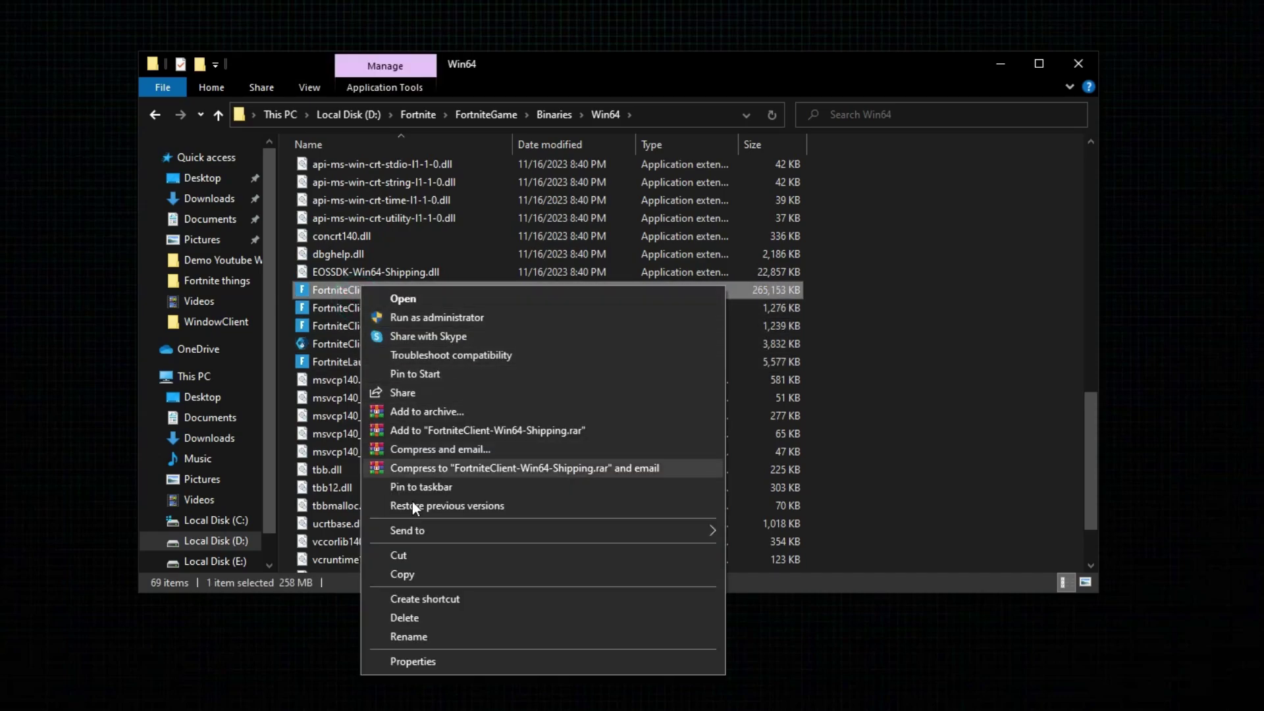
pyautogui.click(410, 658)
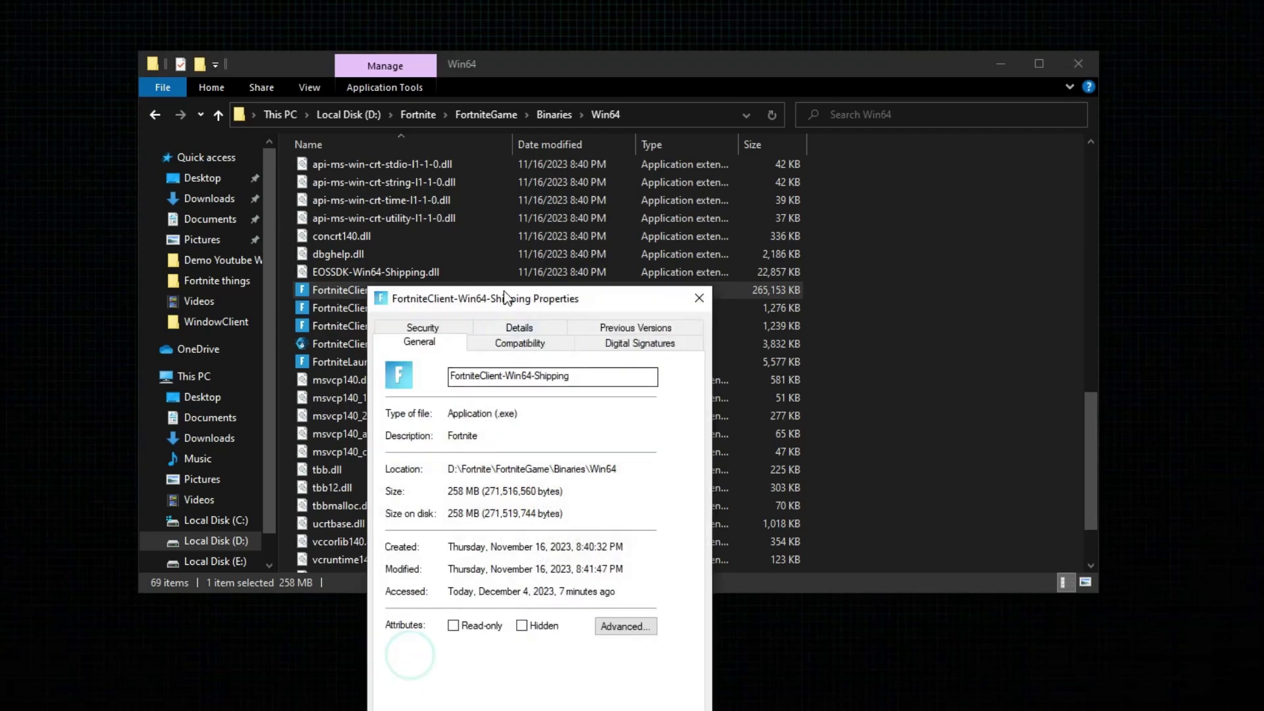
pyautogui.moveTo(507, 297); pyautogui.dragTo(560, 123)
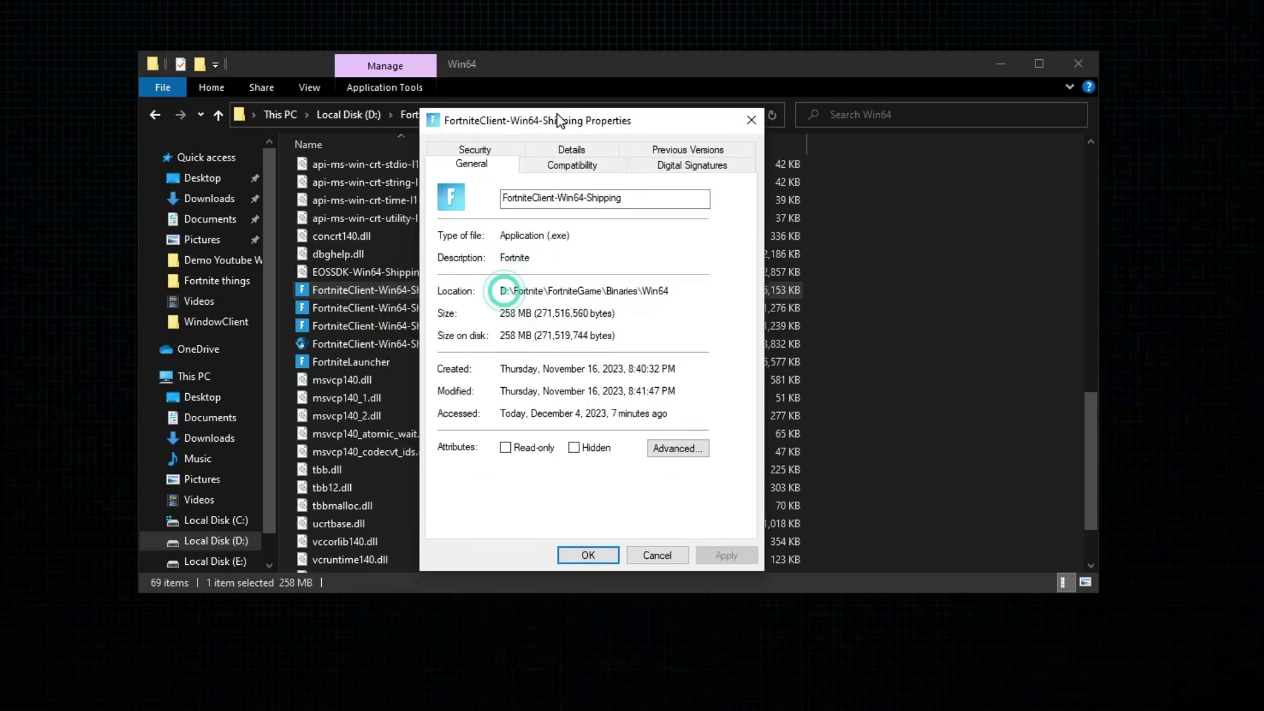
pyautogui.click(567, 171)
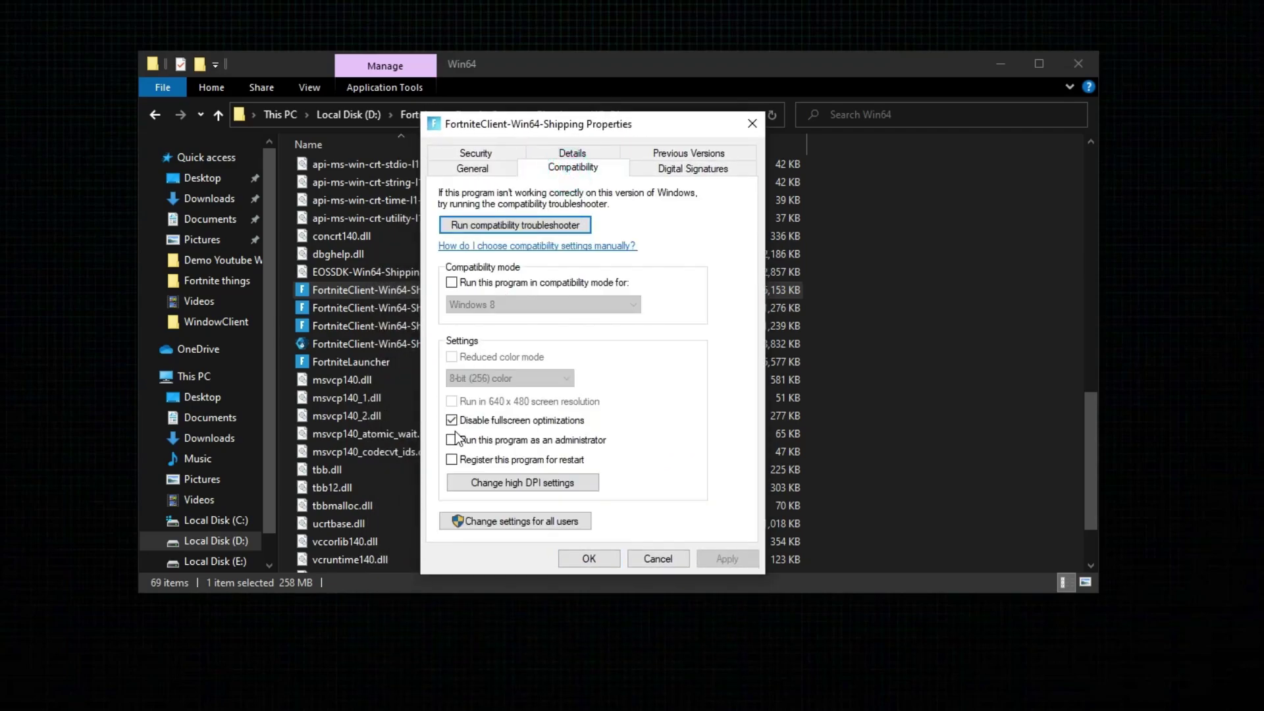
pyautogui.click(489, 423)
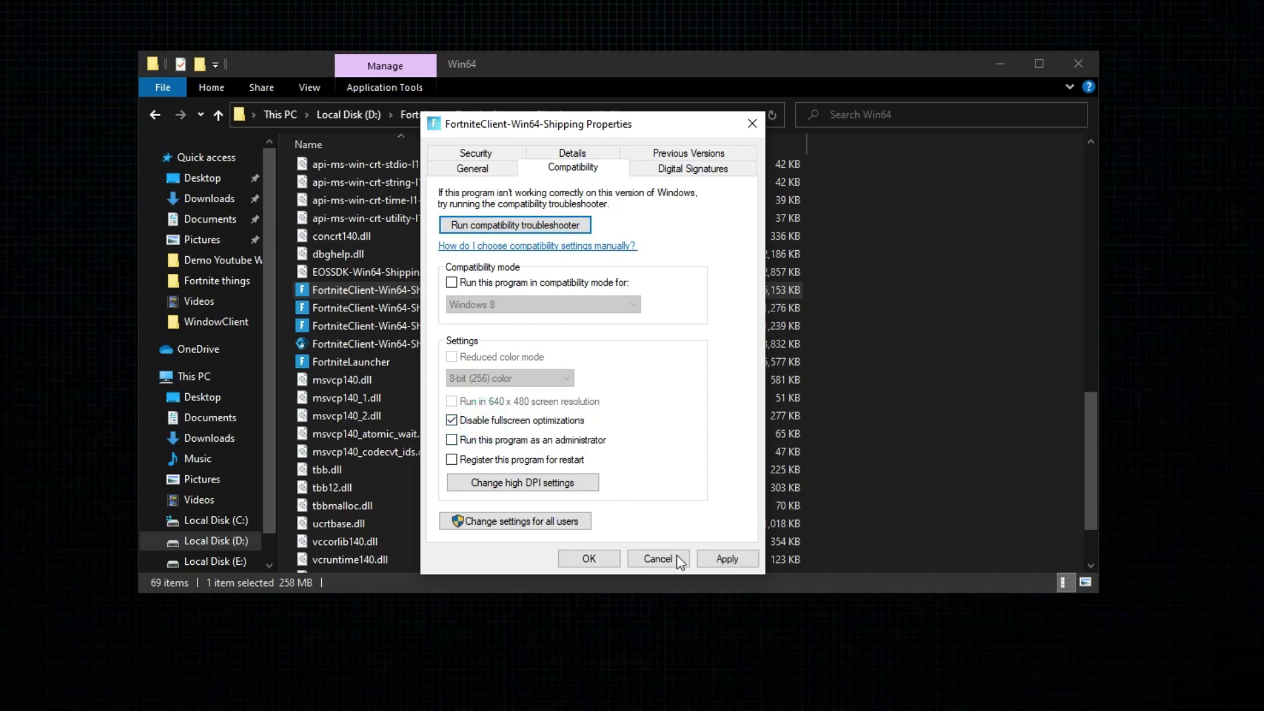
# Override the high DPI scaling behavior with scaling performed by Application, then apply and close the file's properties.
pyautogui.click(520, 482)
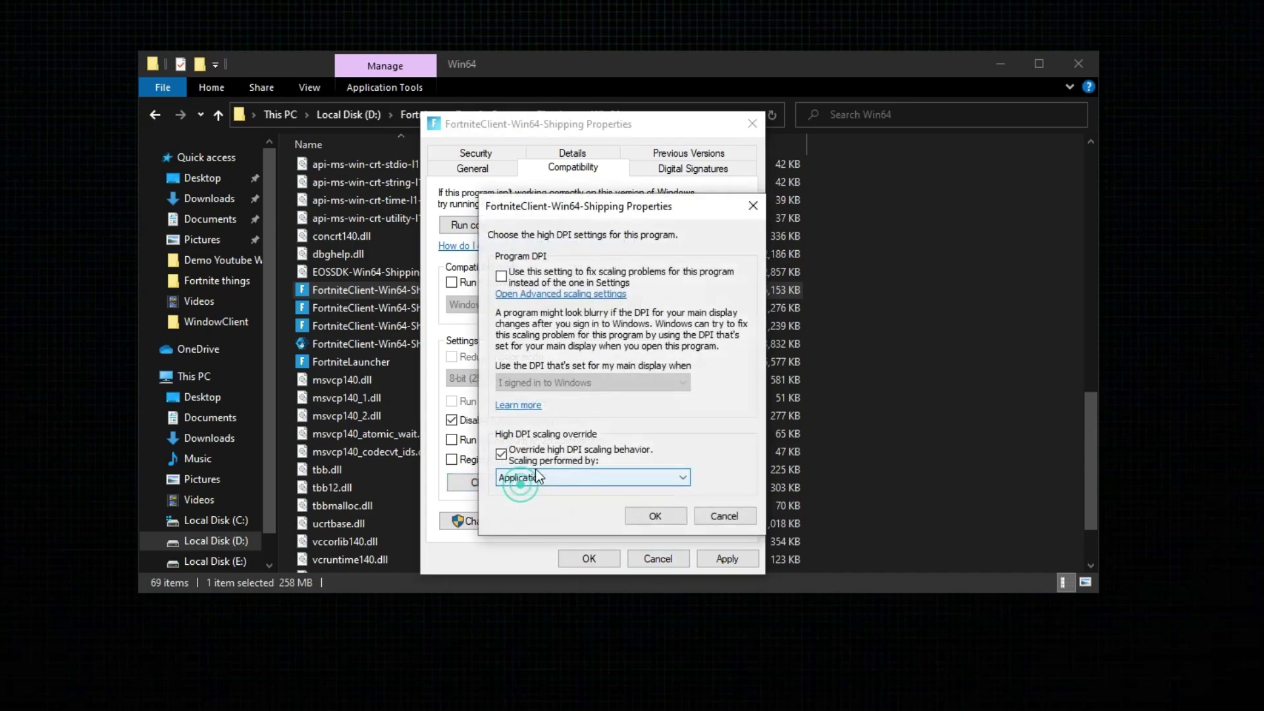
pyautogui.click(501, 453)
pyautogui.click(501, 454)
pyautogui.click(524, 473)
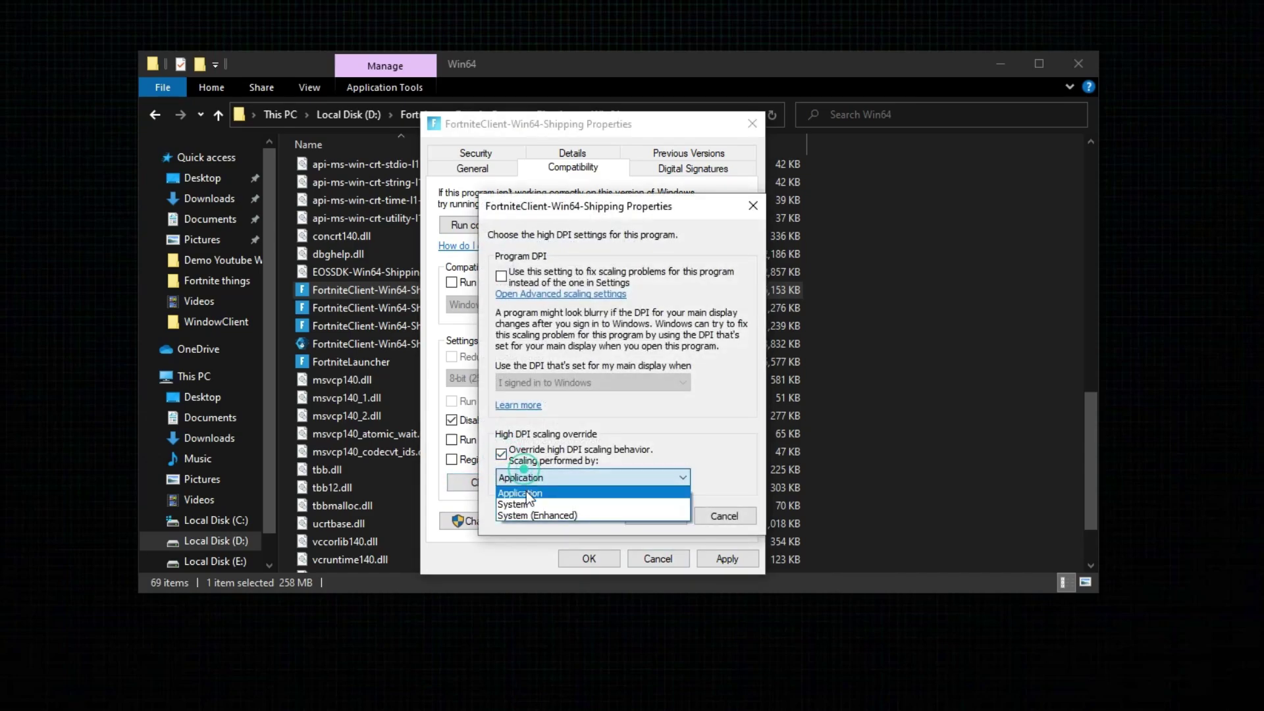
pyautogui.click(524, 494)
pyautogui.click(655, 515)
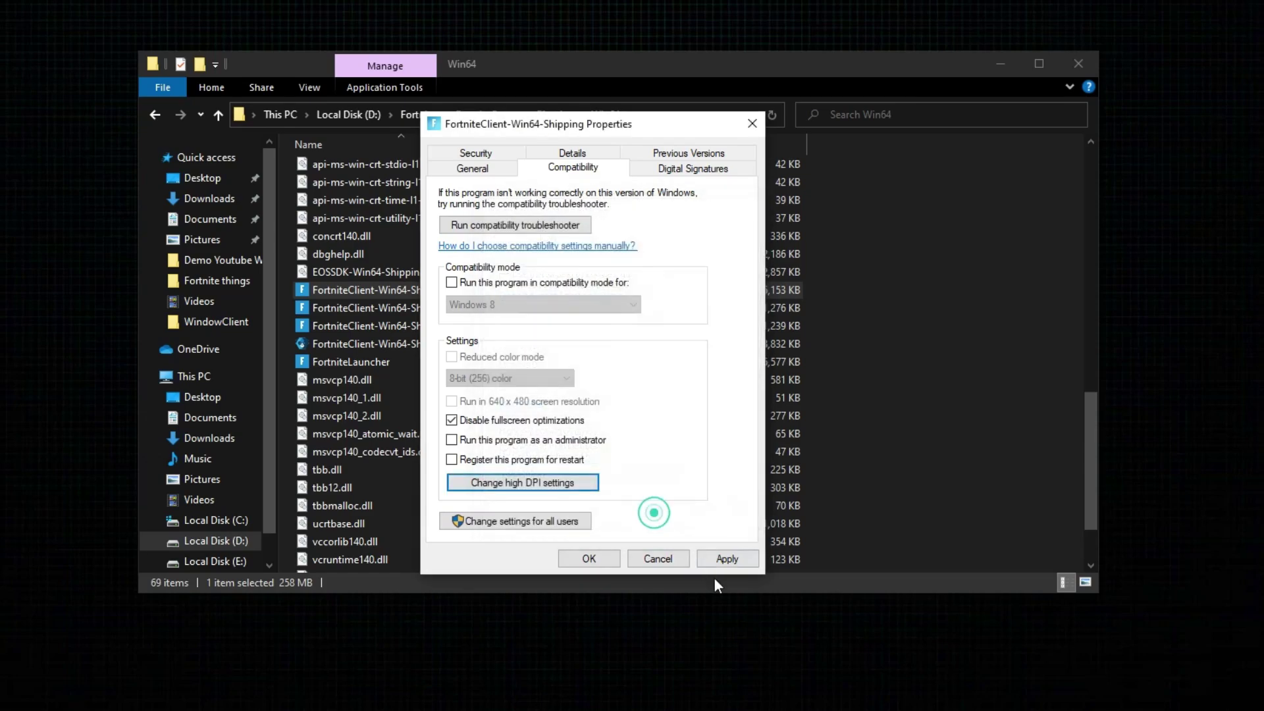
pyautogui.click(727, 558)
pyautogui.click(583, 558)
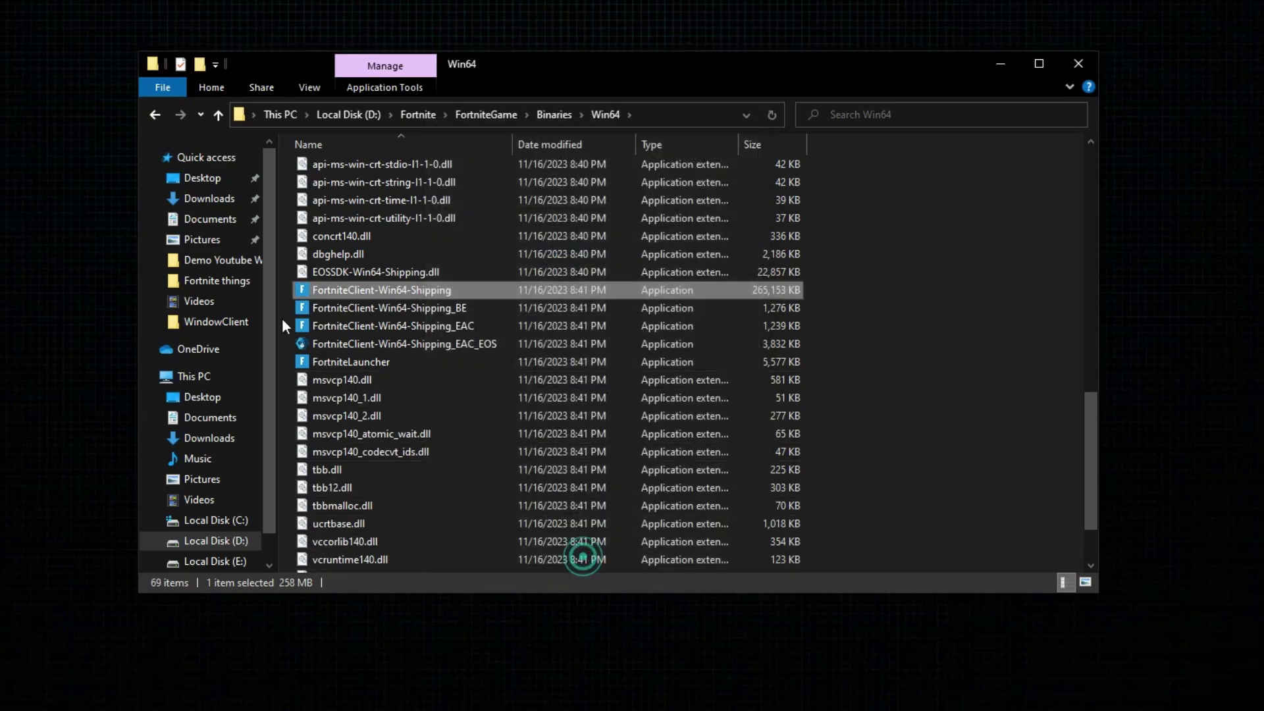
# Browse to the FortniteGame\Saved\Config\WindowClient folder on Local Disk (D:).
pyautogui.click(203, 380)
pyautogui.doubleClick(597, 302)
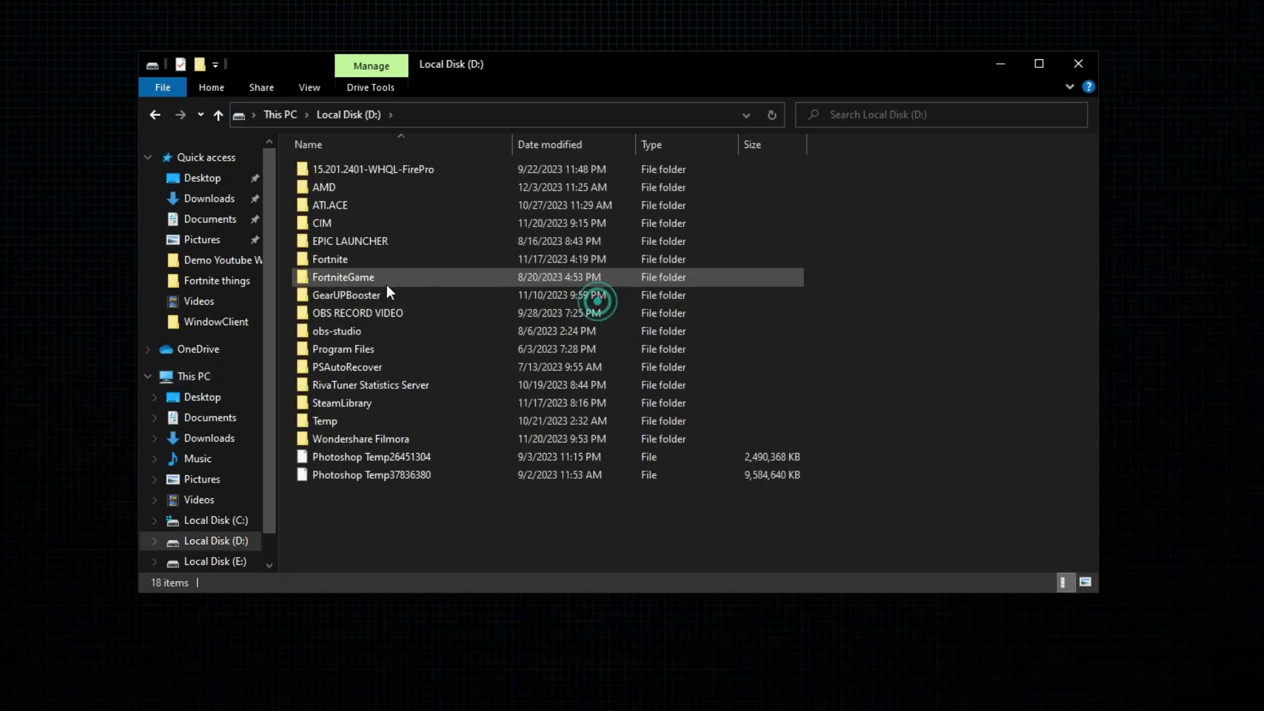
pyautogui.doubleClick(341, 281)
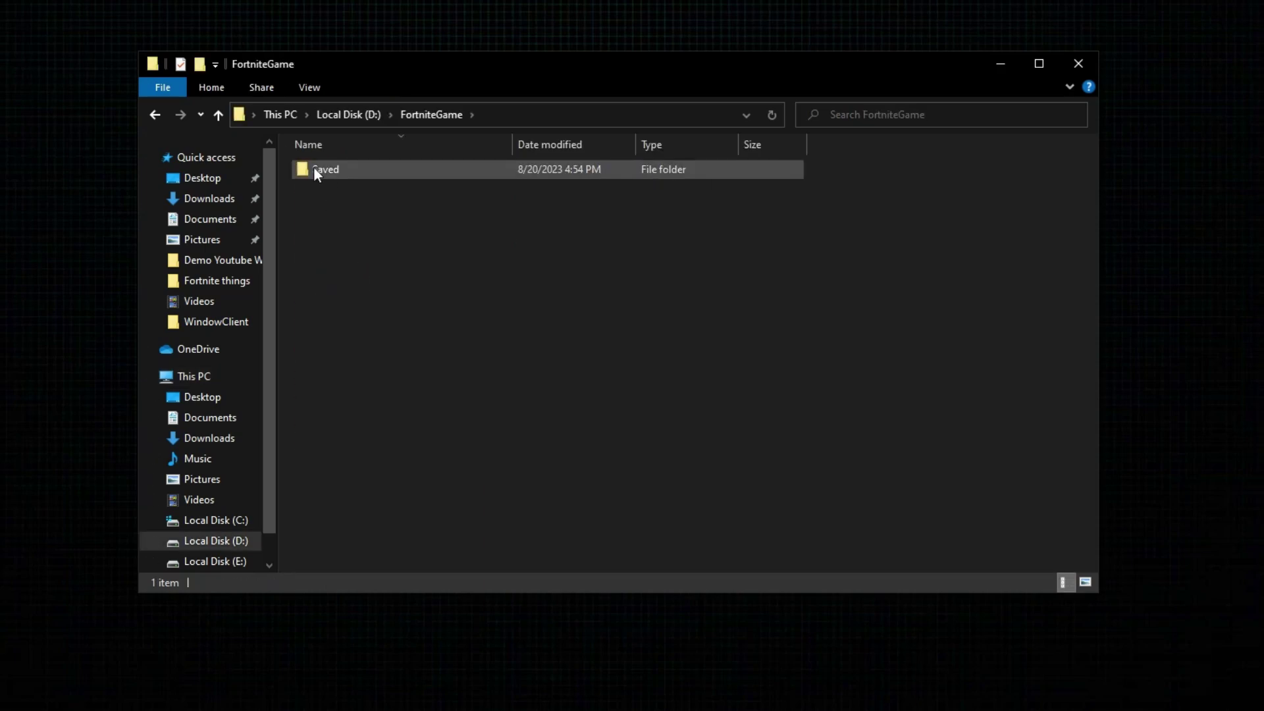
pyautogui.click(331, 171)
pyautogui.doubleClick(332, 171)
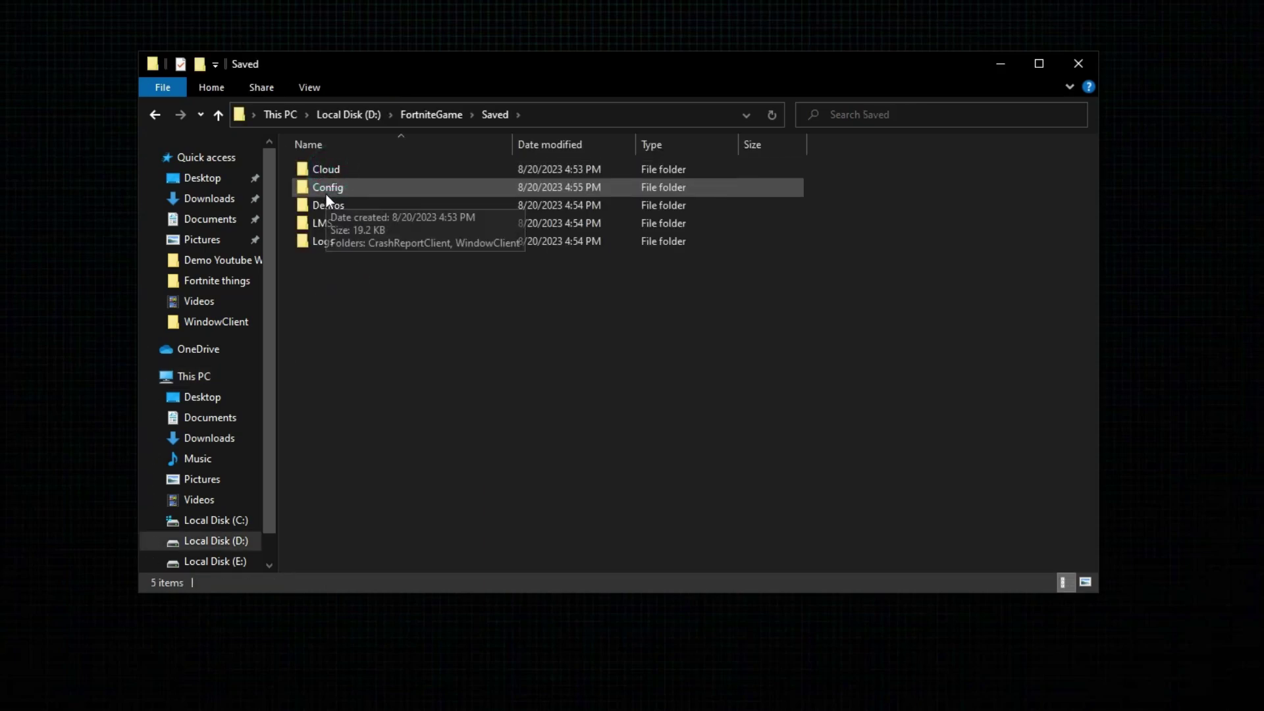
pyautogui.click(326, 195)
pyautogui.doubleClick(326, 195)
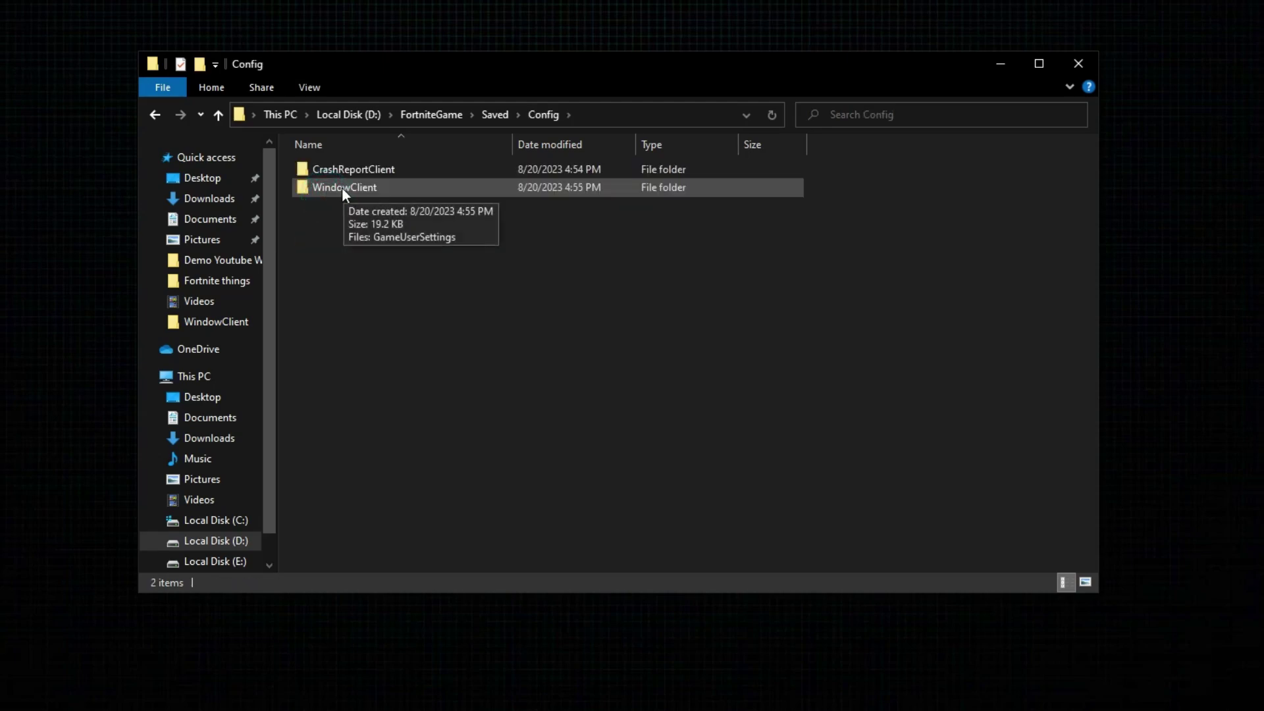
pyautogui.doubleClick(342, 187)
# Open the GameUserSettings file in Notepad and go to its [ScalabilityGroups] section.
pyautogui.click(347, 169)
pyautogui.rightClick(346, 169)
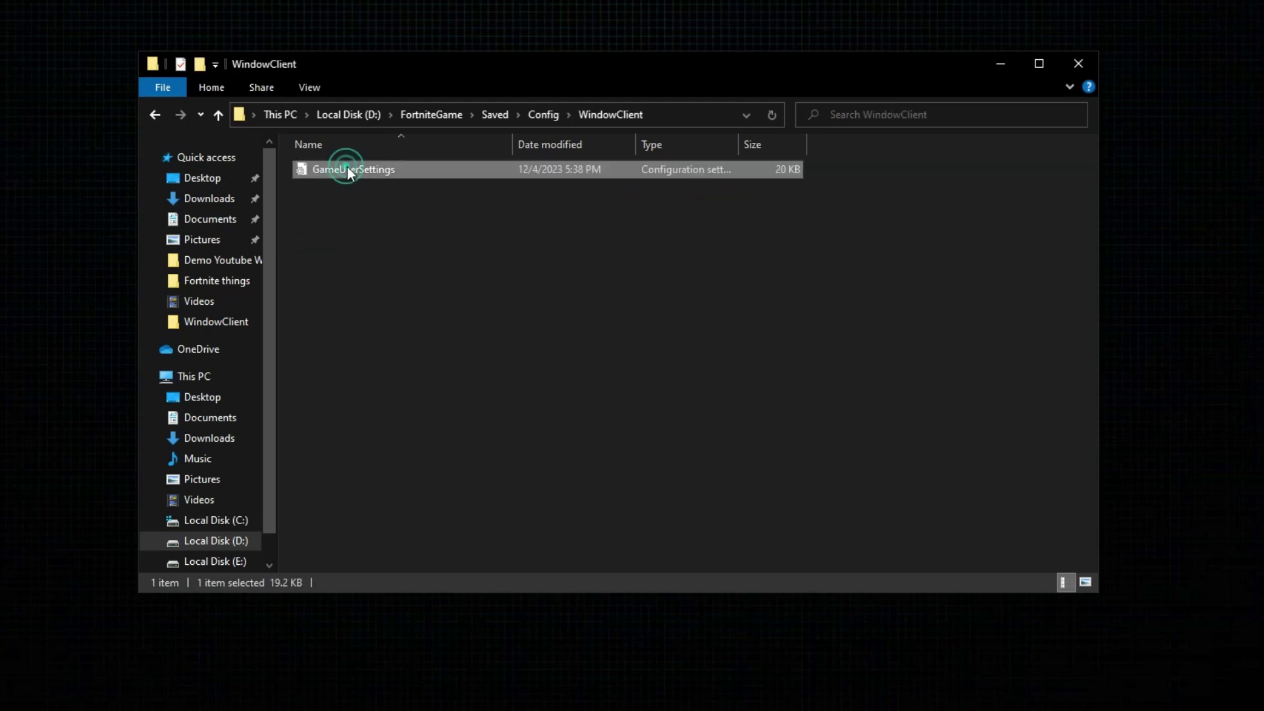
pyautogui.click(373, 219)
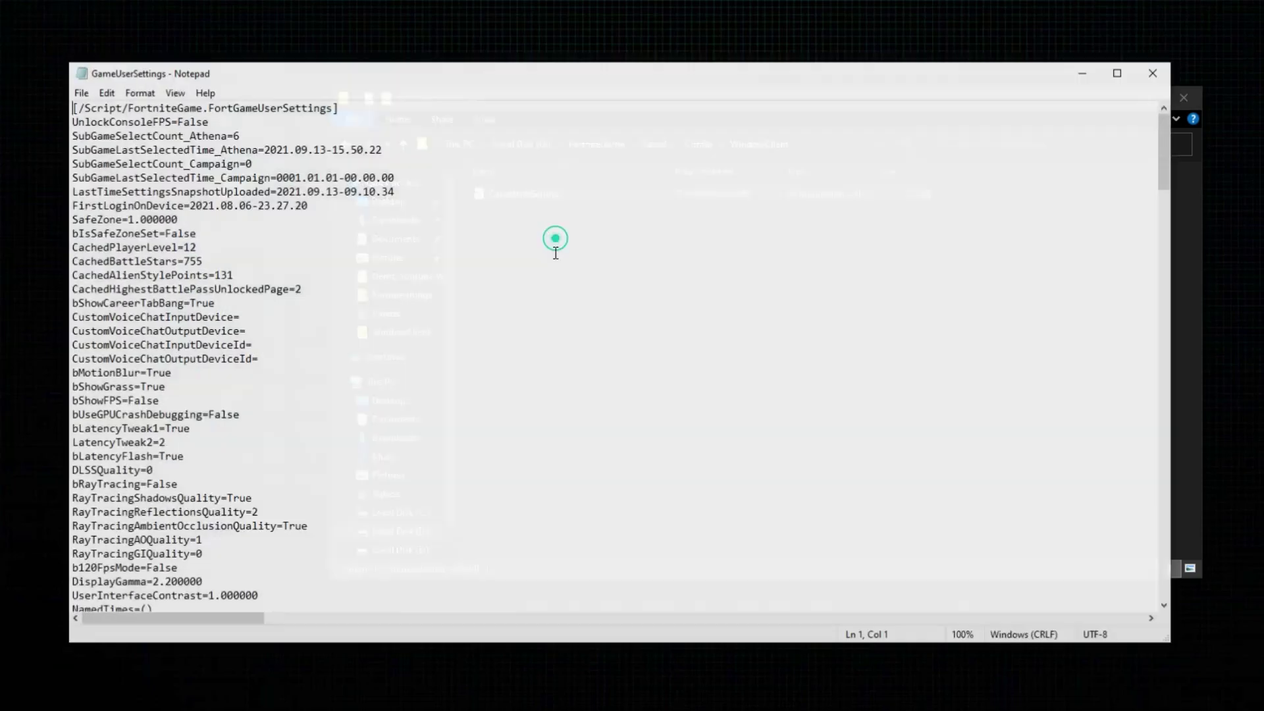
pyautogui.scroll(-15, 314, 367)
pyautogui.scroll(-20, 314, 367)
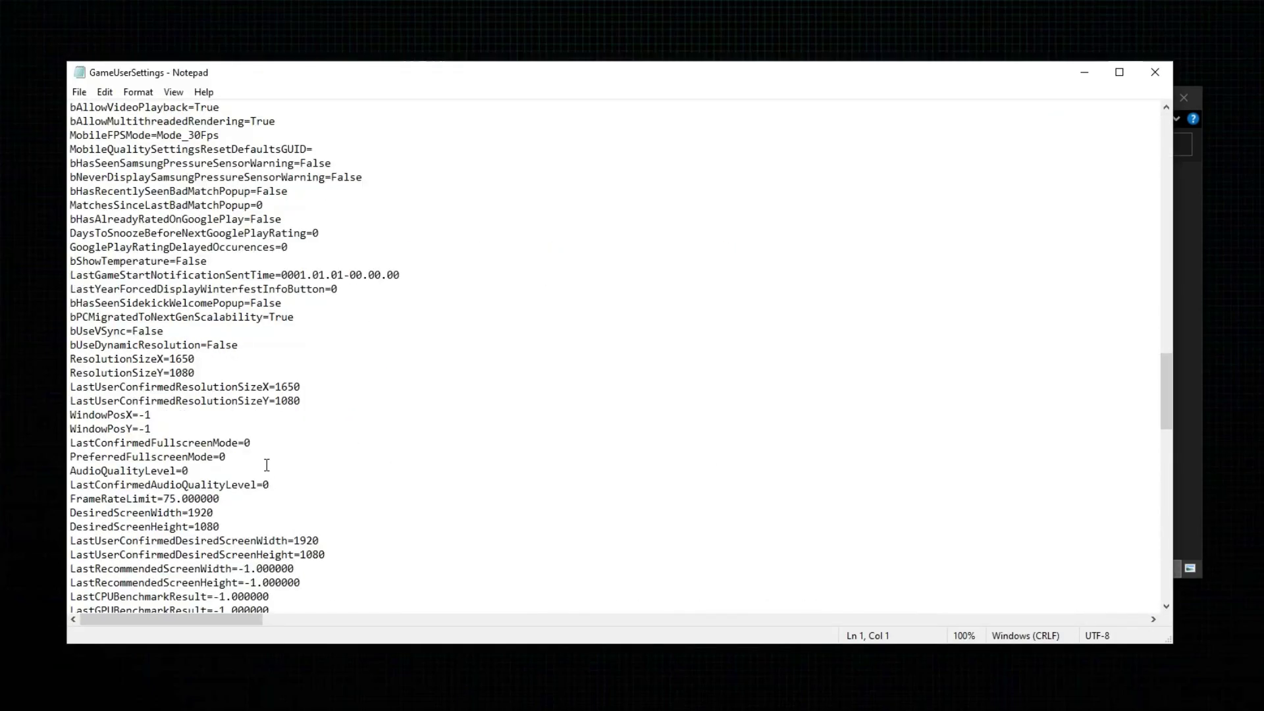
pyautogui.scroll(1, 251, 373)
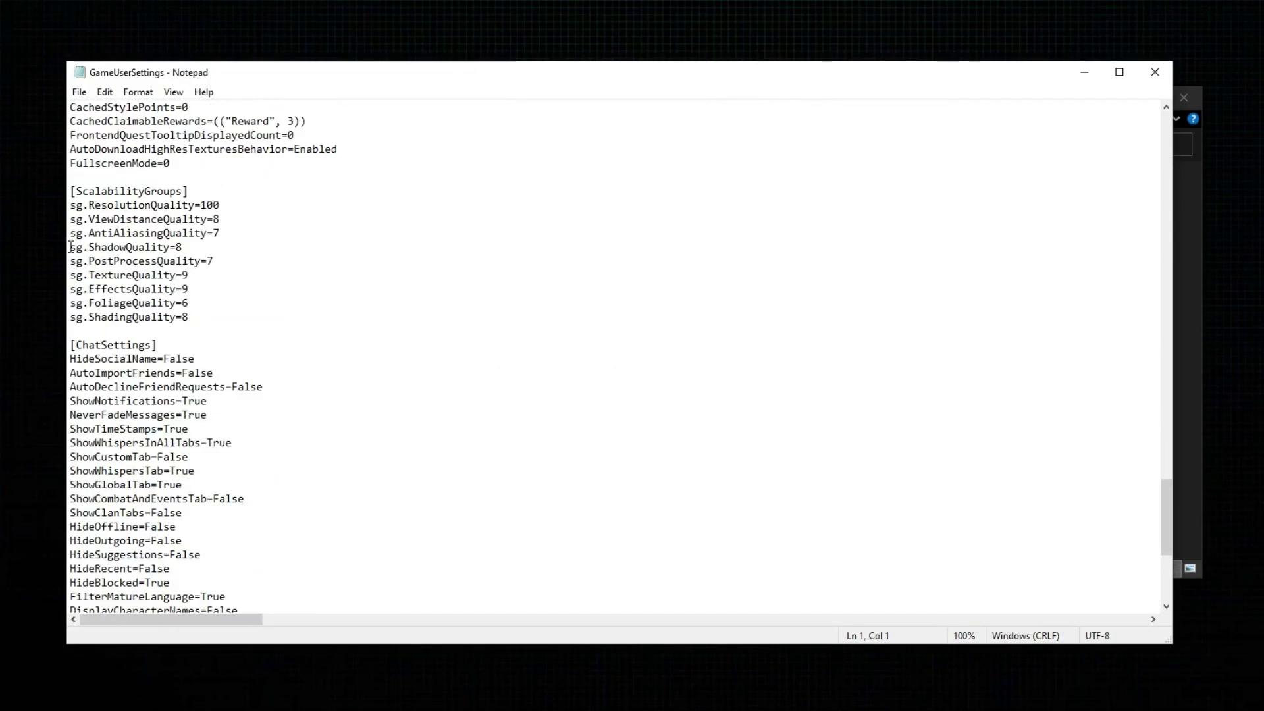
pyautogui.moveTo(75, 191)
pyautogui.mouseDown()
pyautogui.moveTo(167, 191)
pyautogui.moveTo(75, 191)
pyautogui.mouseUp()
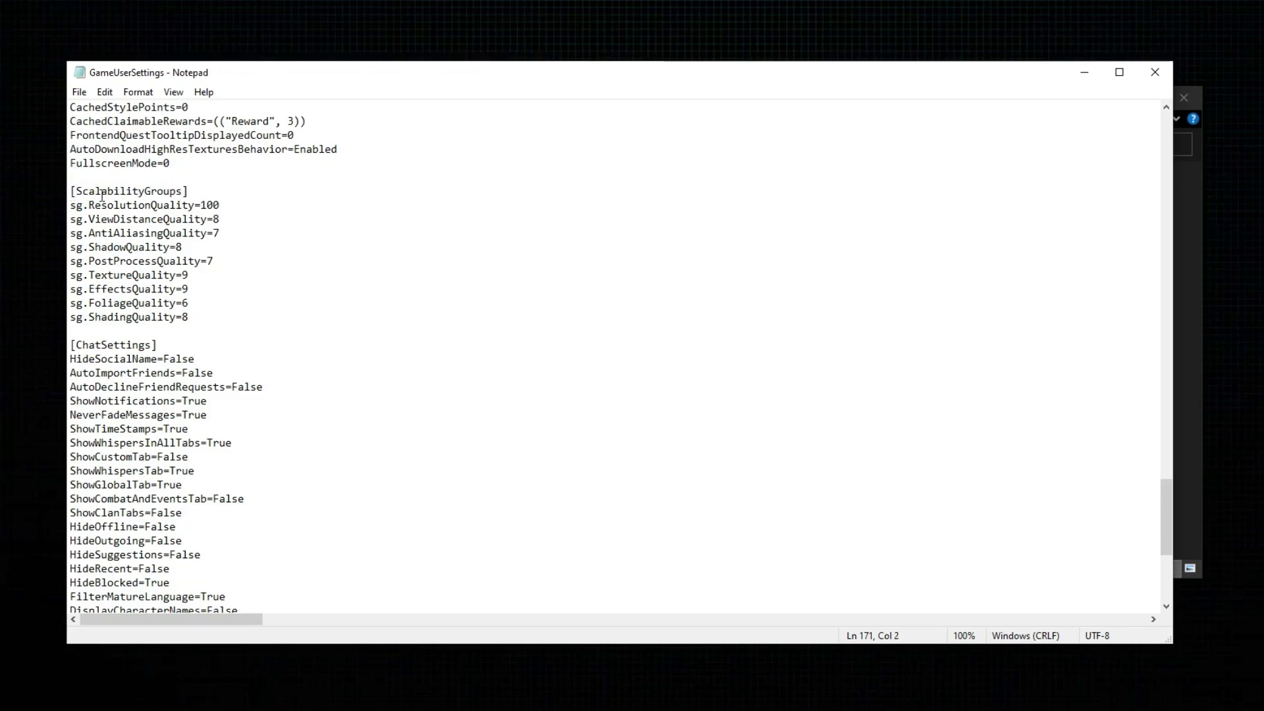
# Set sg.ShadingQuality, sg.FoliageQuality, sg.EffectsQuality and sg.TextureQuality to 0.
pyautogui.click(197, 319)
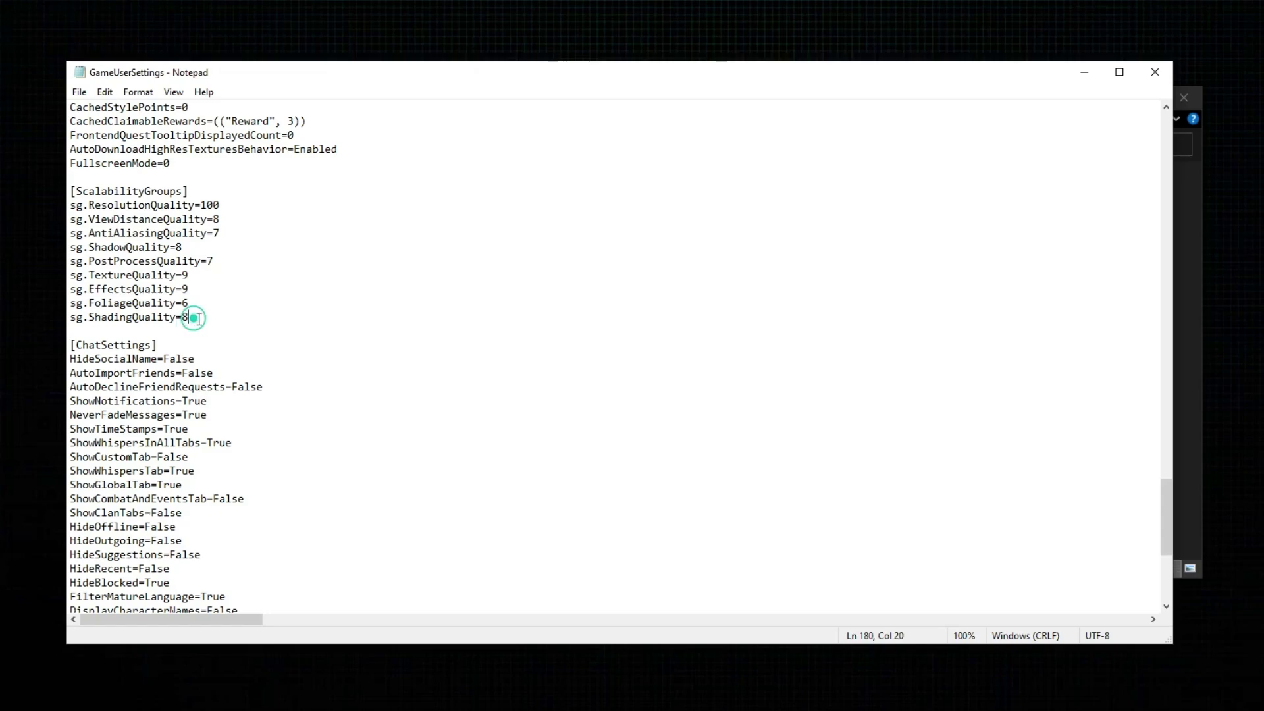
pyautogui.press('BackSpace')
pyautogui.write('8')
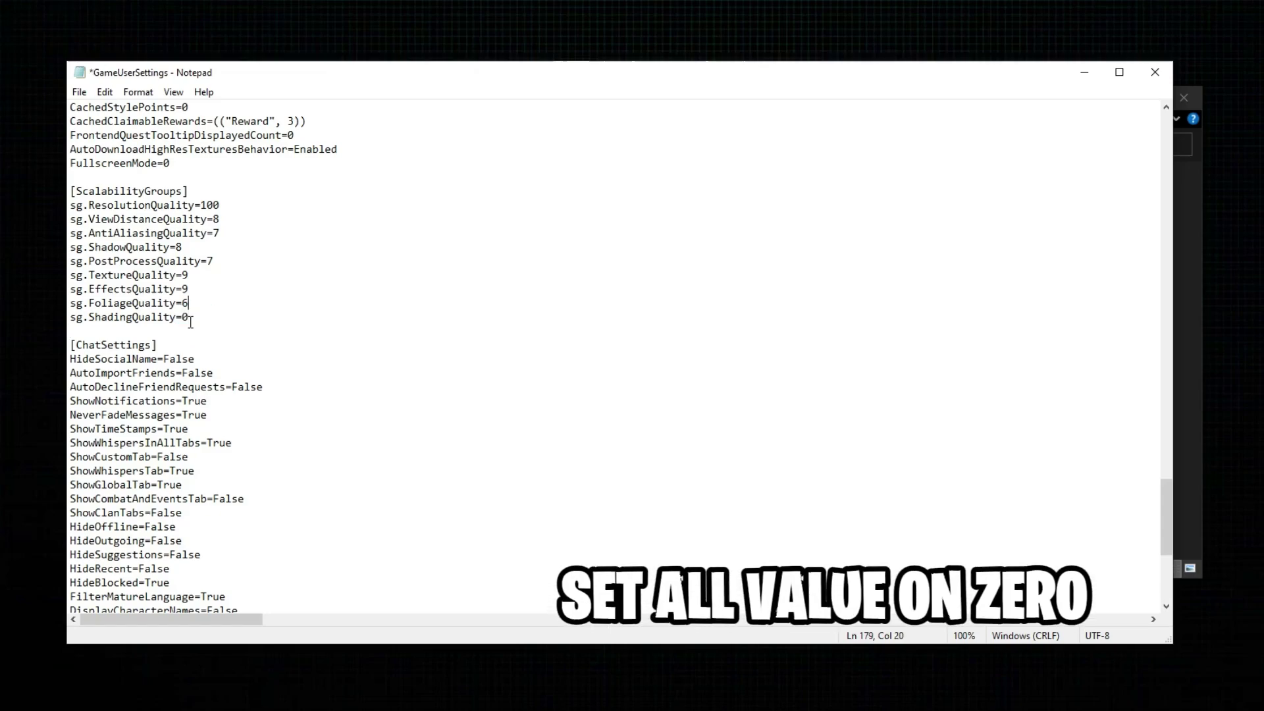
pyautogui.press('Up')
pyautogui.press('BackSpace')
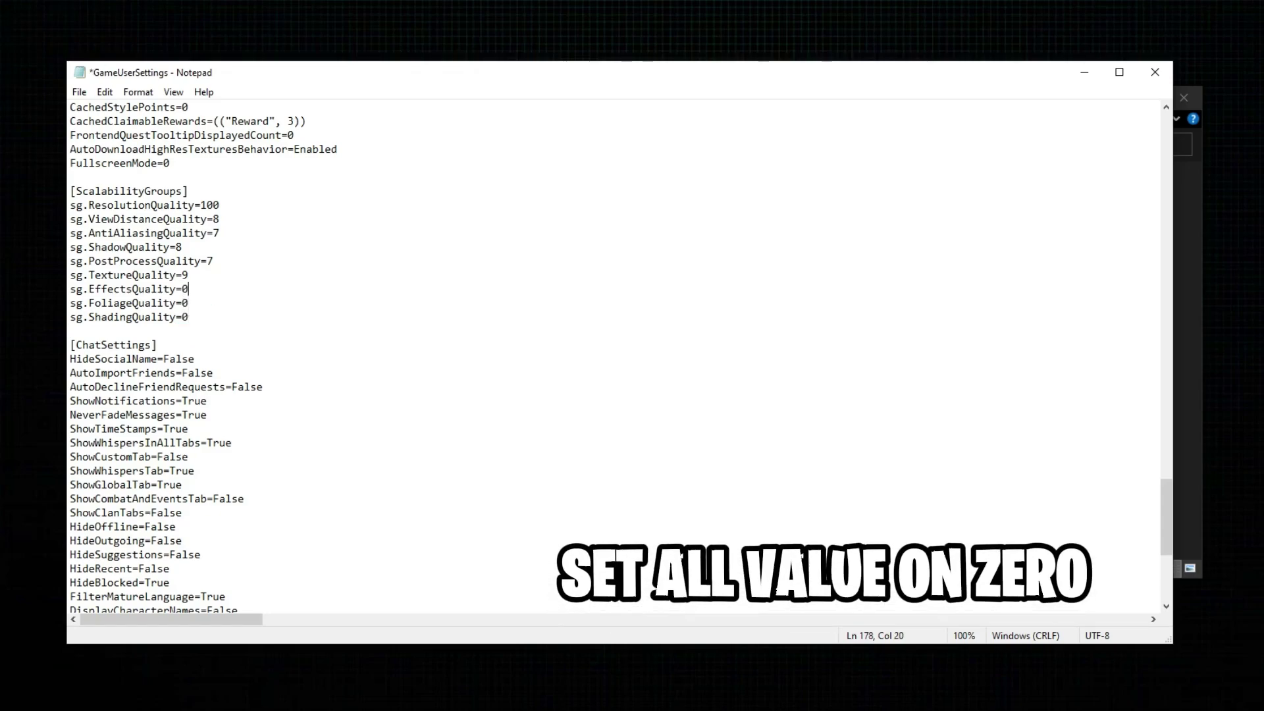
pyautogui.press('Up')
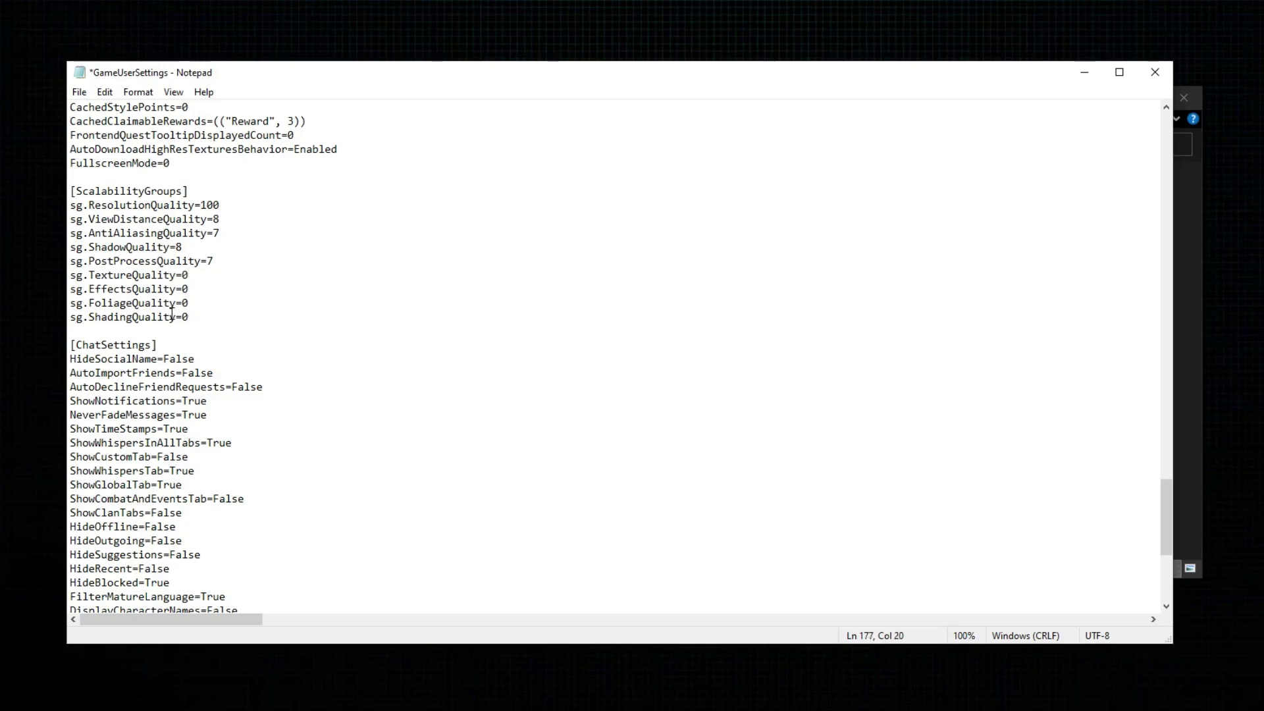
# Set sg.PostProcessQuality and sg.ShadowQuality to 0.
pyautogui.click(223, 260)
pyautogui.press('BackSpace')
pyautogui.write('0')
pyautogui.press('BackSpace')
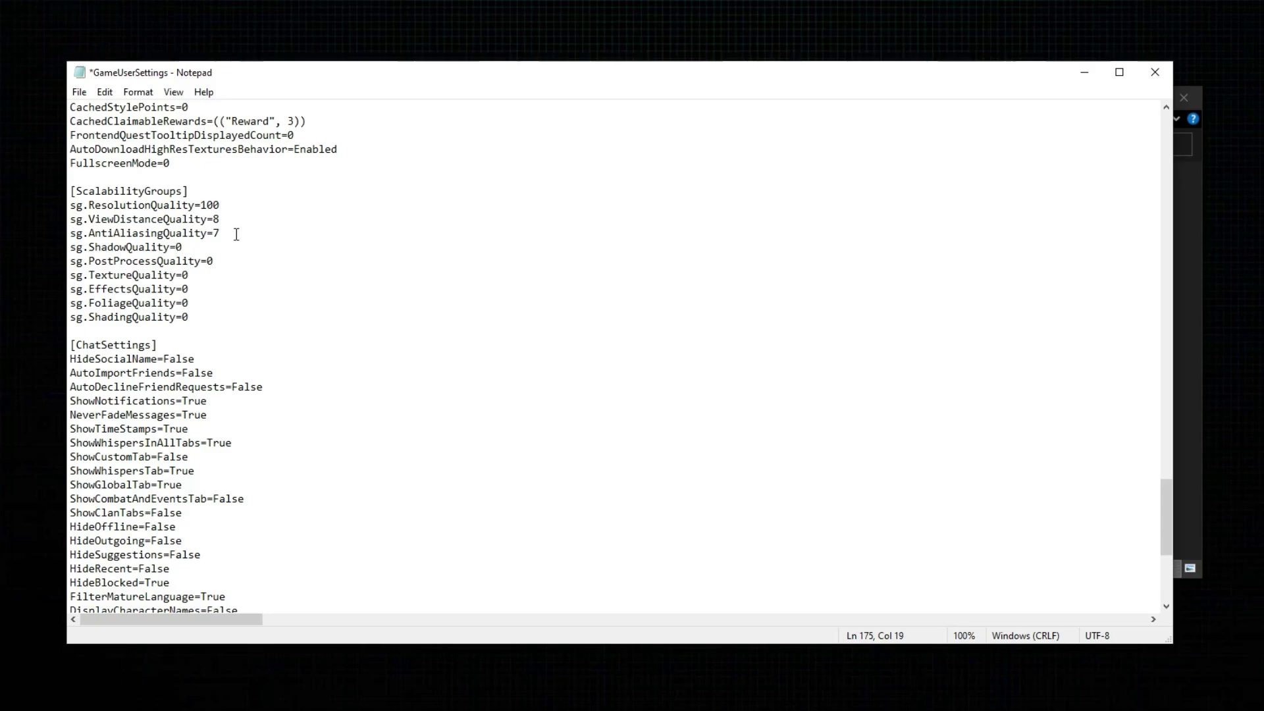
# Set sg.AntiAliasingQuality and sg.ViewDistanceQuality to 0 in the [ScalabilityGroups] section.
pyautogui.click(233, 233)
pyautogui.press('BackSpace')
pyautogui.press('BackSpace')
pyautogui.write('0')
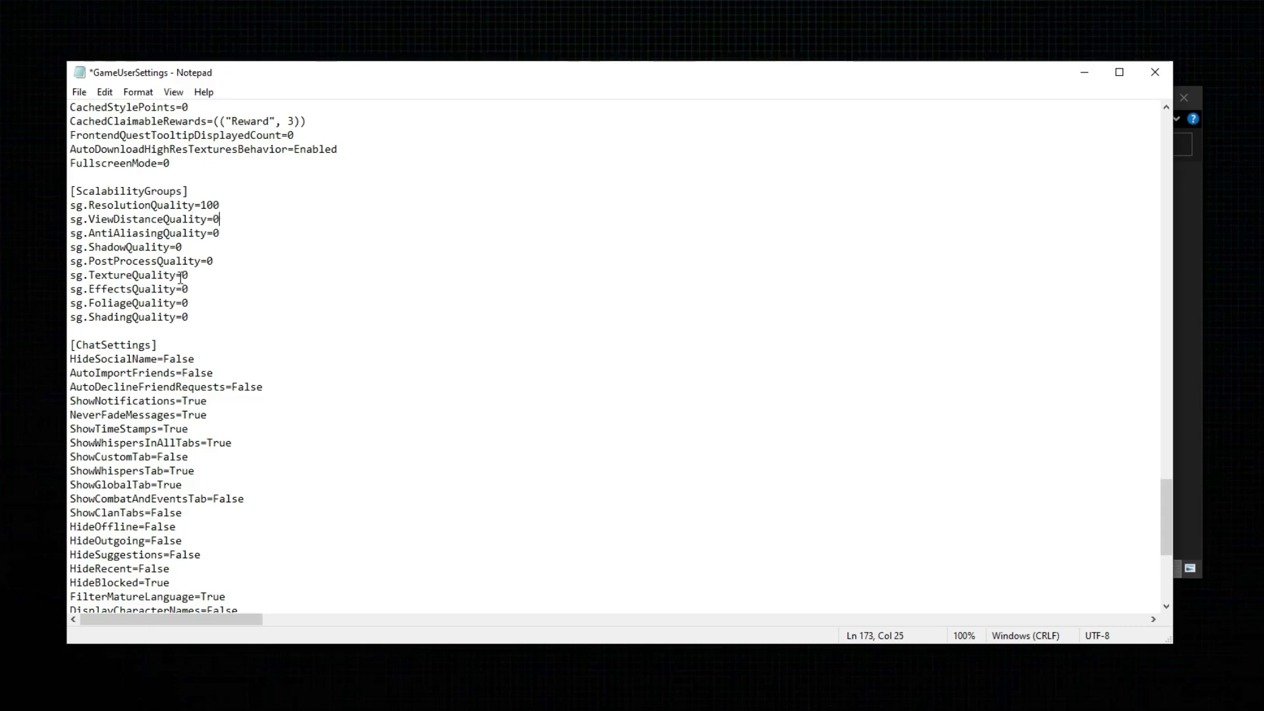
# Save the GameUserSettings file and close both it and the WindowClient folder window.
pyautogui.click(79, 92)
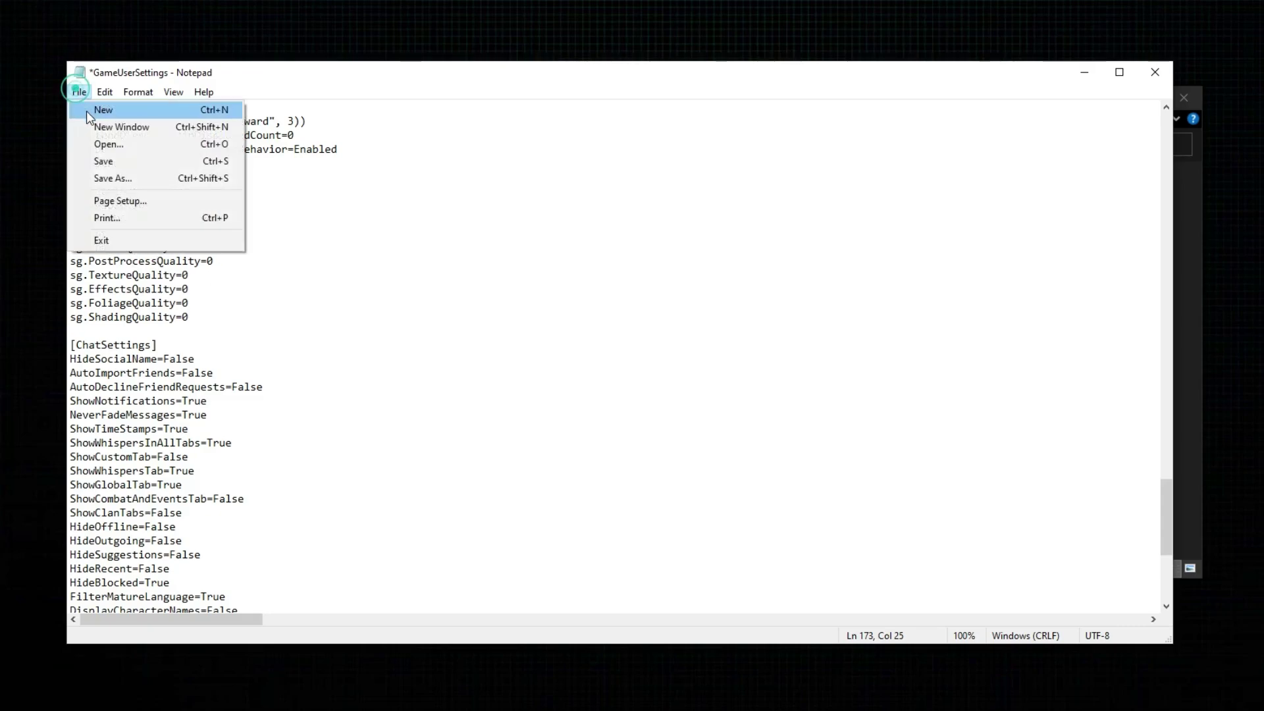
pyautogui.click(99, 162)
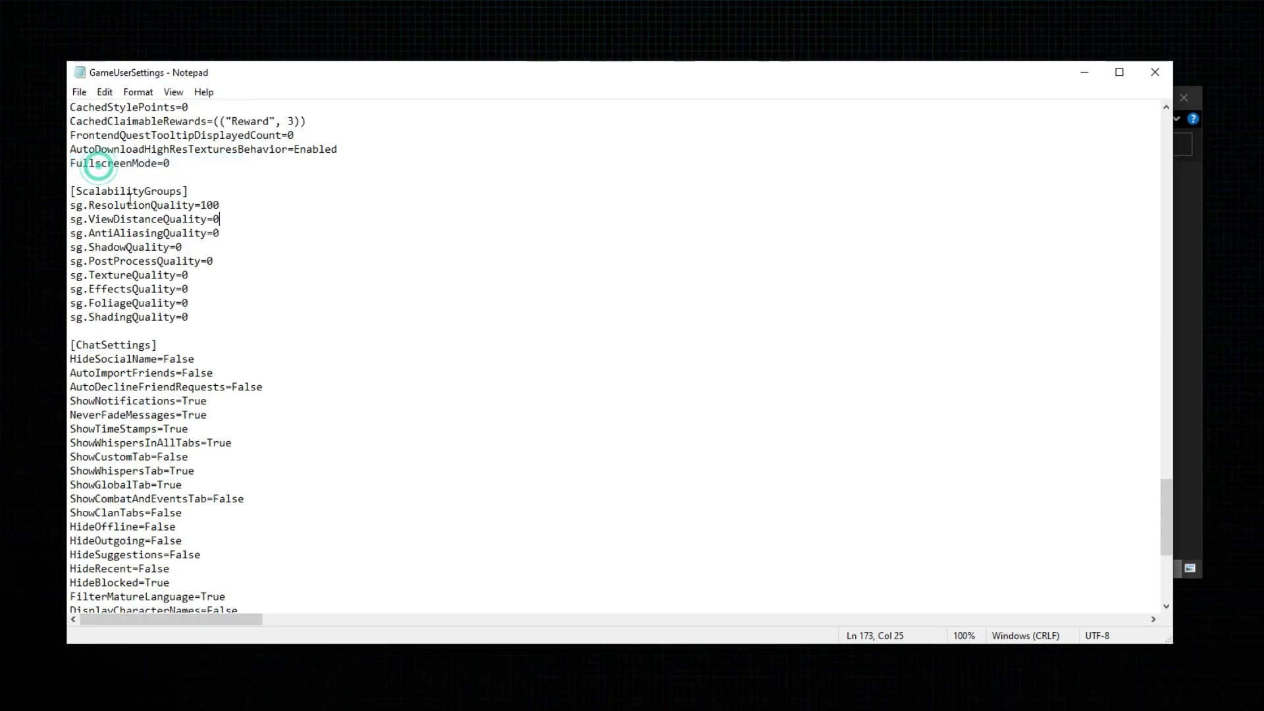
pyautogui.click(1153, 74)
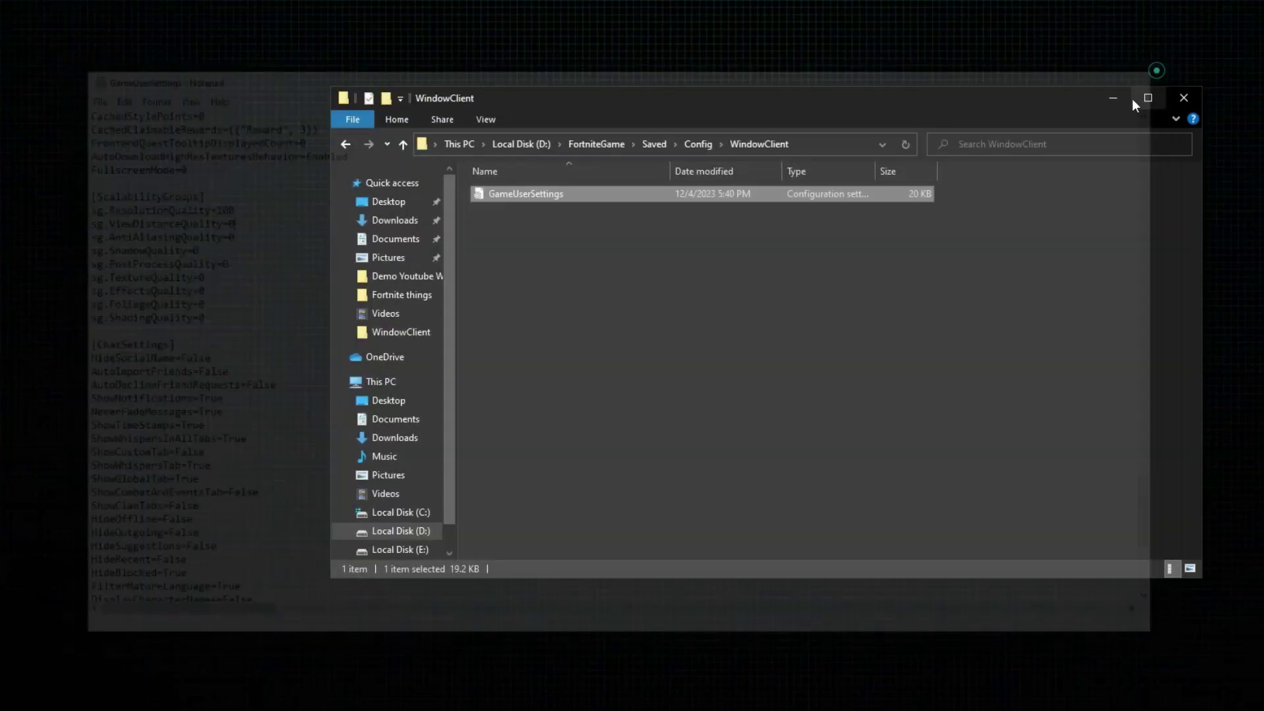
pyautogui.click(1179, 97)
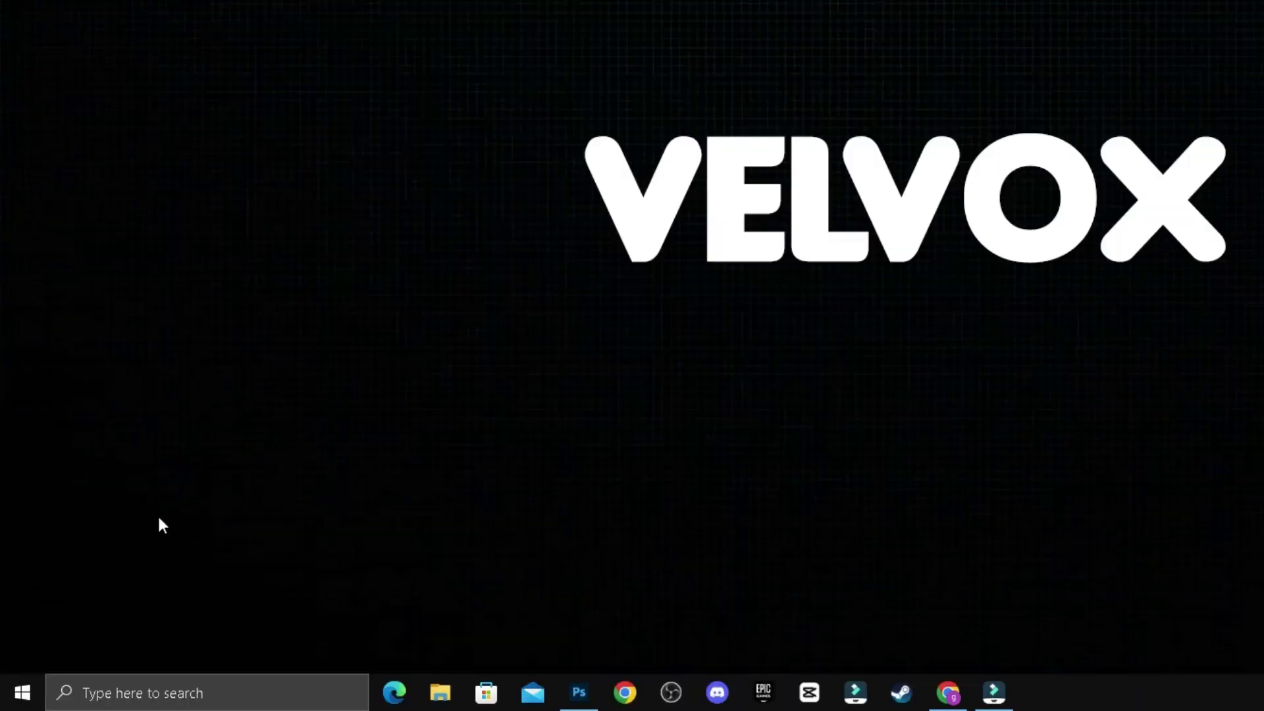
# In the Gaming section of Windows Settings, turn Xbox Game Bar off and Game Mode on.
pyautogui.click(22, 692)
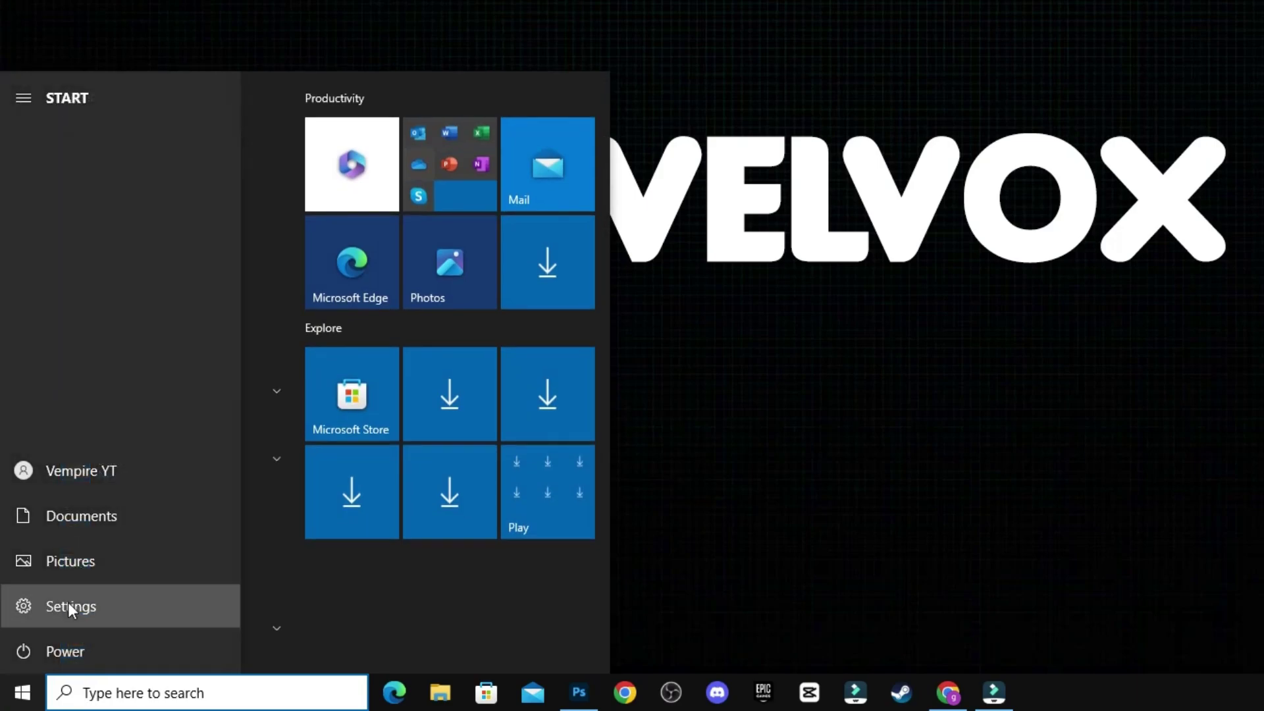
pyautogui.click(69, 605)
pyautogui.click(317, 440)
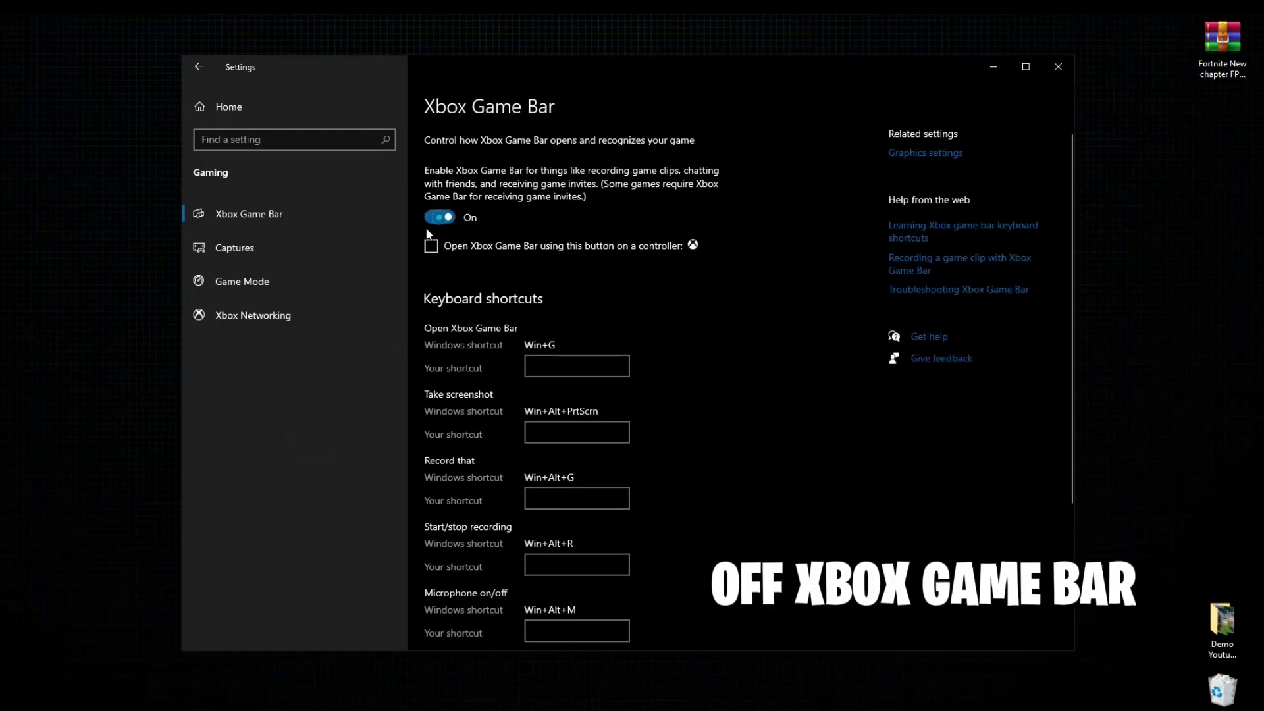
pyautogui.click(432, 247)
pyautogui.click(440, 218)
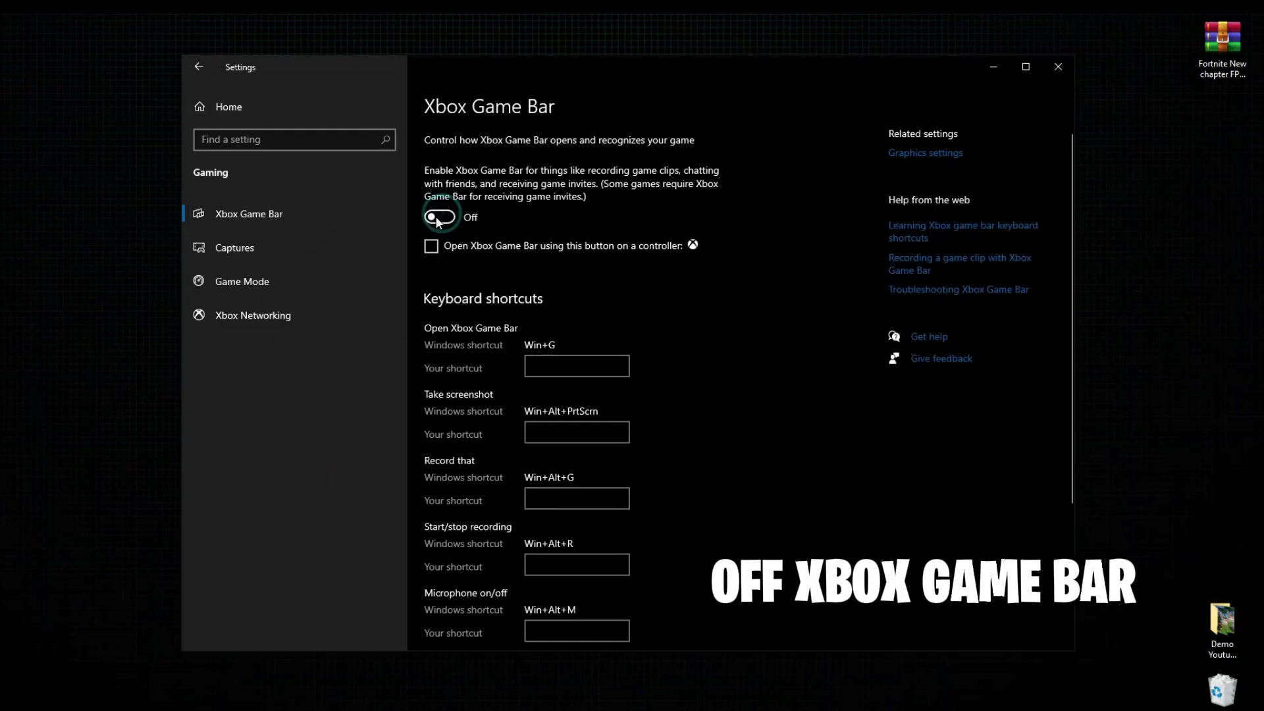
pyautogui.click(224, 283)
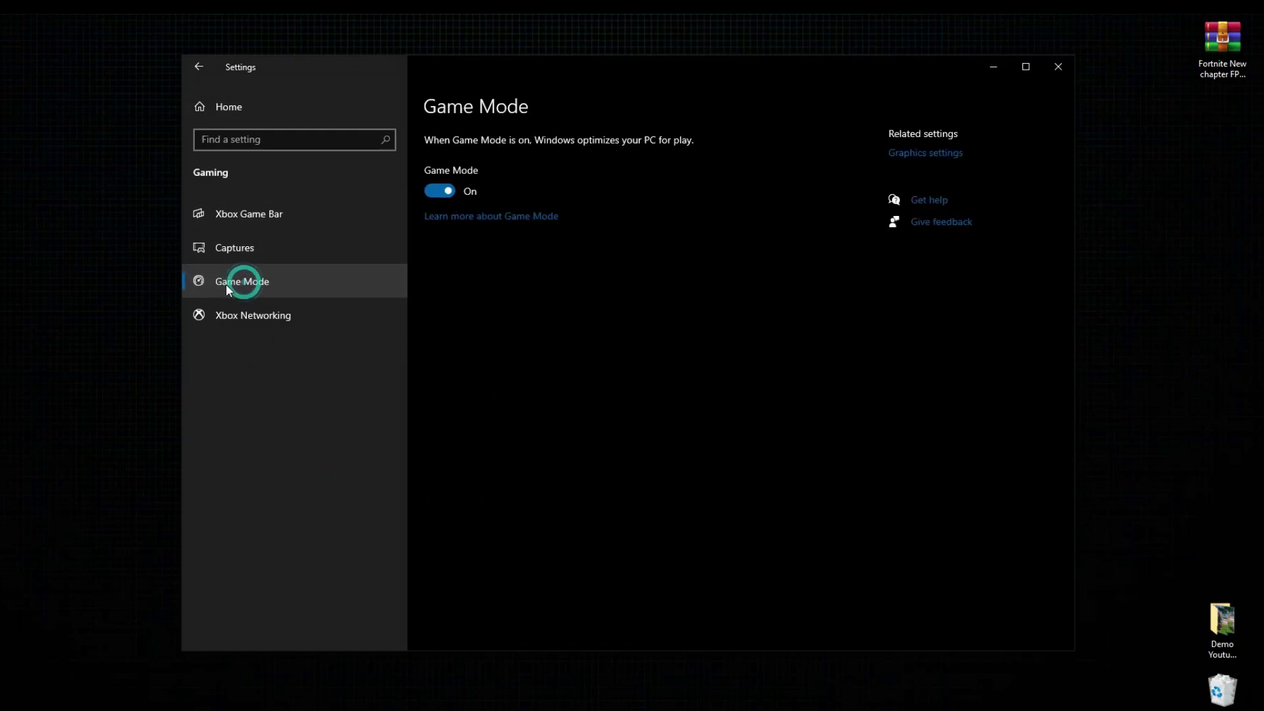
pyautogui.click(440, 193)
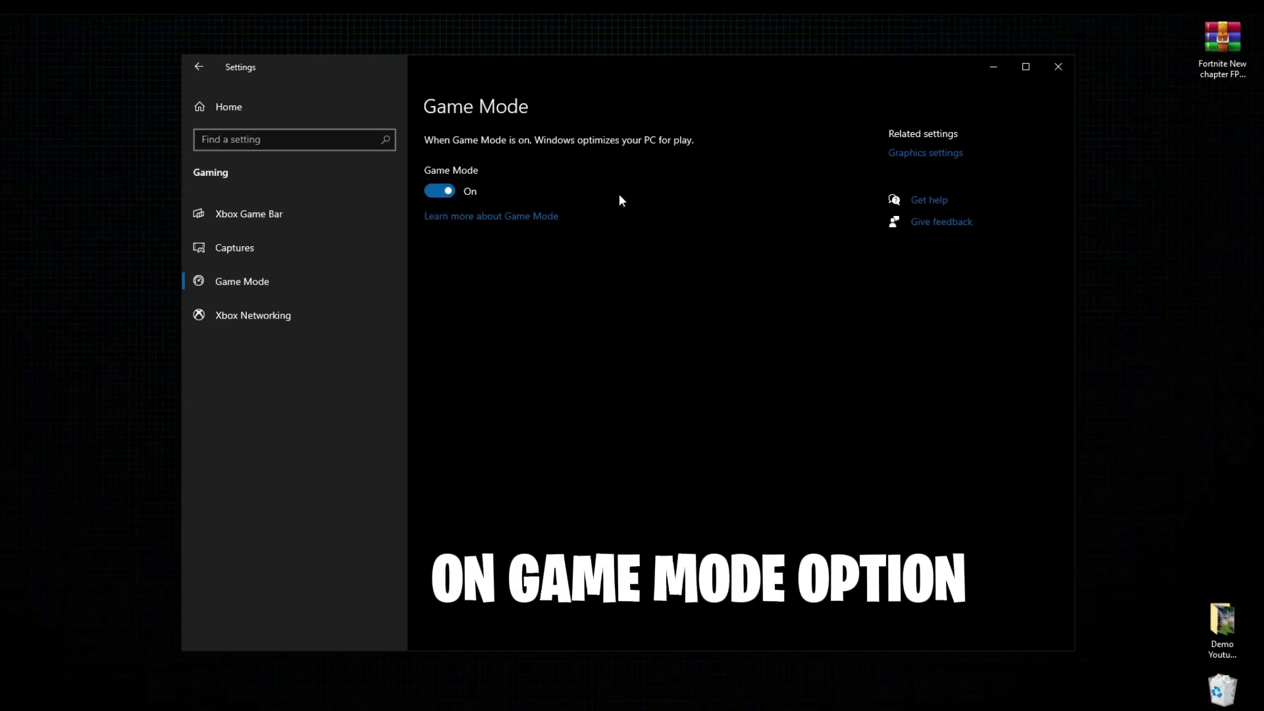
# Open Graphics settings and remove the existing Fortnite entry from the performance preference list.
pyautogui.click(906, 158)
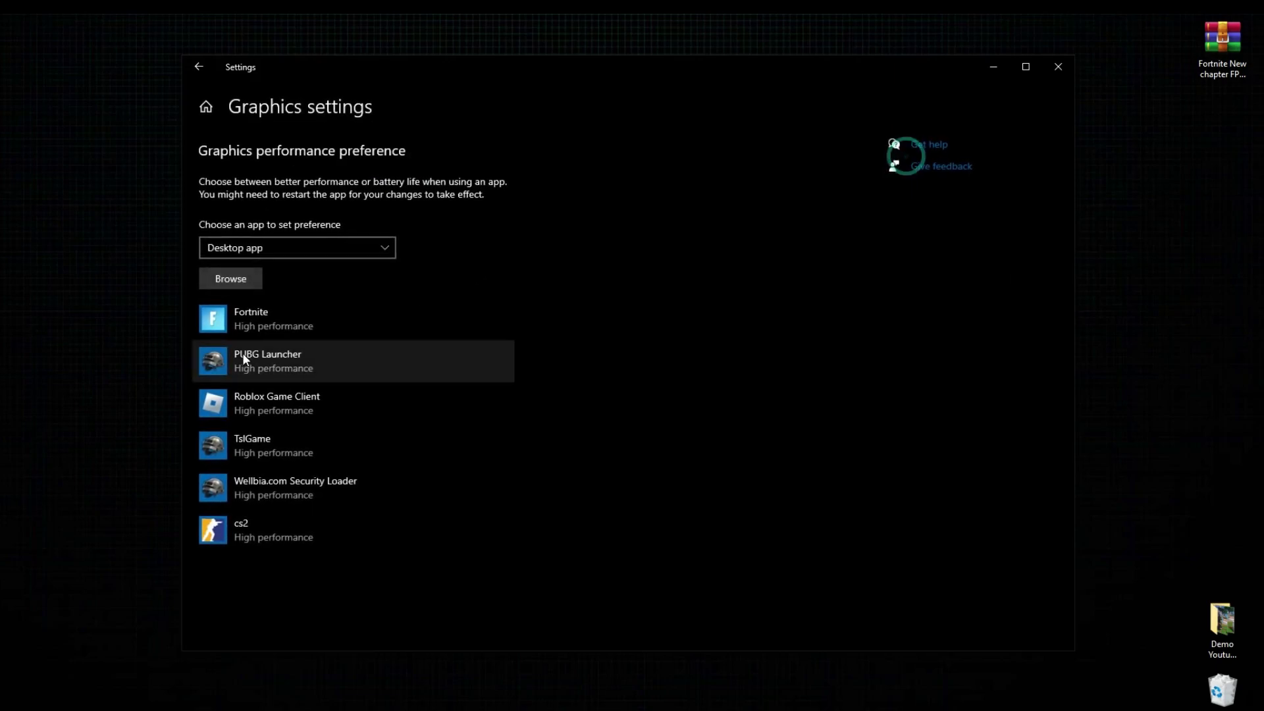
pyautogui.click(262, 327)
pyautogui.click(486, 389)
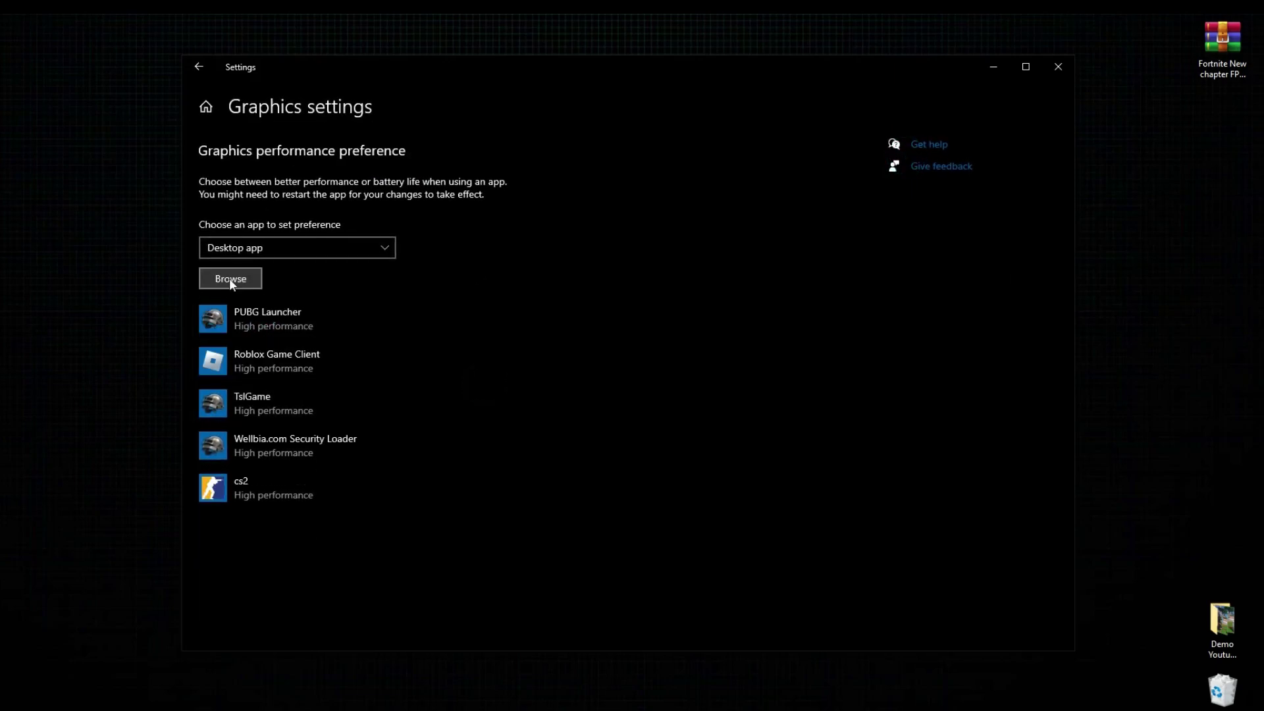
# Add FortniteClient-Win64-Shipping from Fortnite's Win64 folder as a desktop app and save its graphics preference as High performance.
pyautogui.click(229, 279)
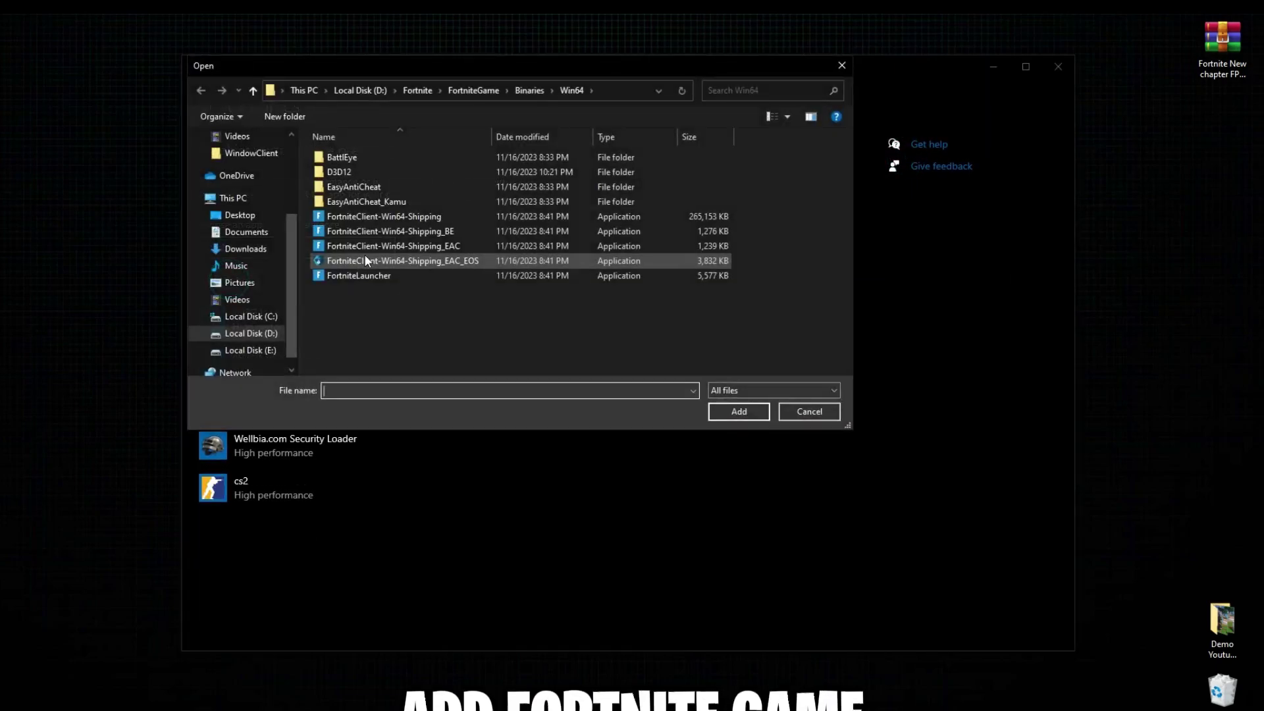
pyautogui.click(397, 218)
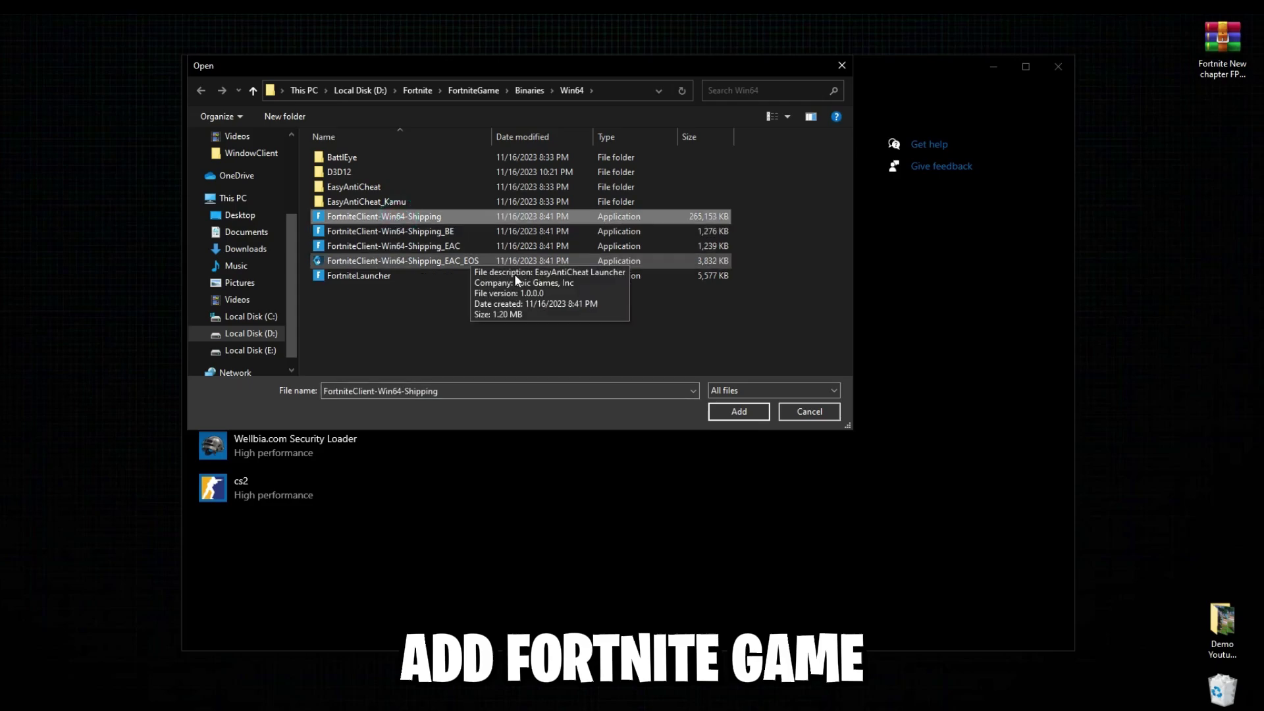
pyautogui.click(724, 415)
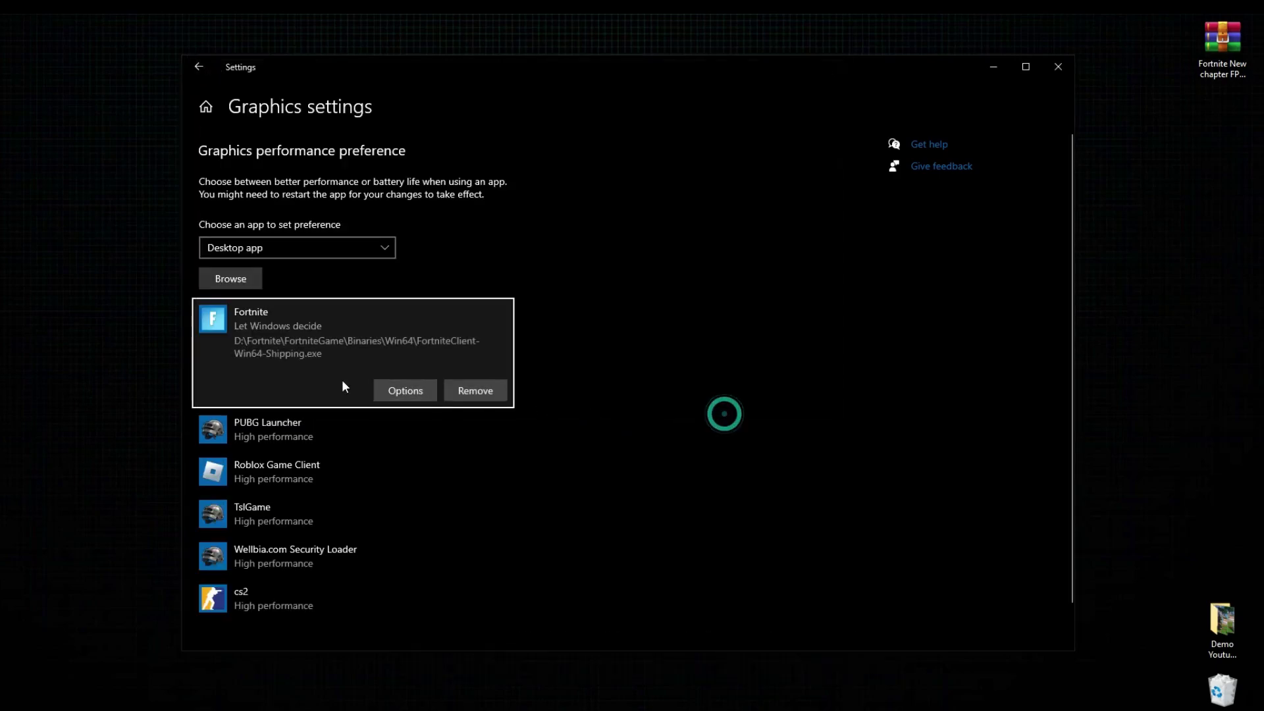
pyautogui.click(420, 392)
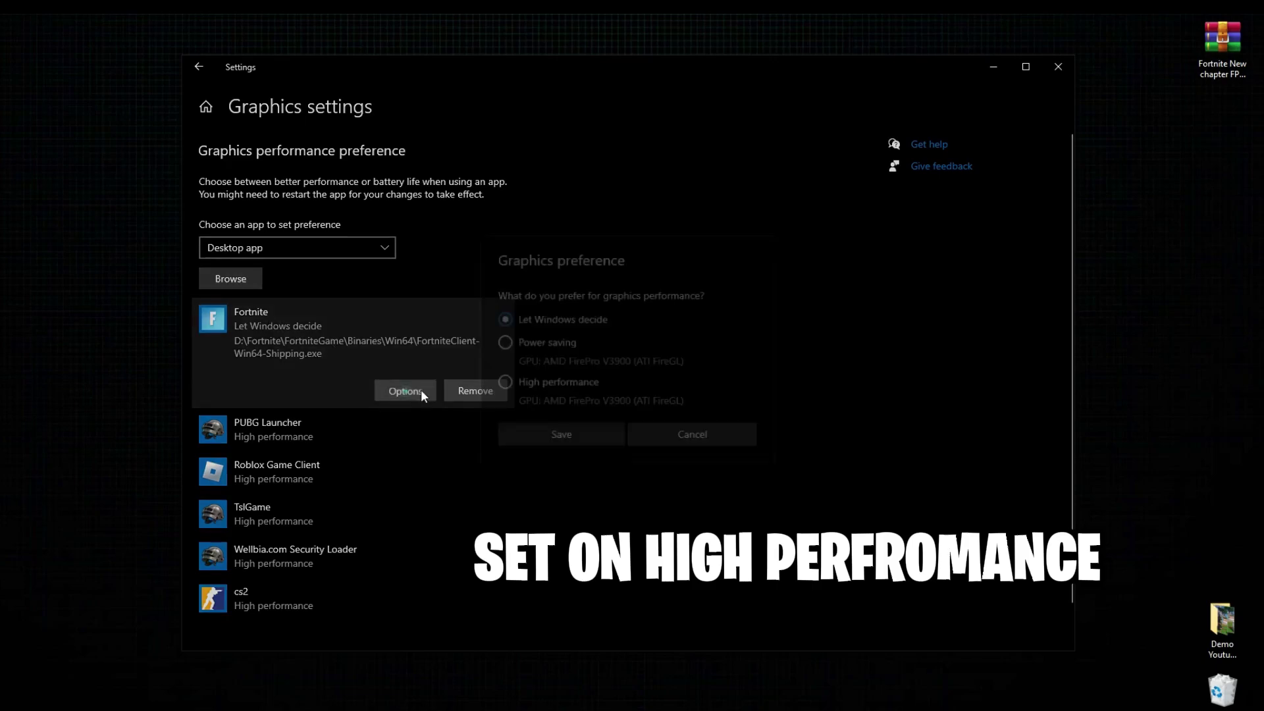
pyautogui.click(535, 387)
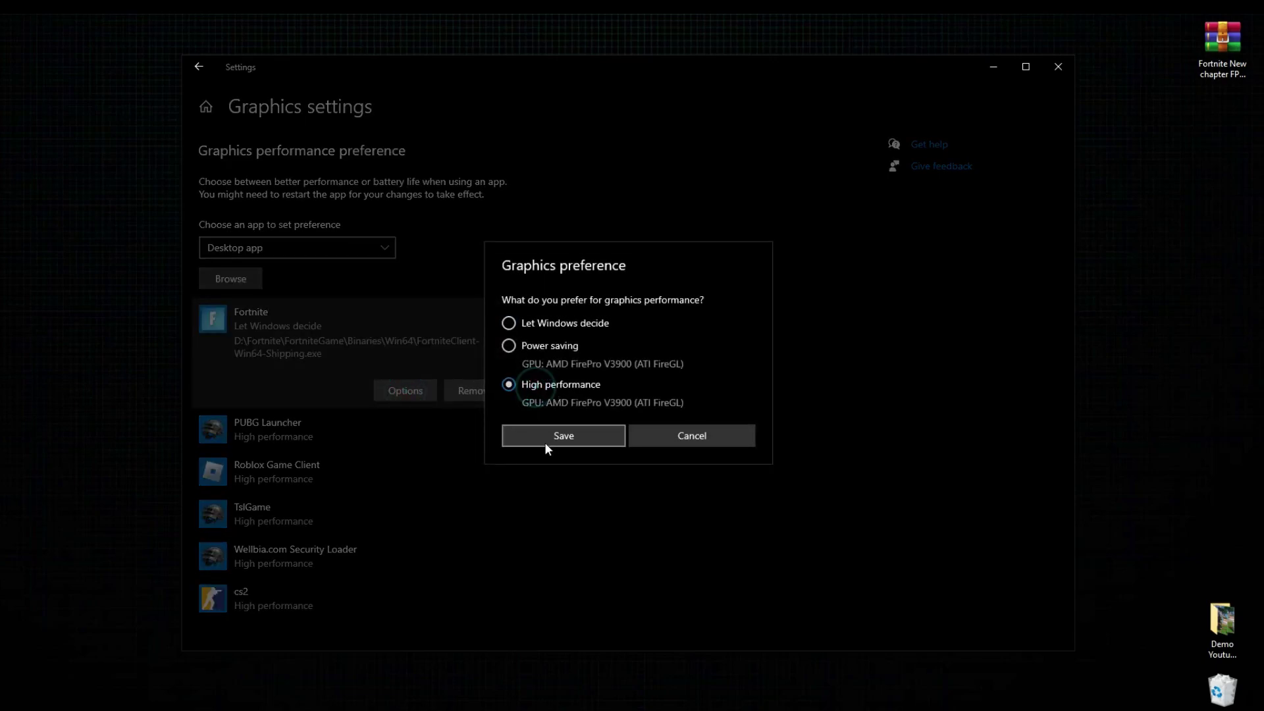
pyautogui.click(548, 436)
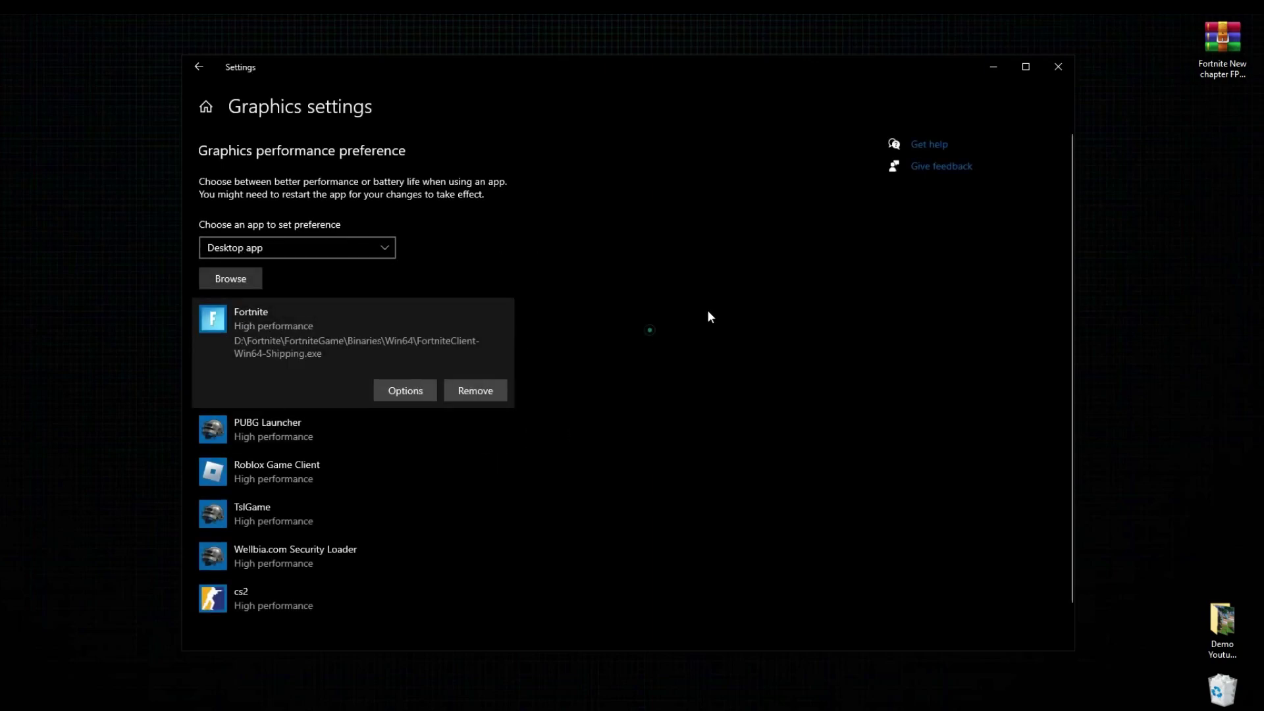
# Examine the General privacy options and the Background apps permissions in the Privacy settings.
pyautogui.click(206, 106)
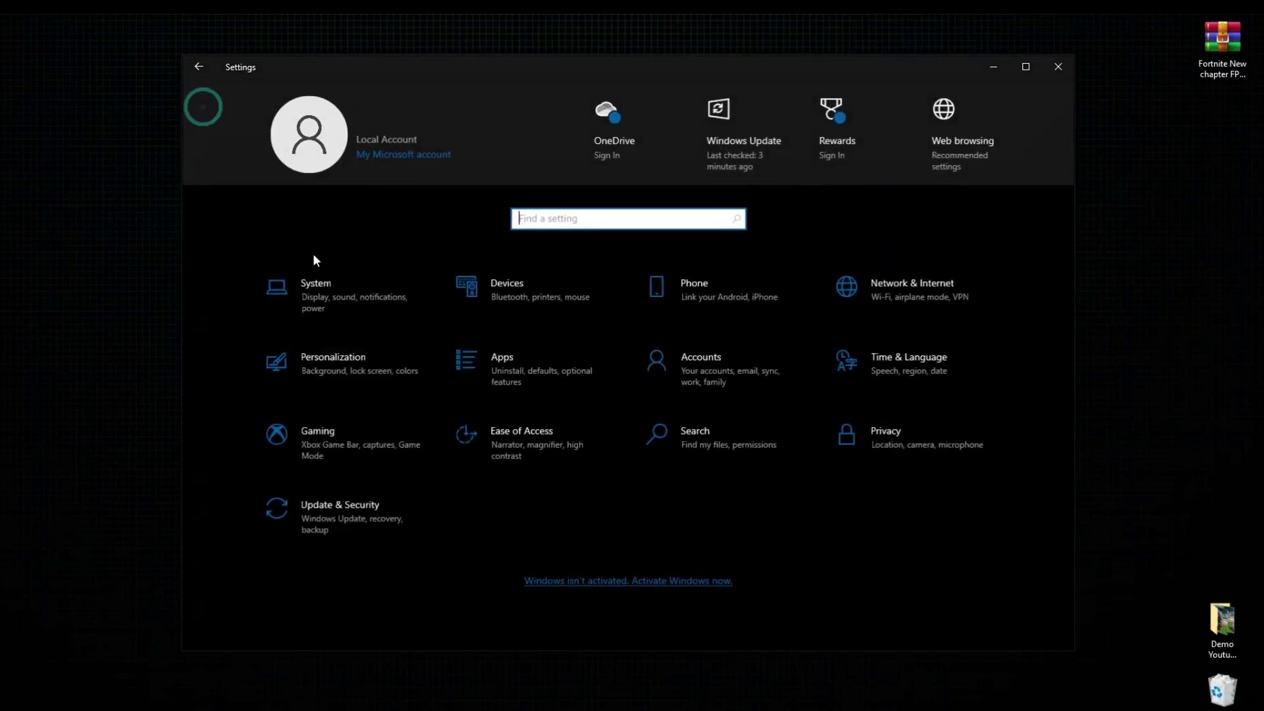
pyautogui.click(894, 445)
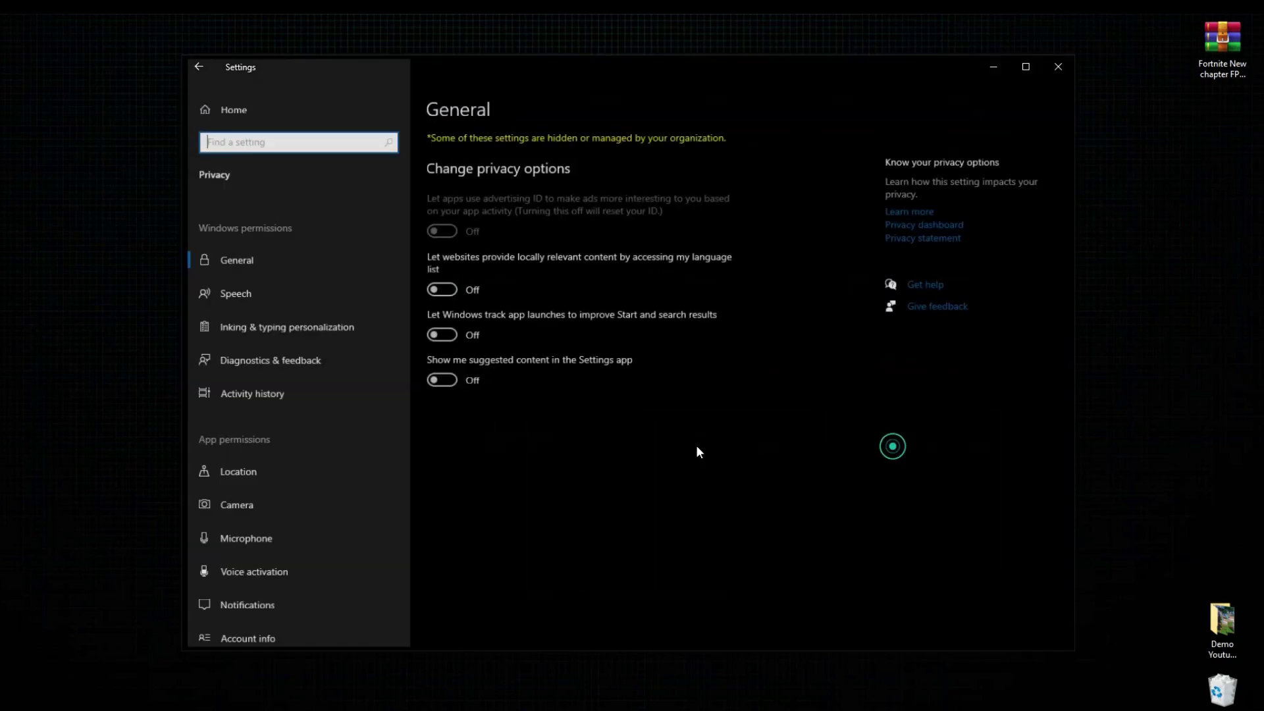
pyautogui.click(261, 263)
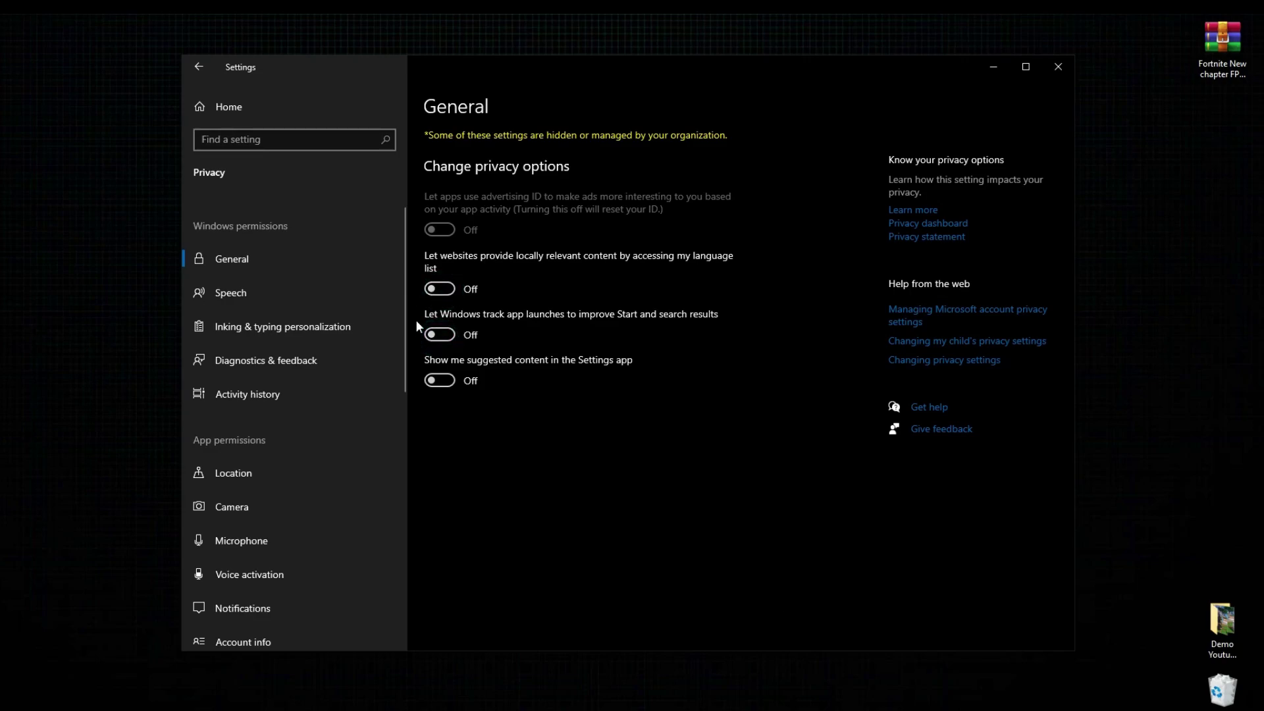
pyautogui.click(448, 378)
pyautogui.click(449, 376)
pyautogui.moveTo(403, 361); pyautogui.dragTo(404, 619)
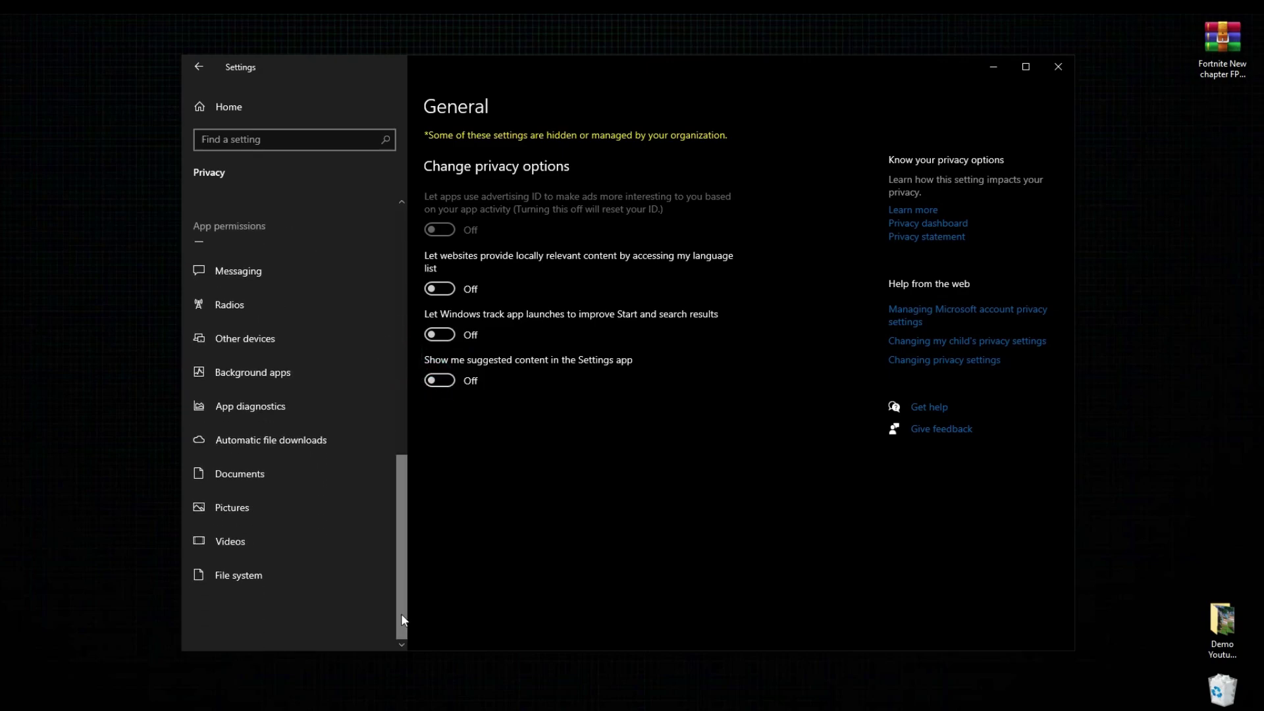
pyautogui.click(250, 375)
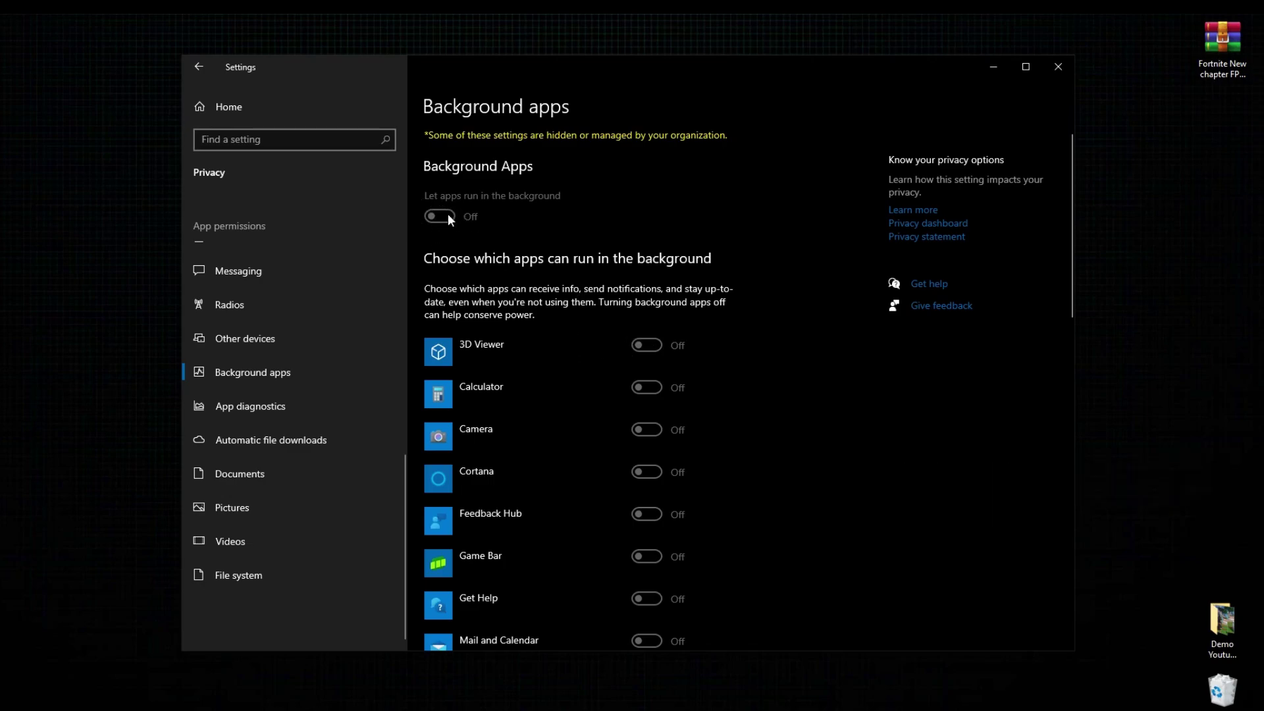
# Find About your PC in Settings, go through System info to the advanced system settings, and open Performance Options.
pyautogui.click(255, 110)
pyautogui.write('ab')
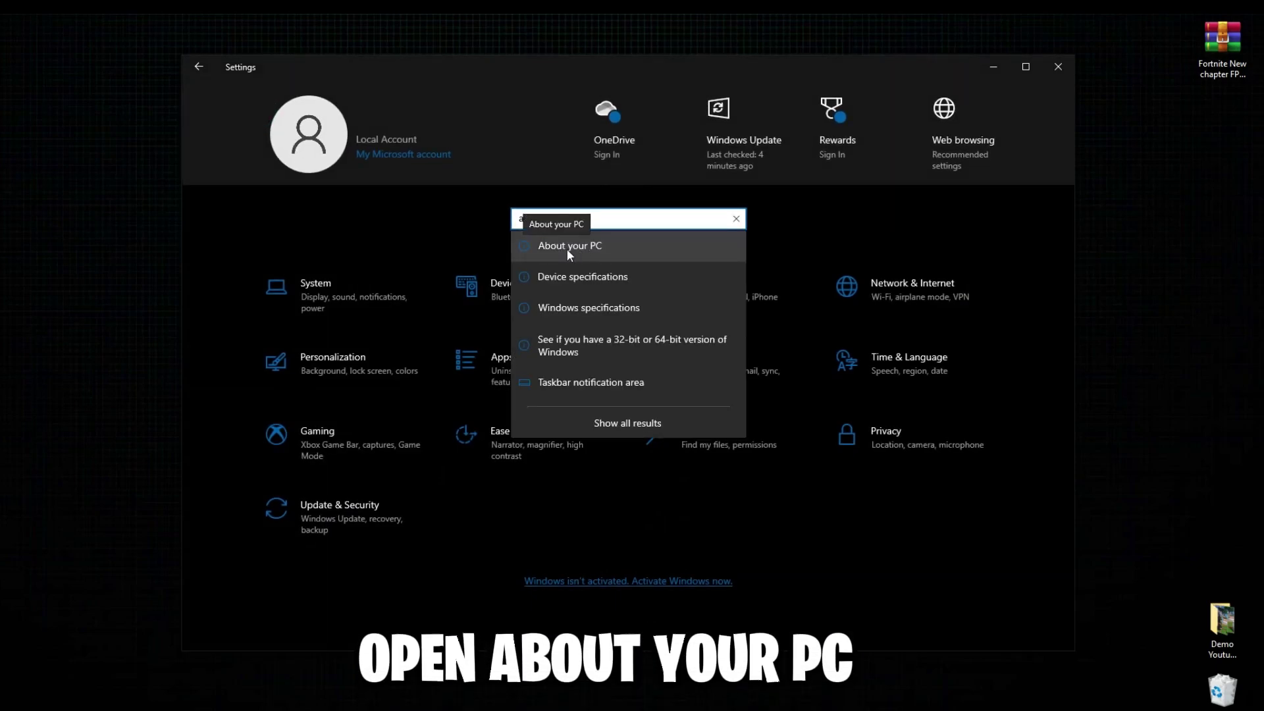
pyautogui.click(560, 247)
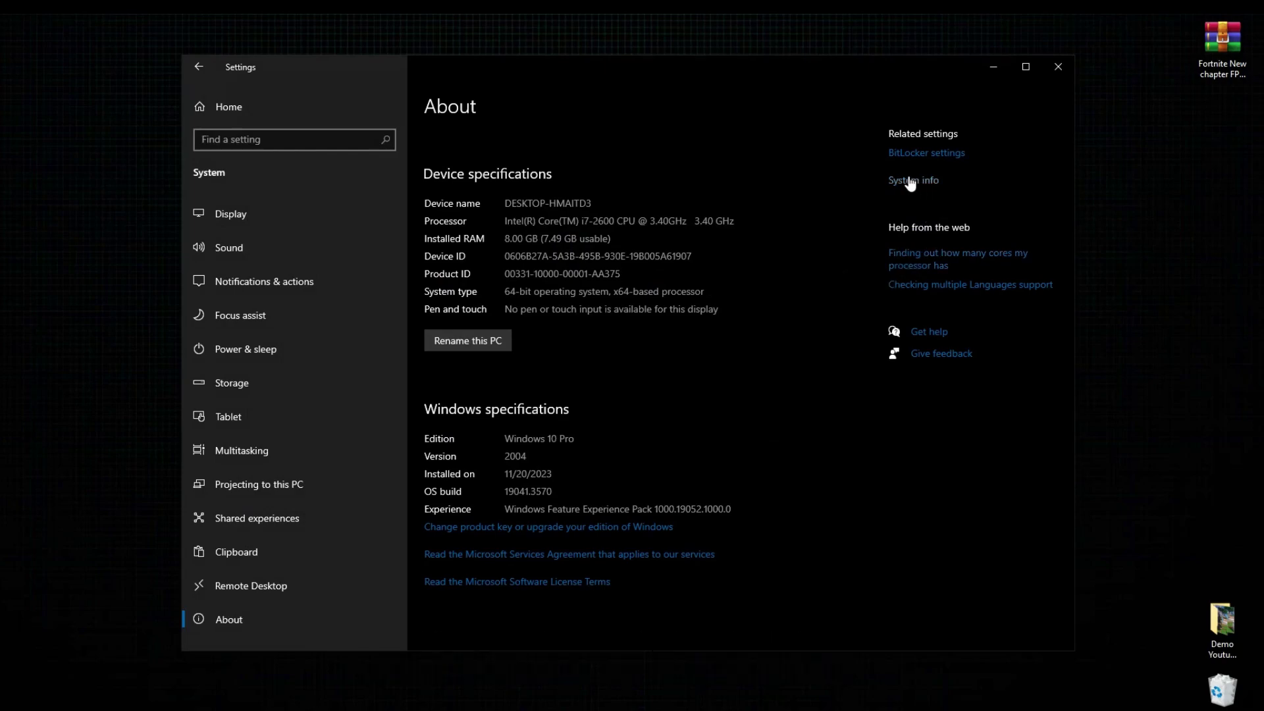
pyautogui.click(909, 183)
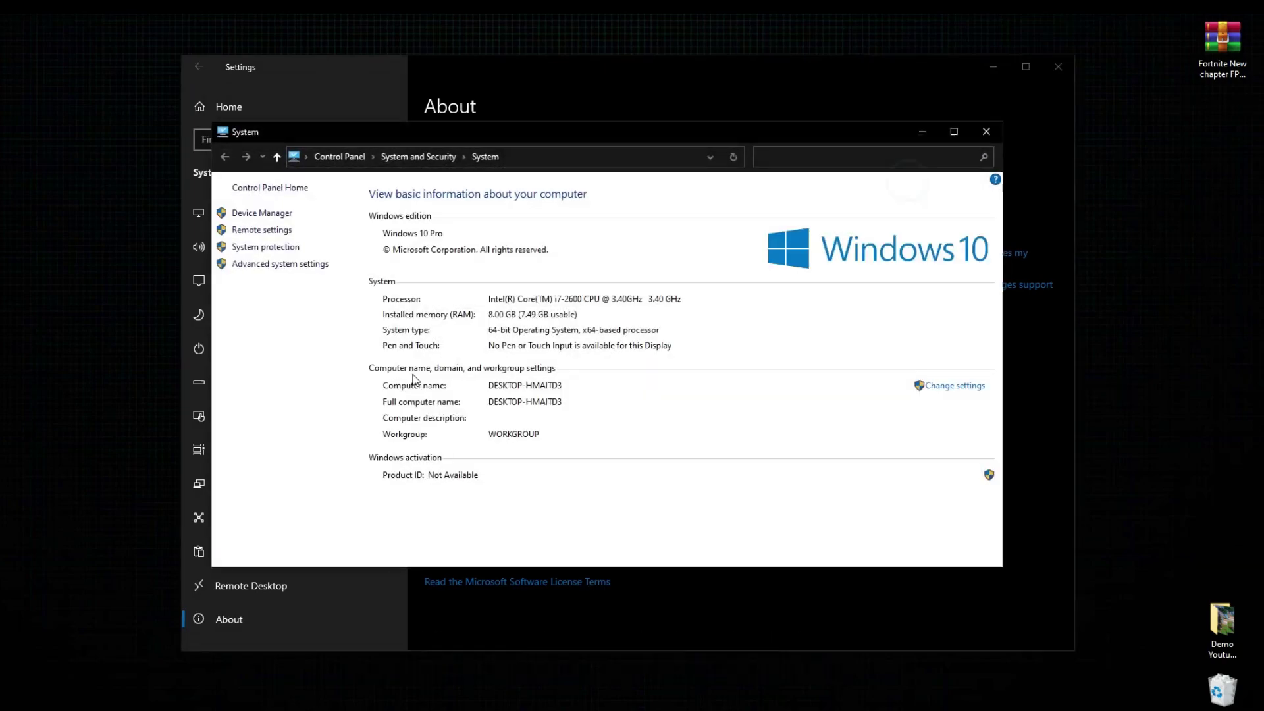
pyautogui.click(270, 264)
pyautogui.moveTo(276, 191); pyautogui.dragTo(609, 197)
pyautogui.click(648, 295)
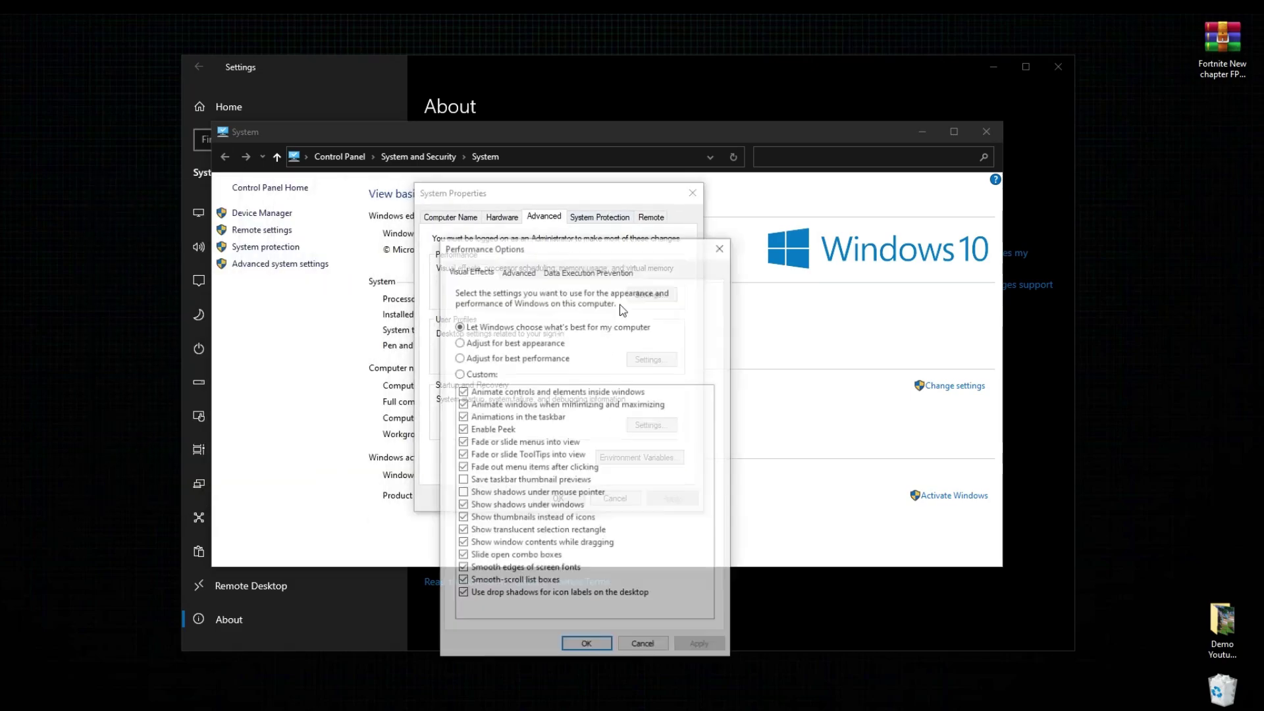
# Choose Custom visual effects and disable control, window and taskbar animations, Peek, menu and ToolTip fading or sliding, and menu item fade-out.
pyautogui.moveTo(523, 254); pyautogui.dragTo(533, 162)
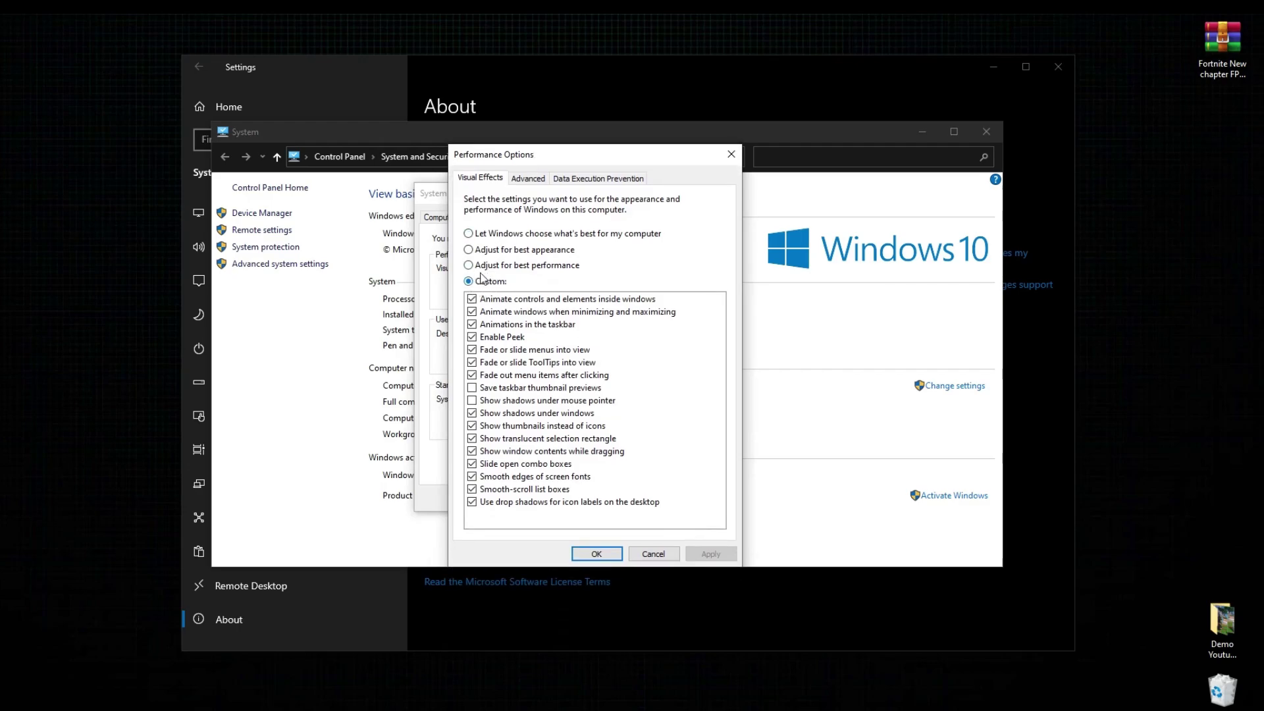
pyautogui.click(472, 300)
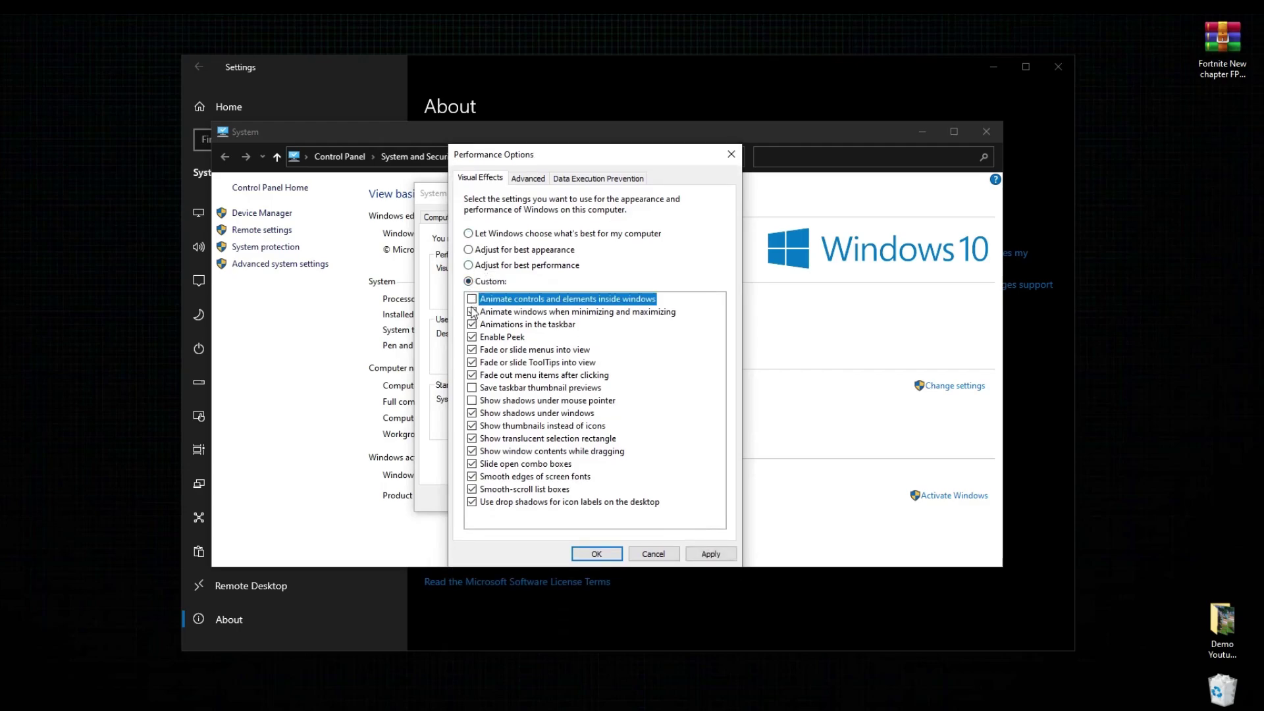
pyautogui.click(472, 312)
pyautogui.click(471, 324)
pyautogui.click(471, 336)
pyautogui.click(472, 349)
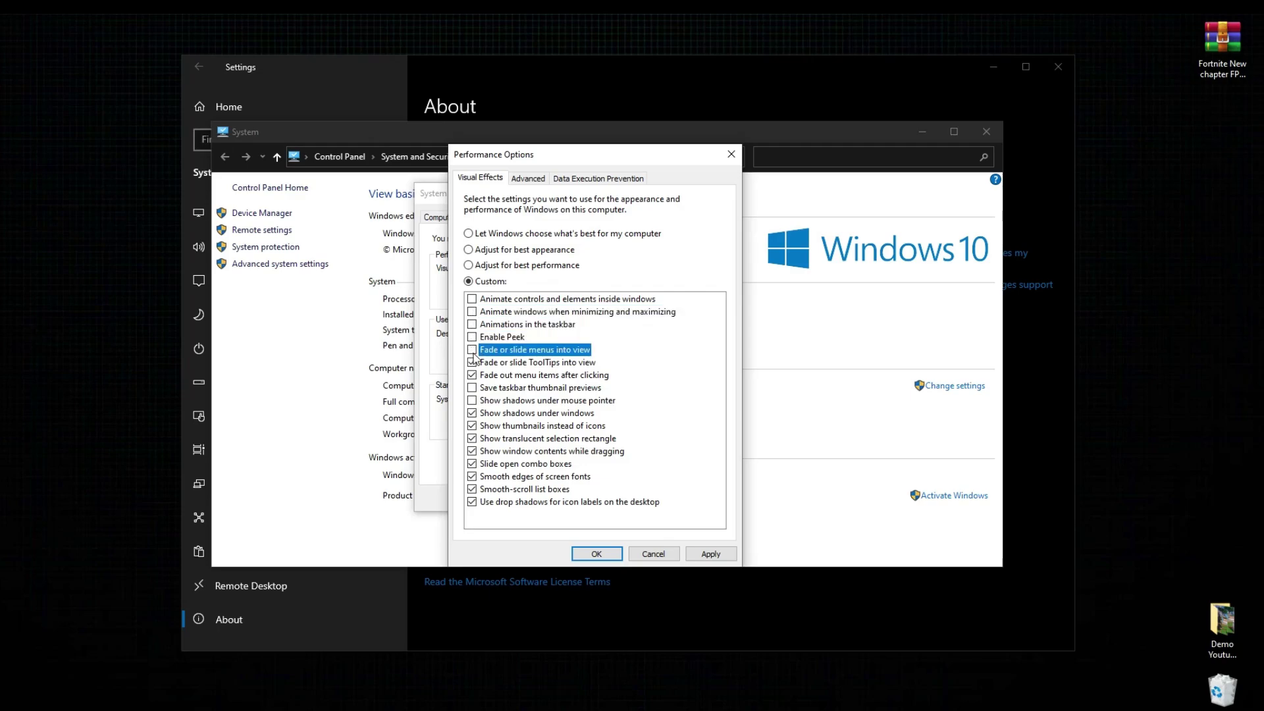
pyautogui.click(472, 362)
pyautogui.click(472, 374)
# Disable window shadows, translucent selection, window contents while dragging, sliding combo boxes, smooth-scroll lists and icon-label drop shadows, and apply the visual effects.
pyautogui.click(472, 412)
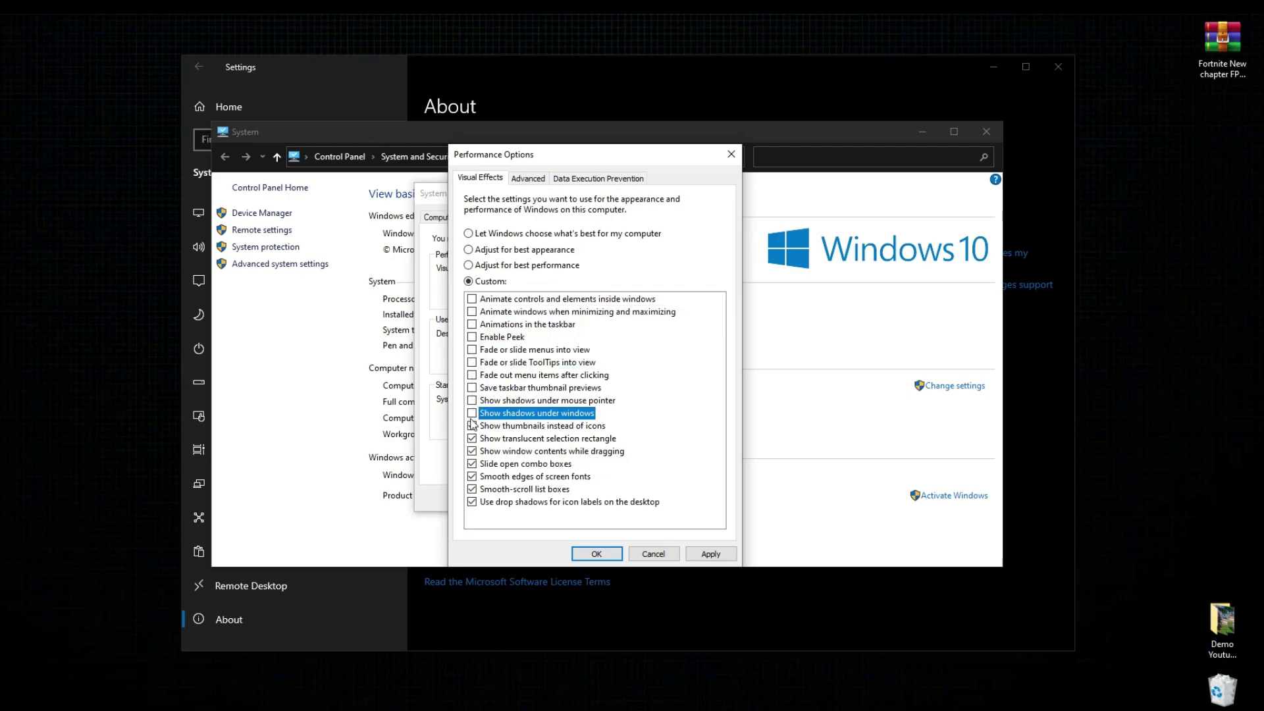
pyautogui.click(471, 439)
pyautogui.click(472, 451)
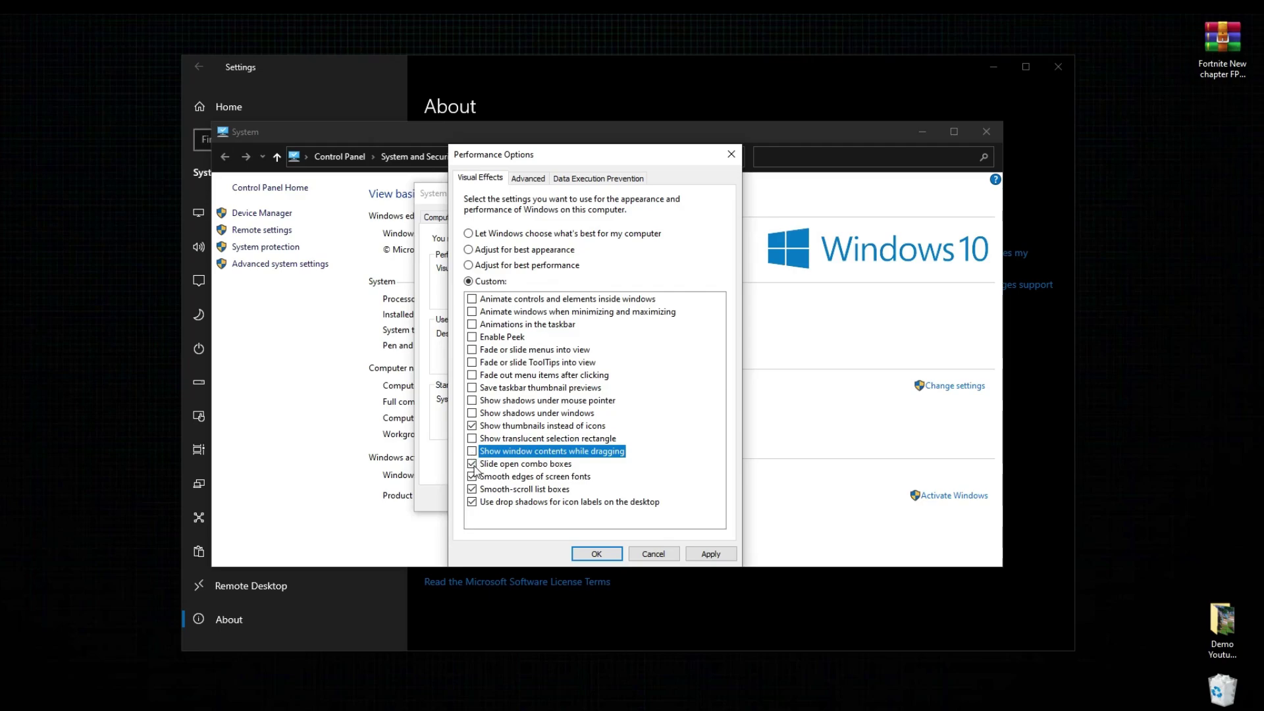
pyautogui.click(472, 463)
pyautogui.click(472, 488)
pyautogui.click(472, 502)
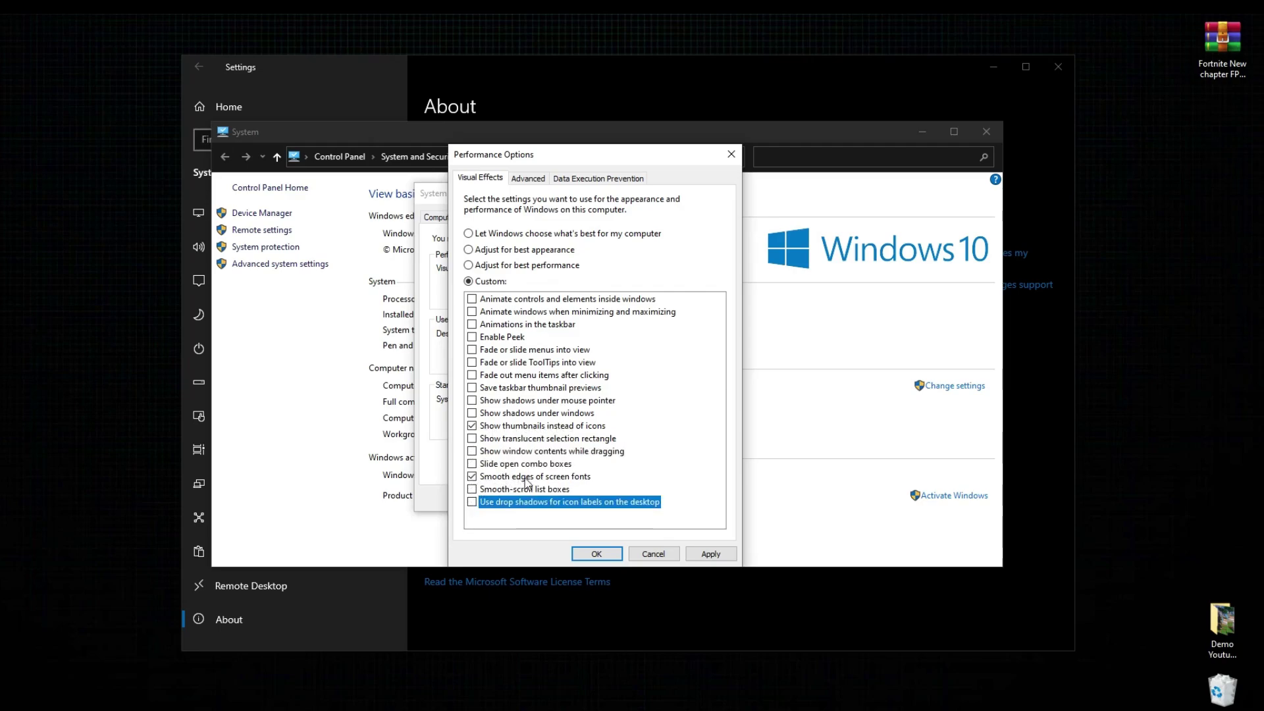
pyautogui.click(711, 554)
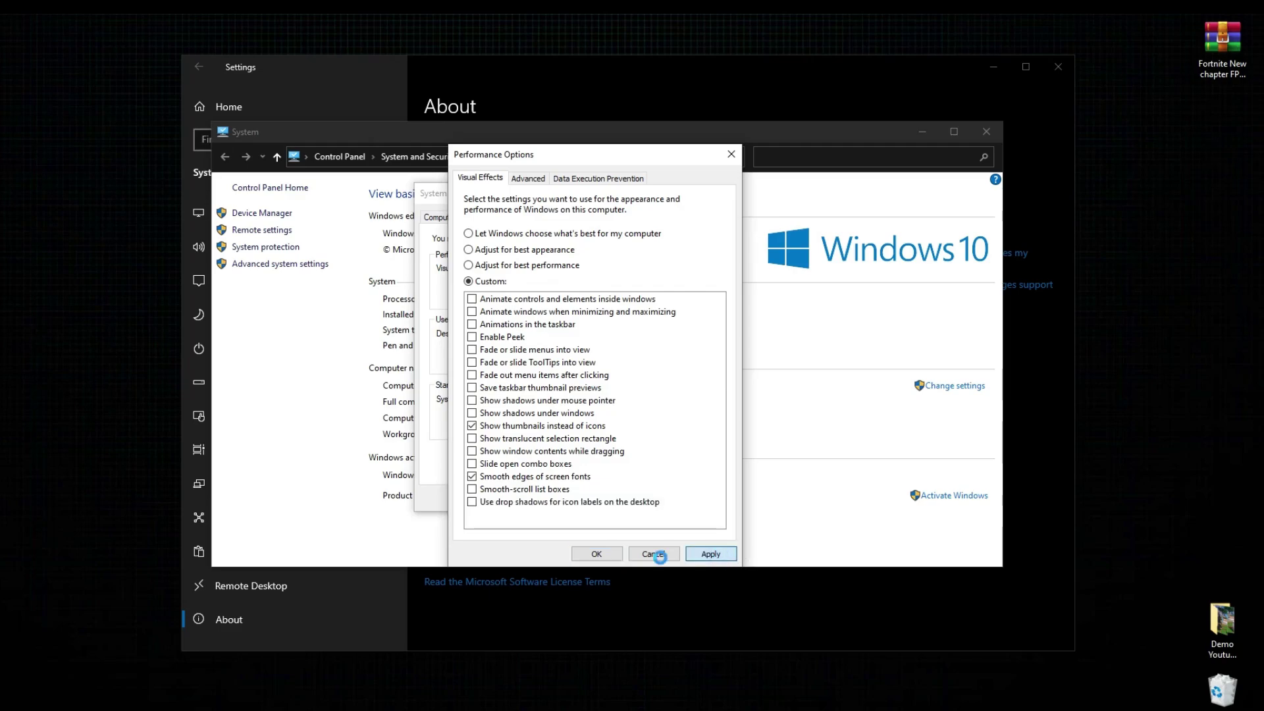
pyautogui.click(596, 554)
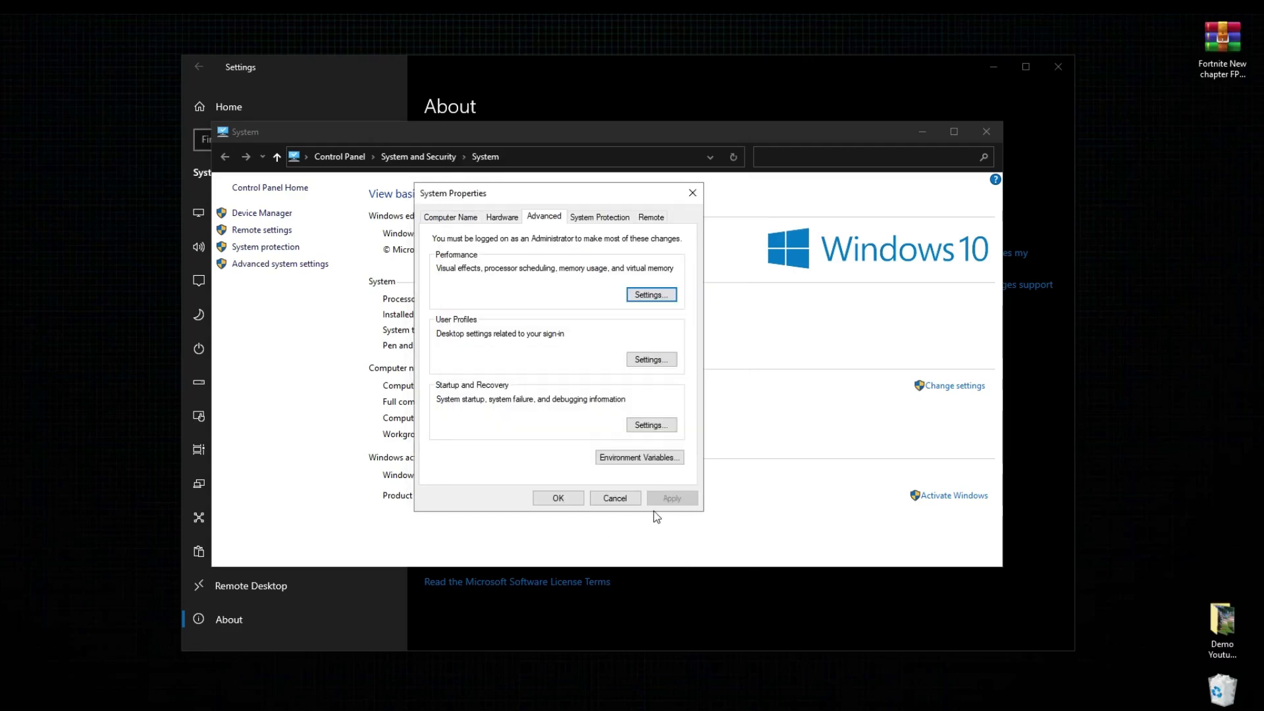
# Confirm System Properties and close the System window, check the Windows Update page under Update & Security, and close Settings.
pyautogui.click(557, 498)
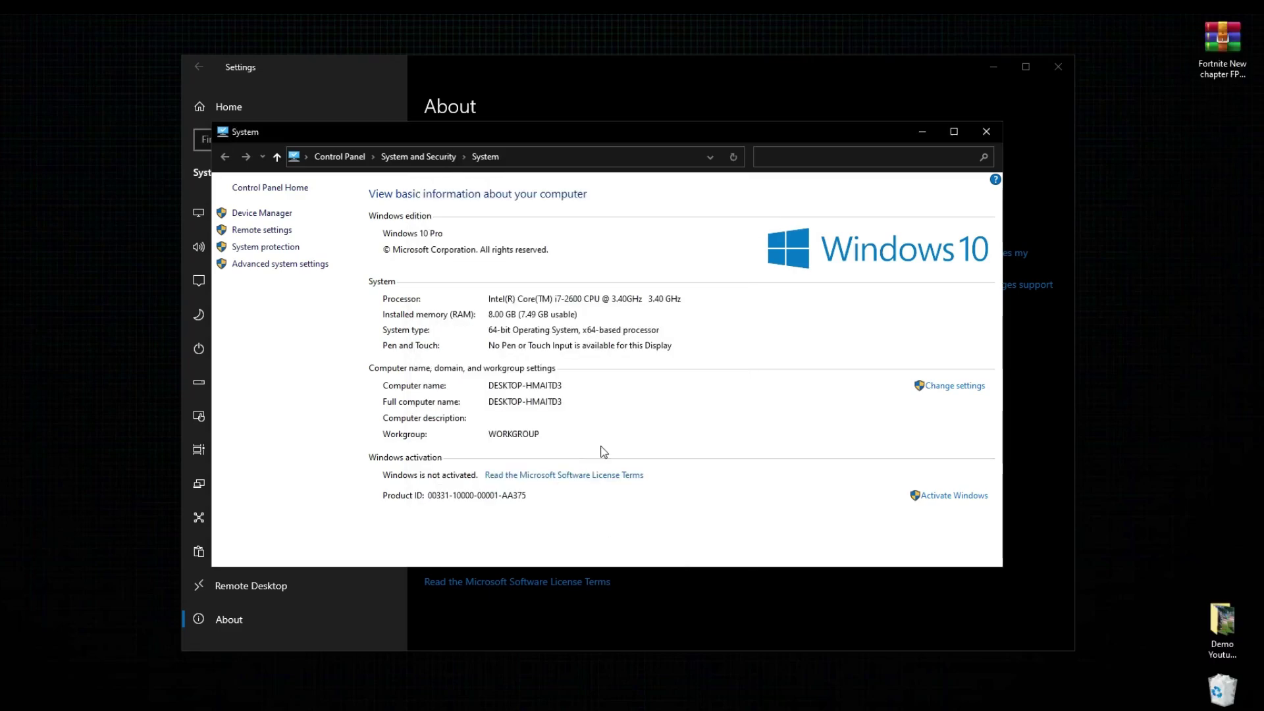
pyautogui.click(985, 131)
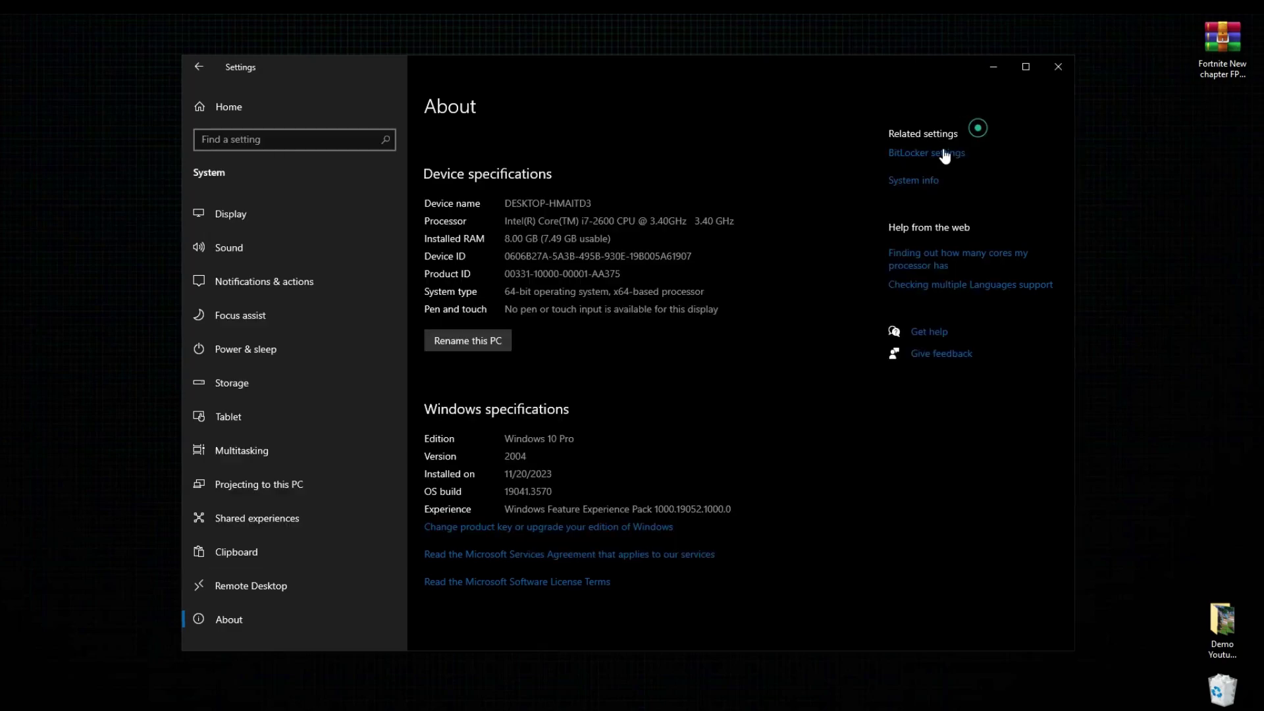
pyautogui.click(242, 118)
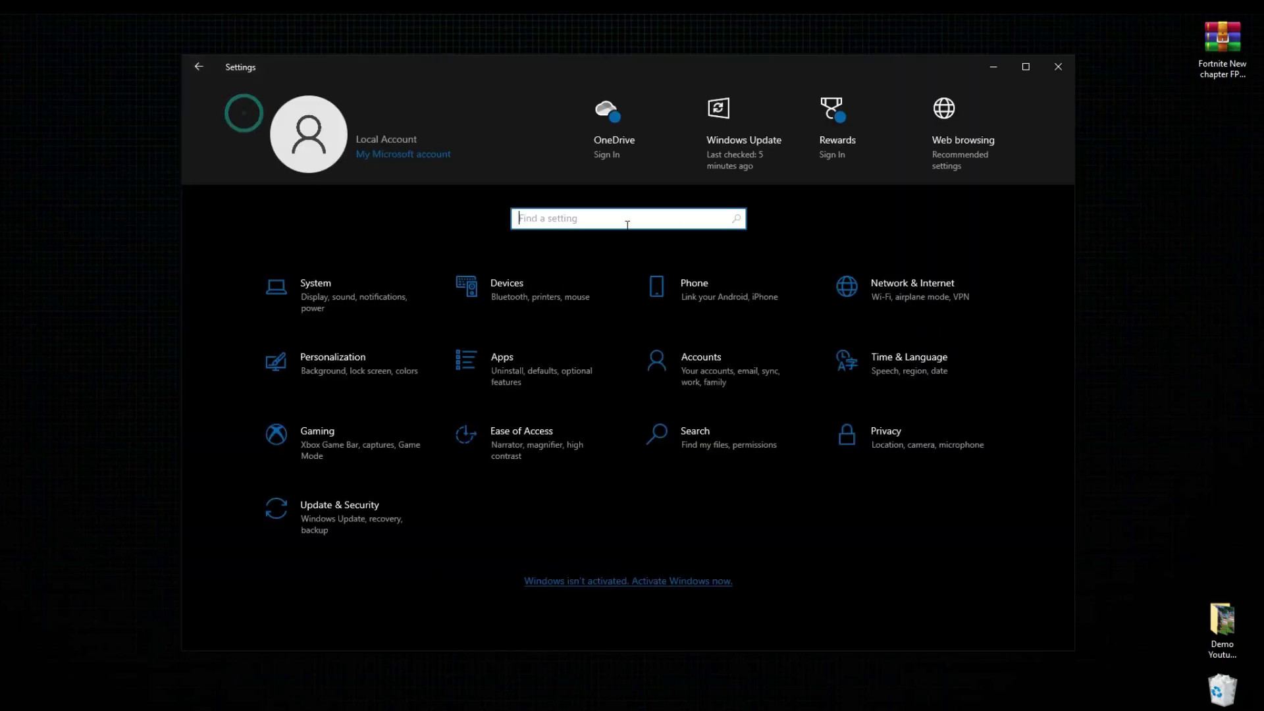
pyautogui.click(339, 508)
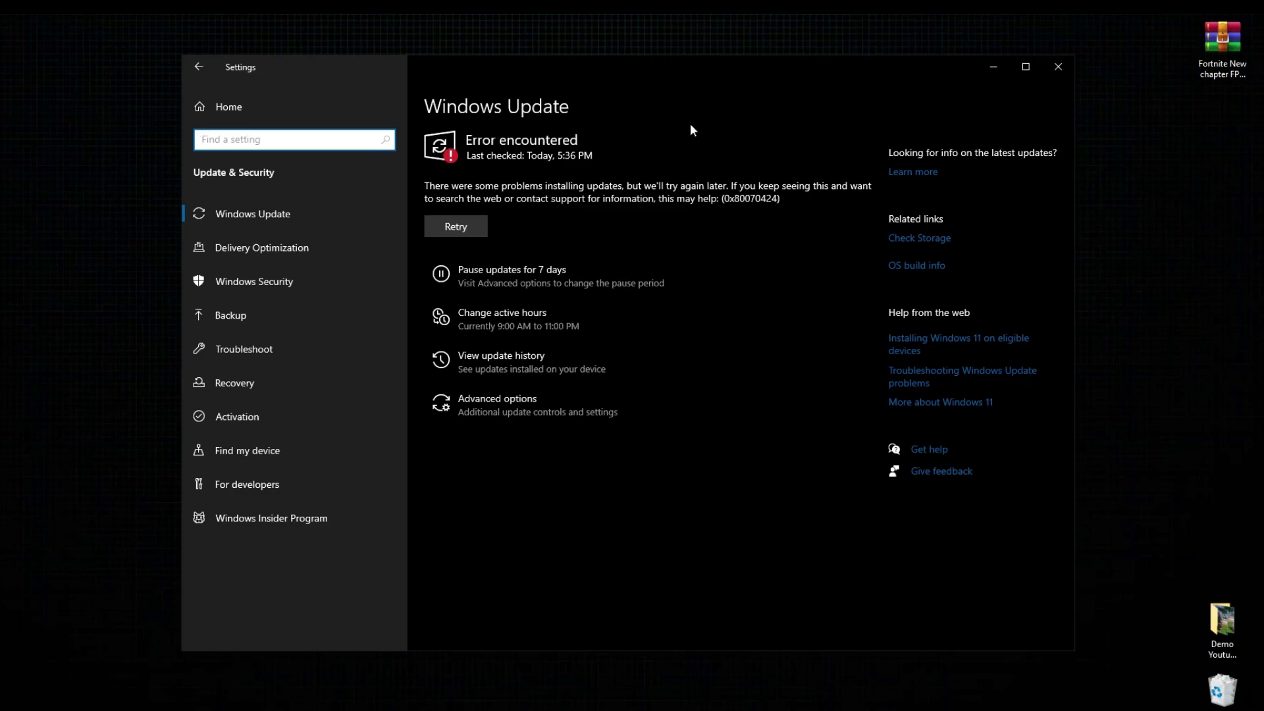
pyautogui.click(1058, 66)
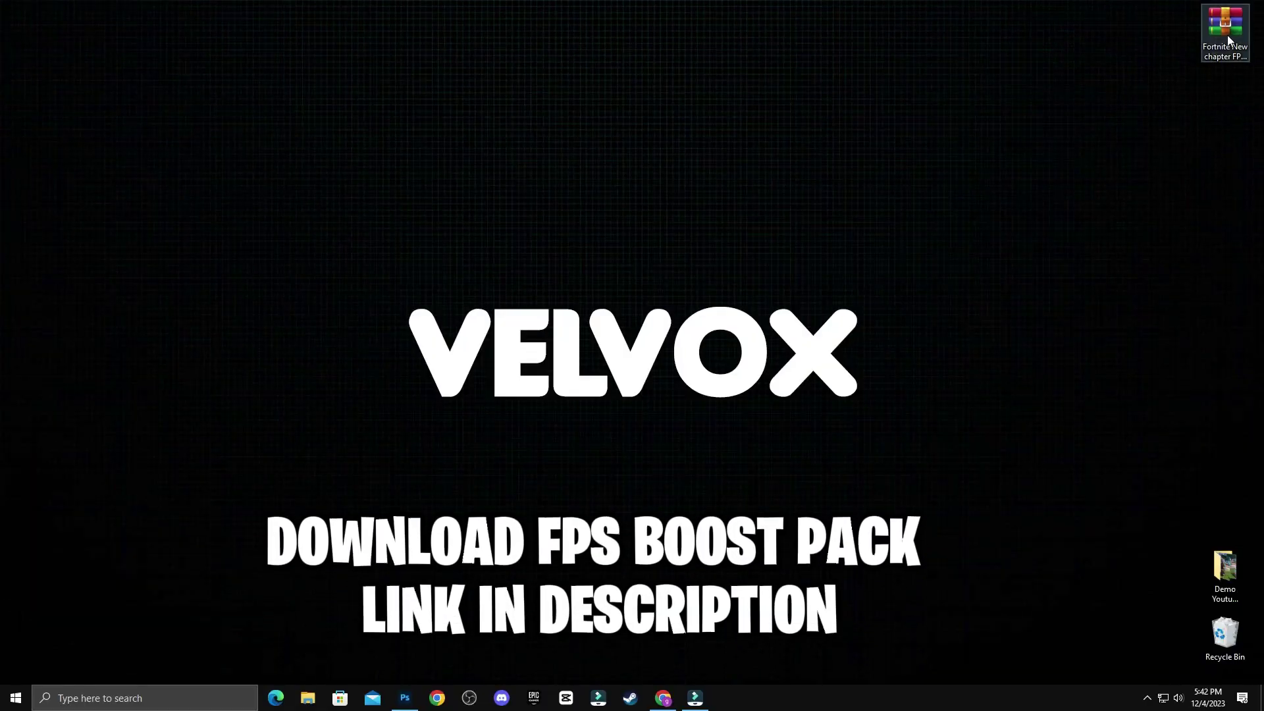
# Move the Fortnite optimization pack archive toward the desktop's centre, extract it in place, and position the extracted folder beside it.
pyautogui.moveTo(1222, 41); pyautogui.dragTo(624, 172)
pyautogui.moveTo(526, 135); pyautogui.dragTo(625, 191)
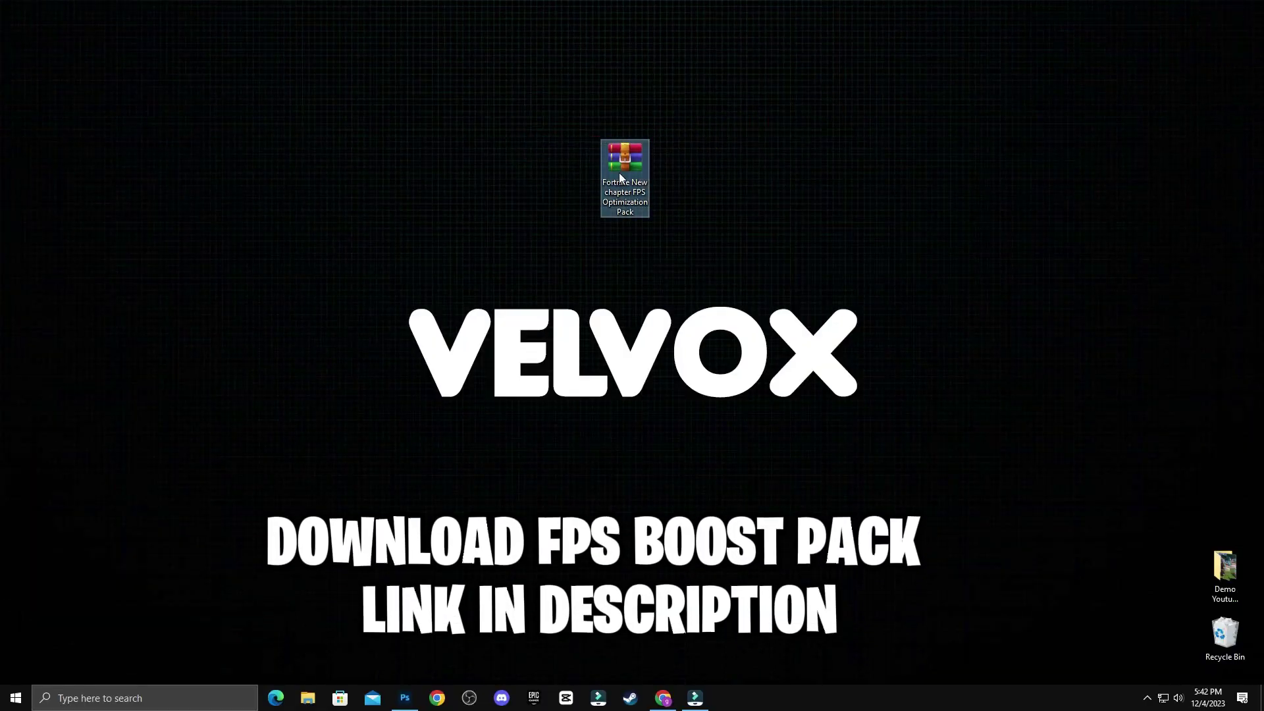
pyautogui.rightClick(620, 173)
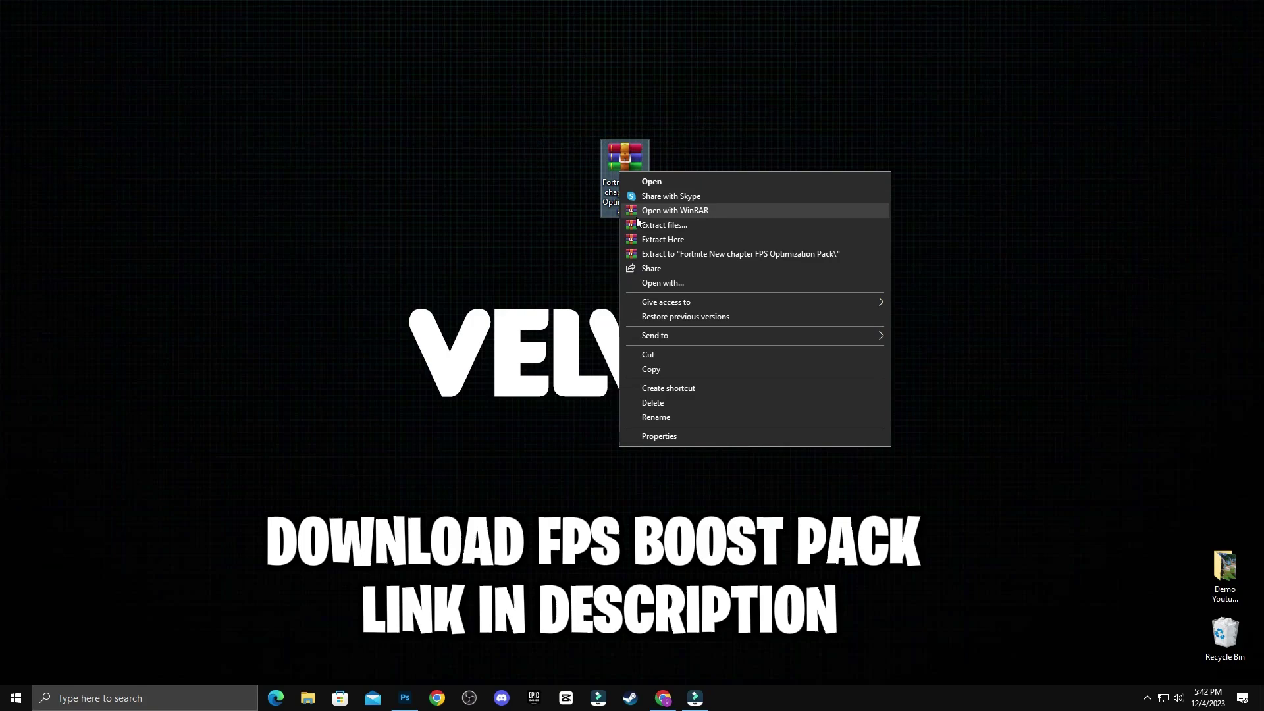
pyautogui.click(671, 243)
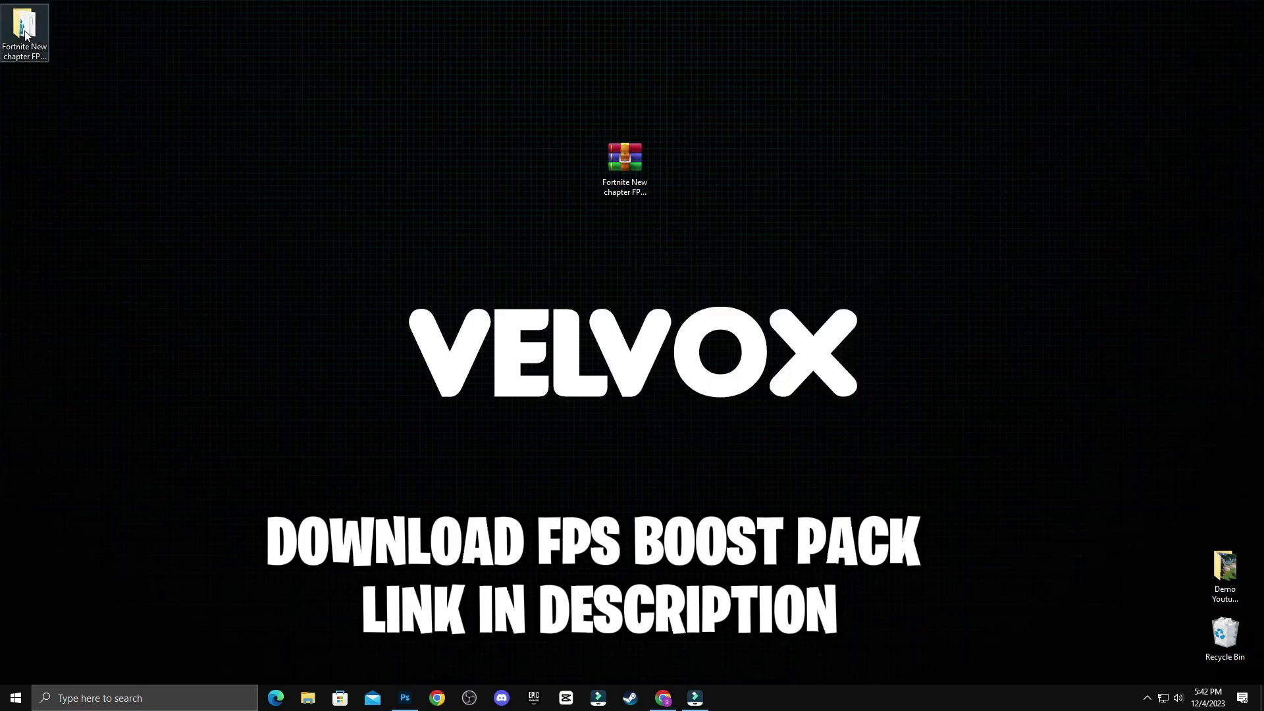
pyautogui.moveTo(25, 34); pyautogui.dragTo(575, 165)
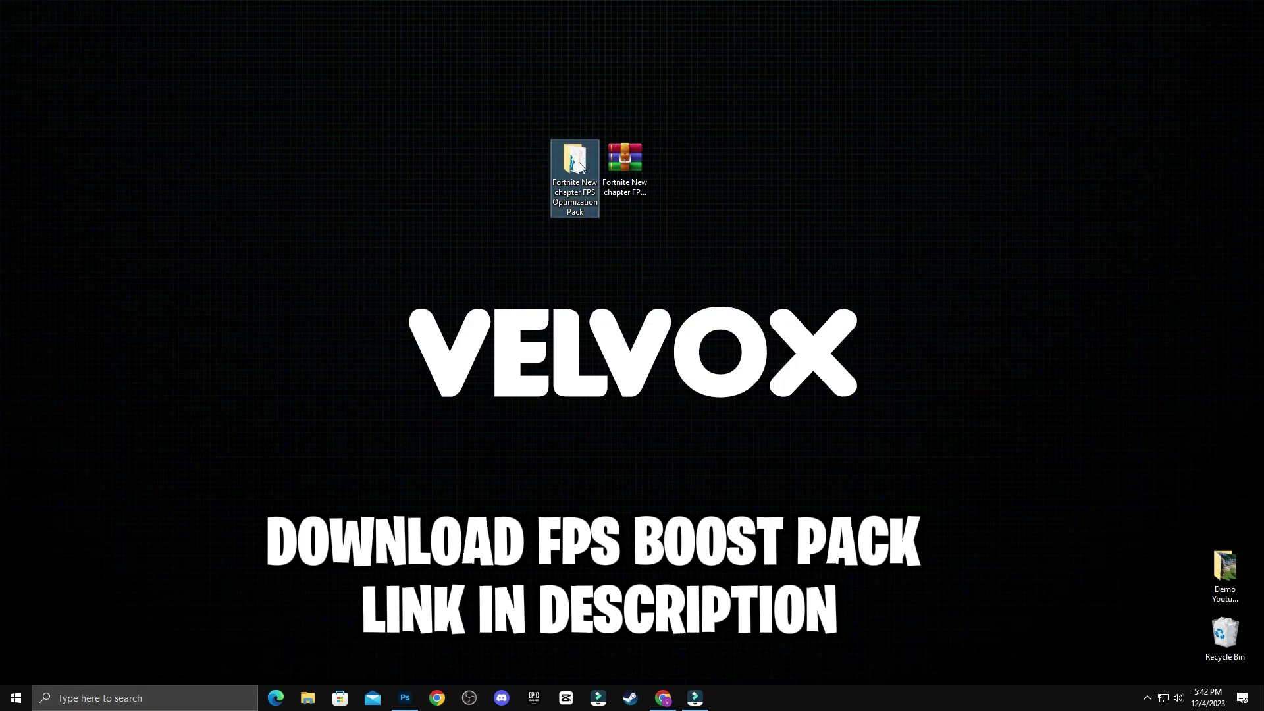
pyautogui.moveTo(474, 122); pyautogui.dragTo(626, 228)
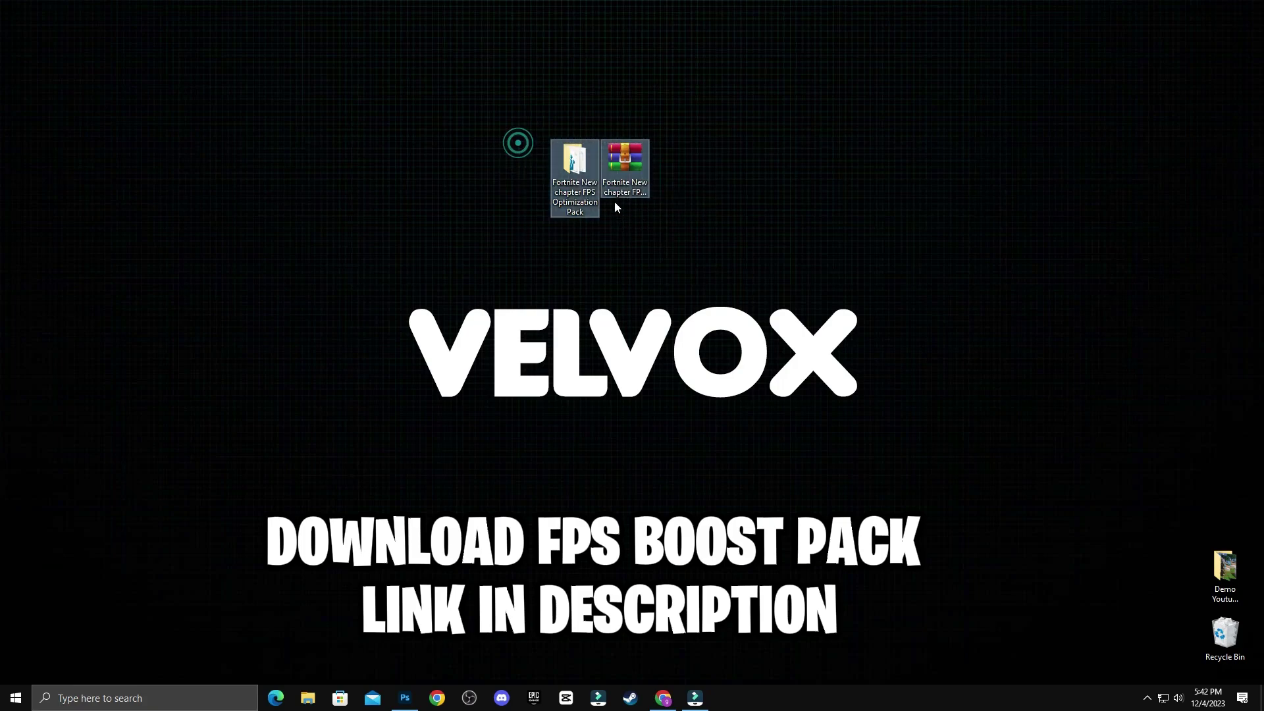
pyautogui.click(643, 230)
pyautogui.moveTo(530, 136); pyautogui.dragTo(626, 229)
pyautogui.click(626, 220)
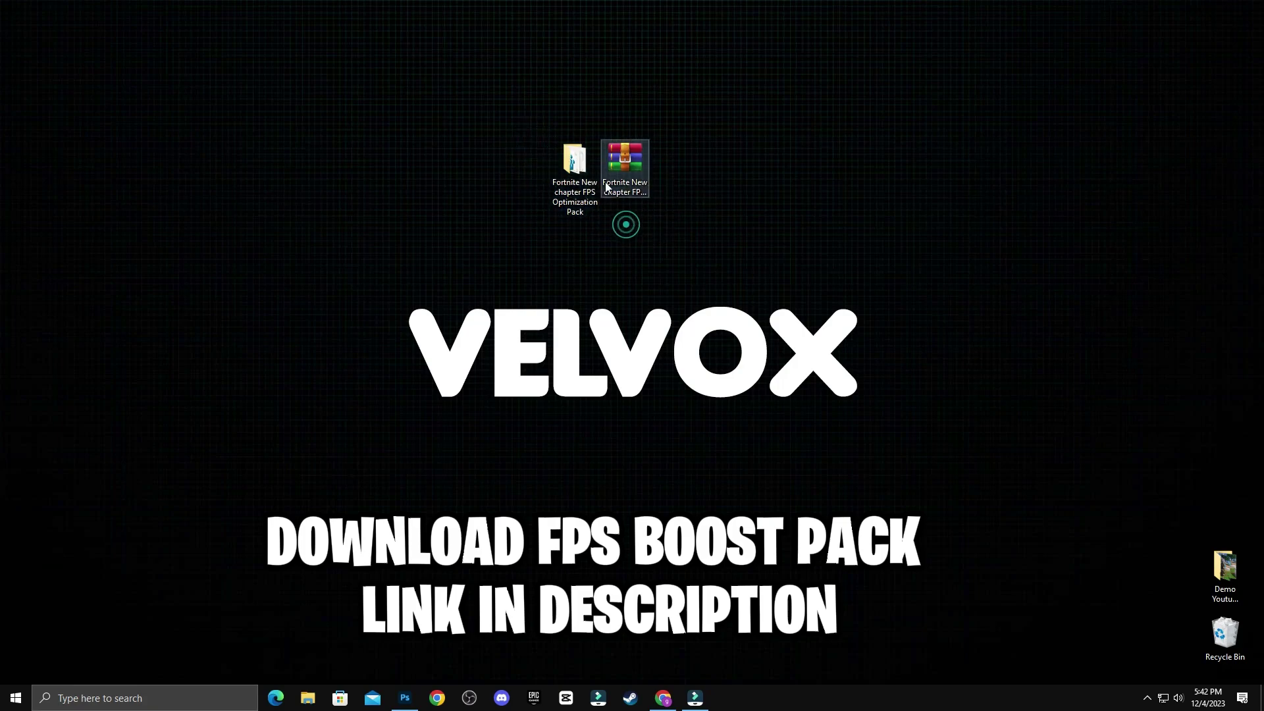
pyautogui.click(609, 184)
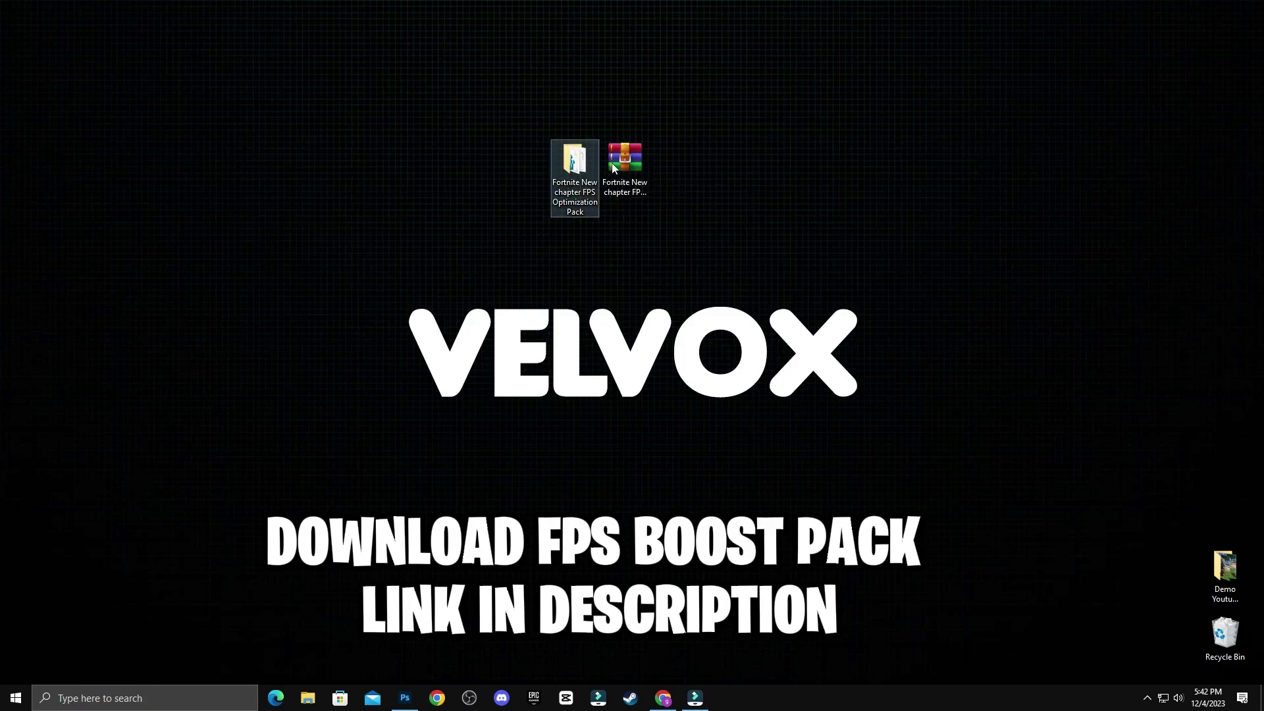
pyautogui.click(698, 342)
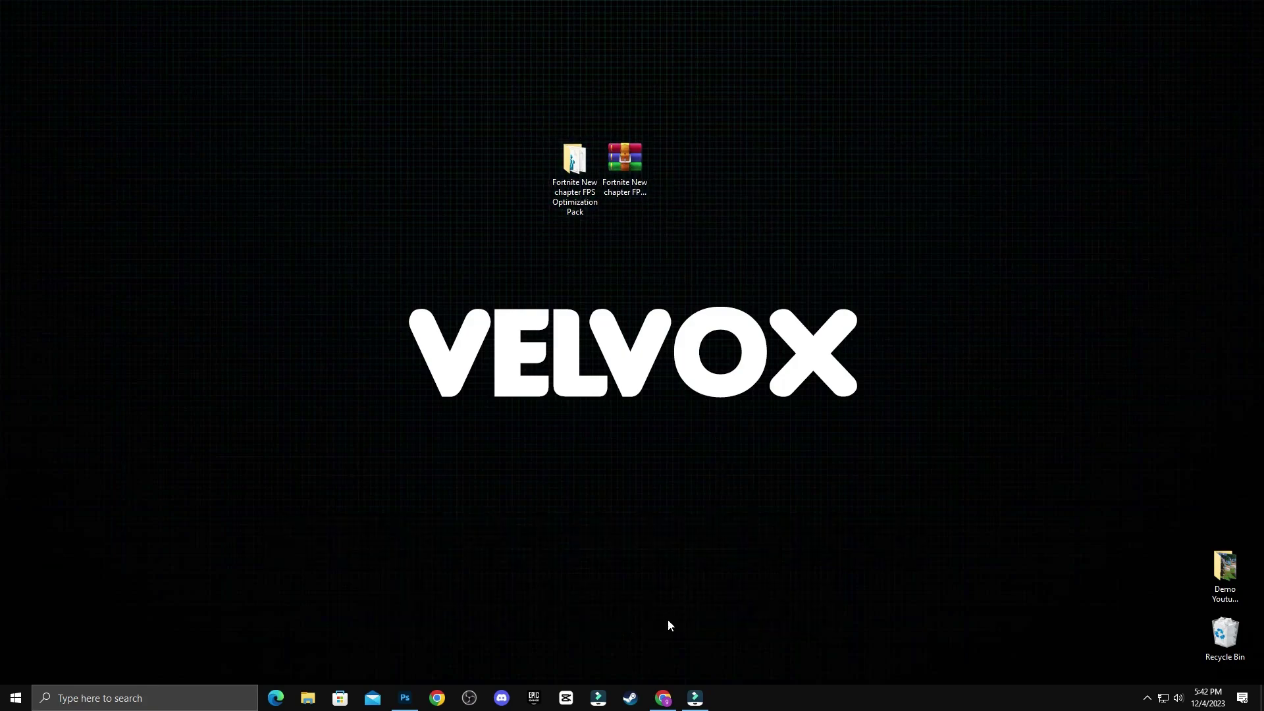
# Switch to Chrome, examine the download links and instructions in the blog's Fortnite Chapter 5 FPS boost post, and close the browser.
pyautogui.click(666, 698)
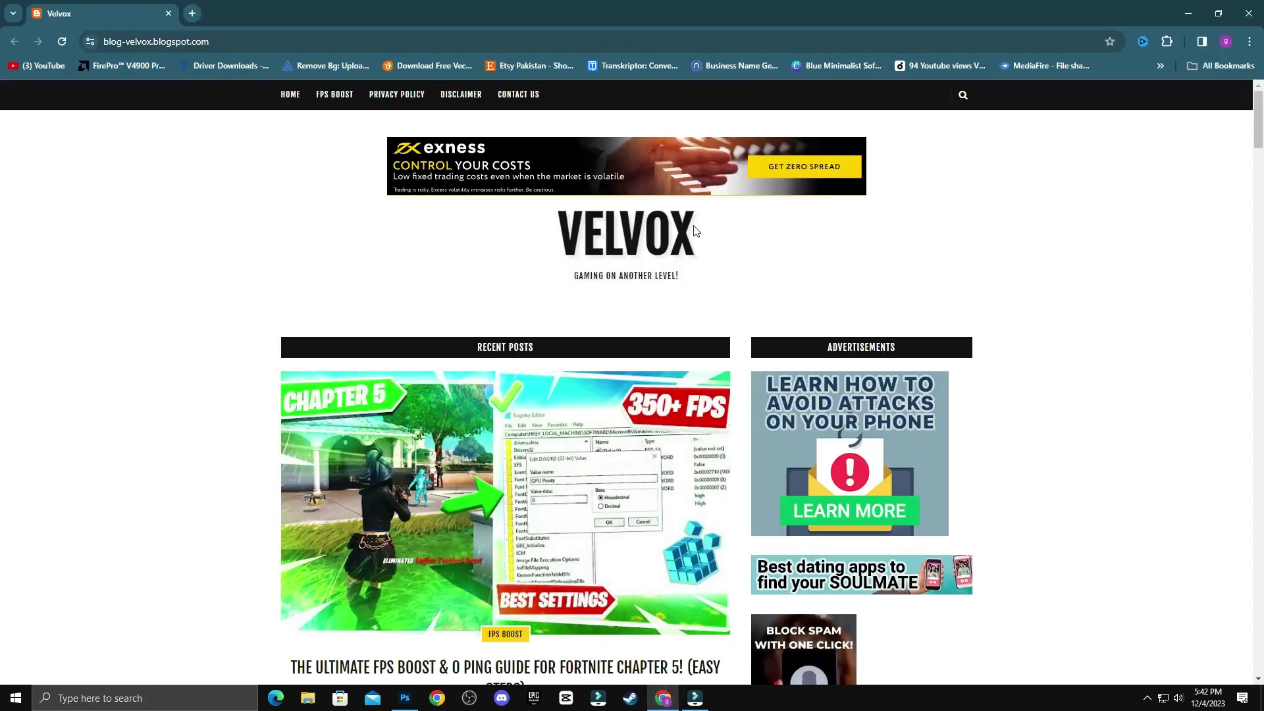
pyautogui.scroll(-1, 331, 431)
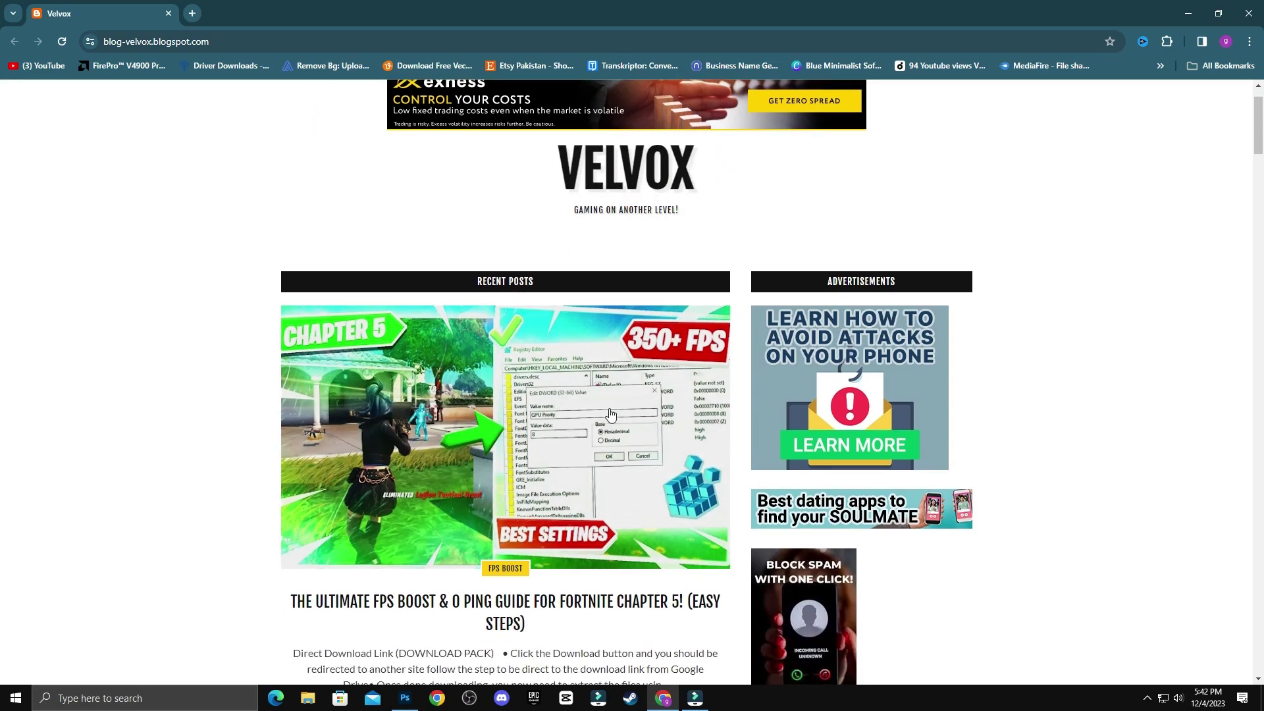
pyautogui.click(436, 425)
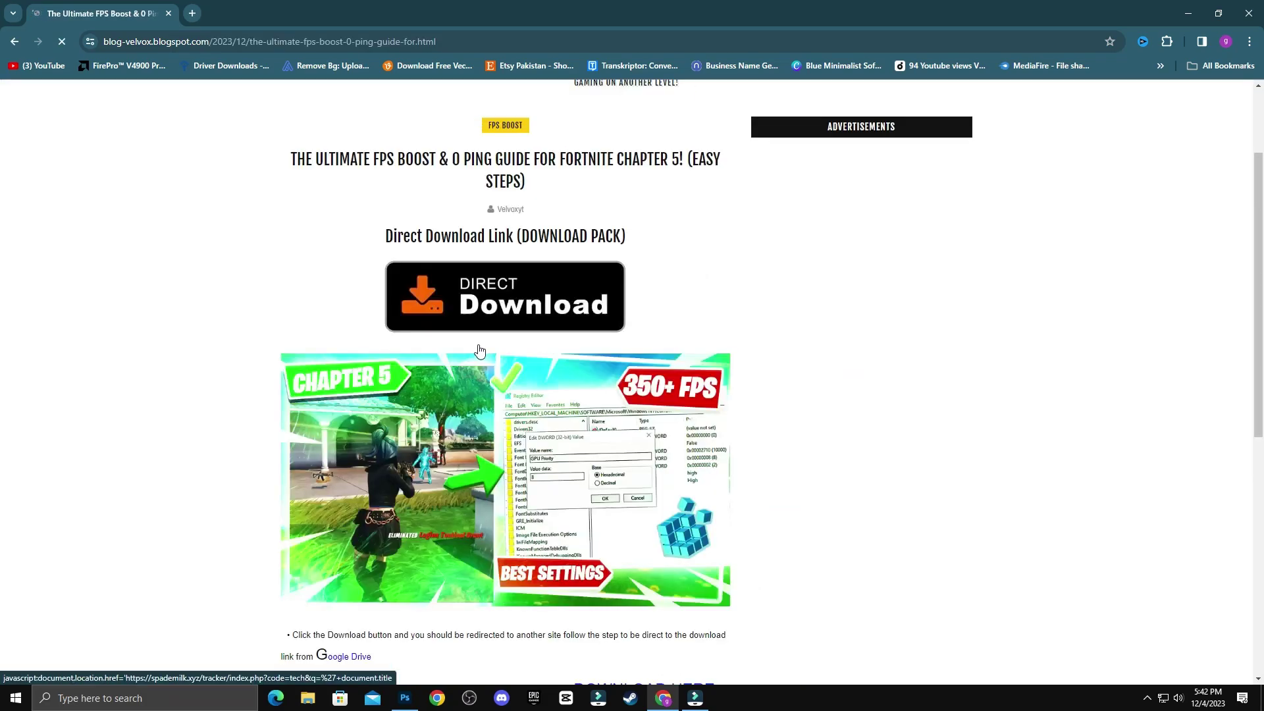
pyautogui.scroll(-1, 479, 350)
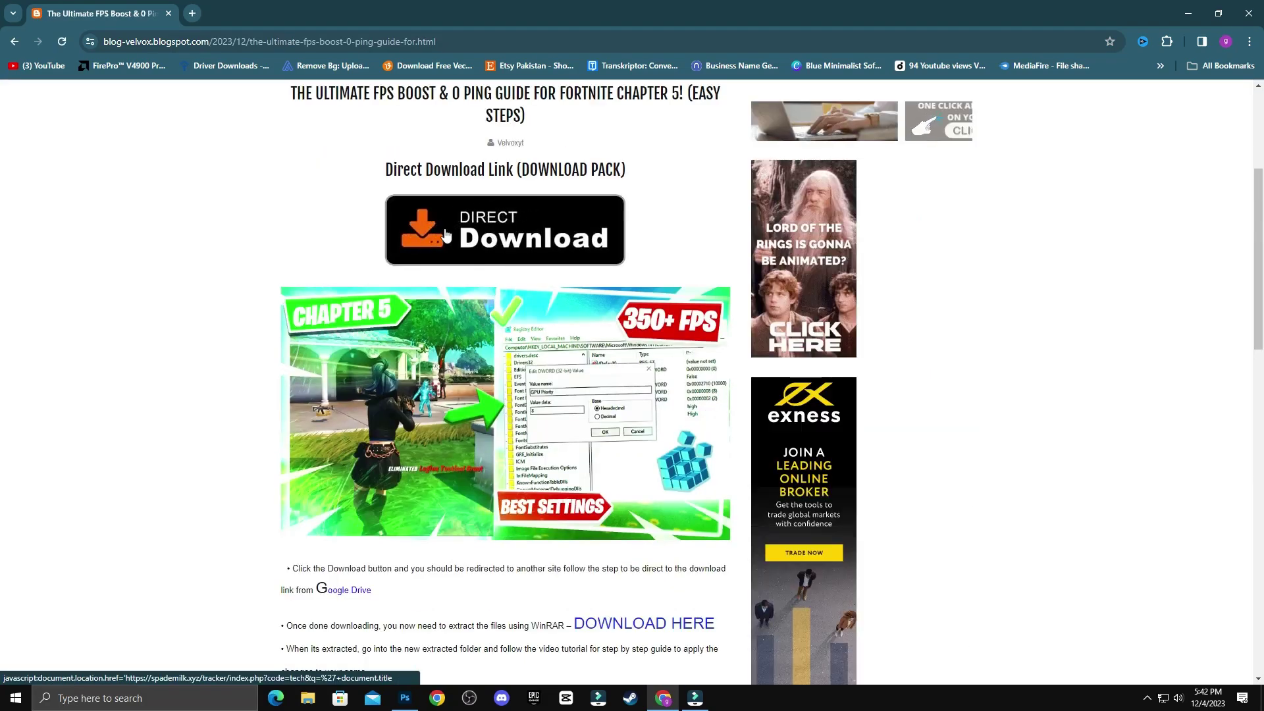
pyautogui.scroll(-1, 467, 276)
pyautogui.scroll(-2, 498, 353)
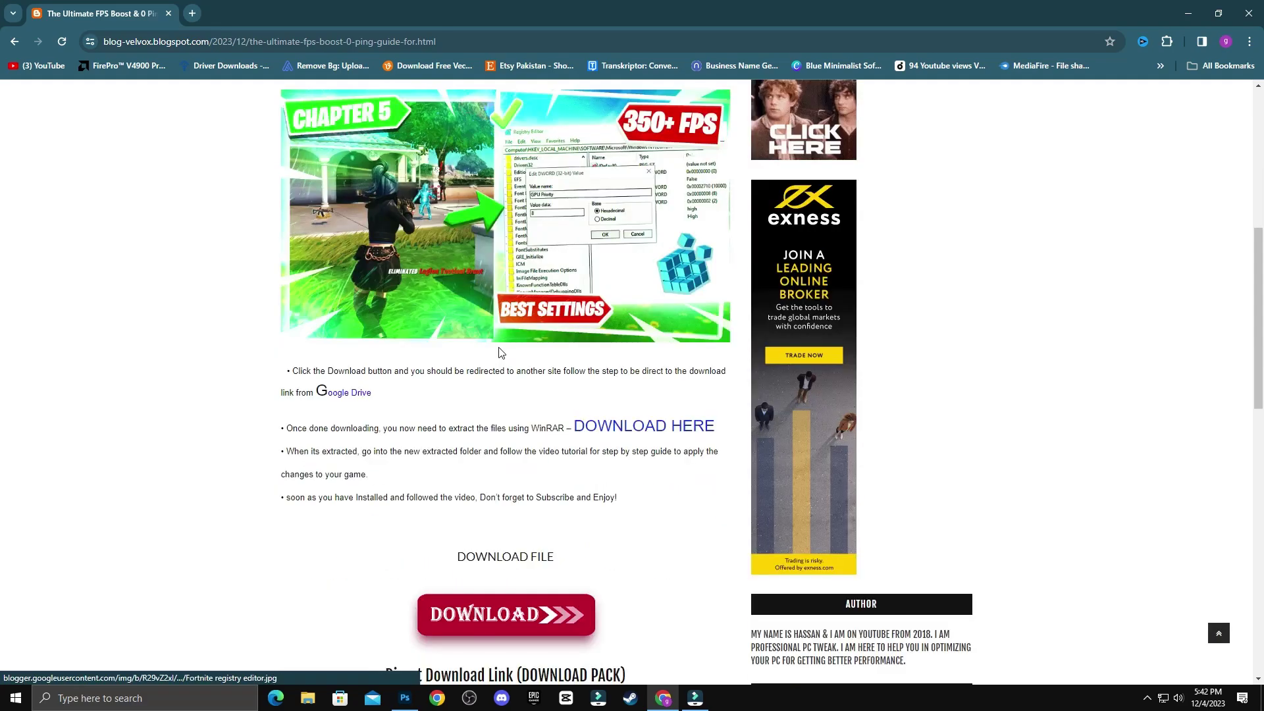
pyautogui.scroll(-2, 499, 353)
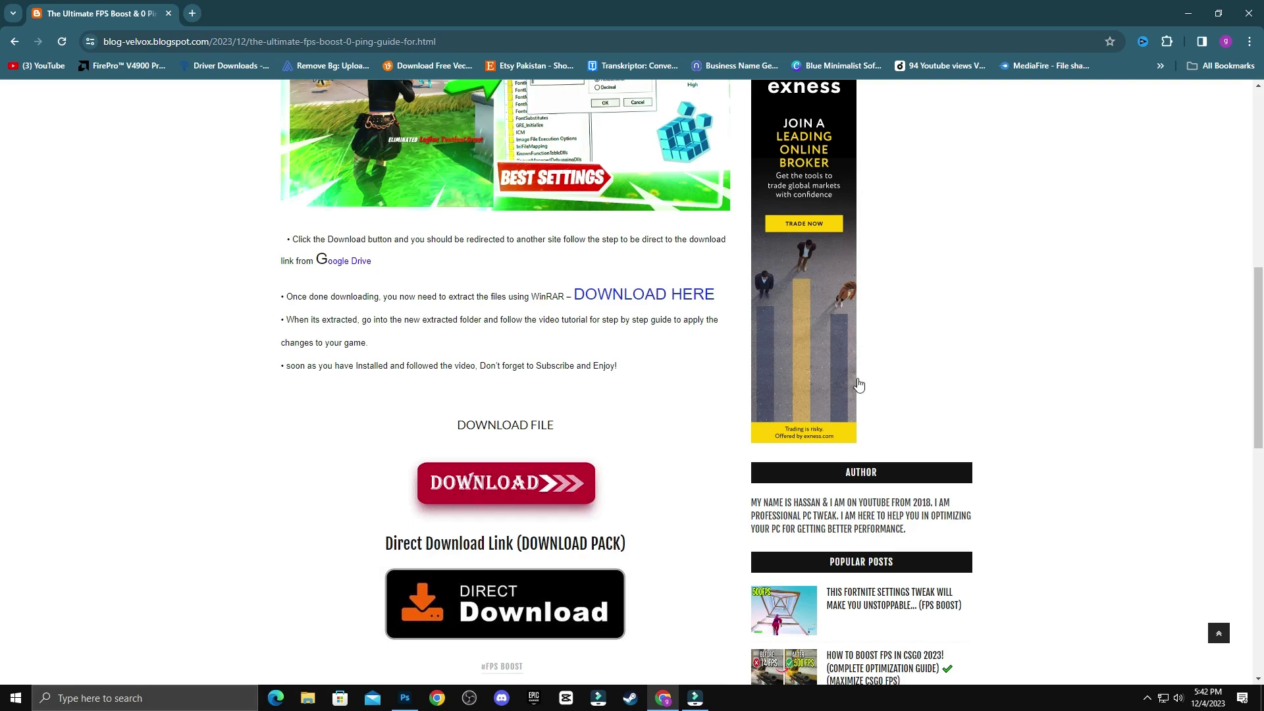
pyautogui.click(1248, 13)
# Open the extracted Fortnite New chapter FPS Optimization Pack folder and look over its contents.
pyautogui.click(570, 168)
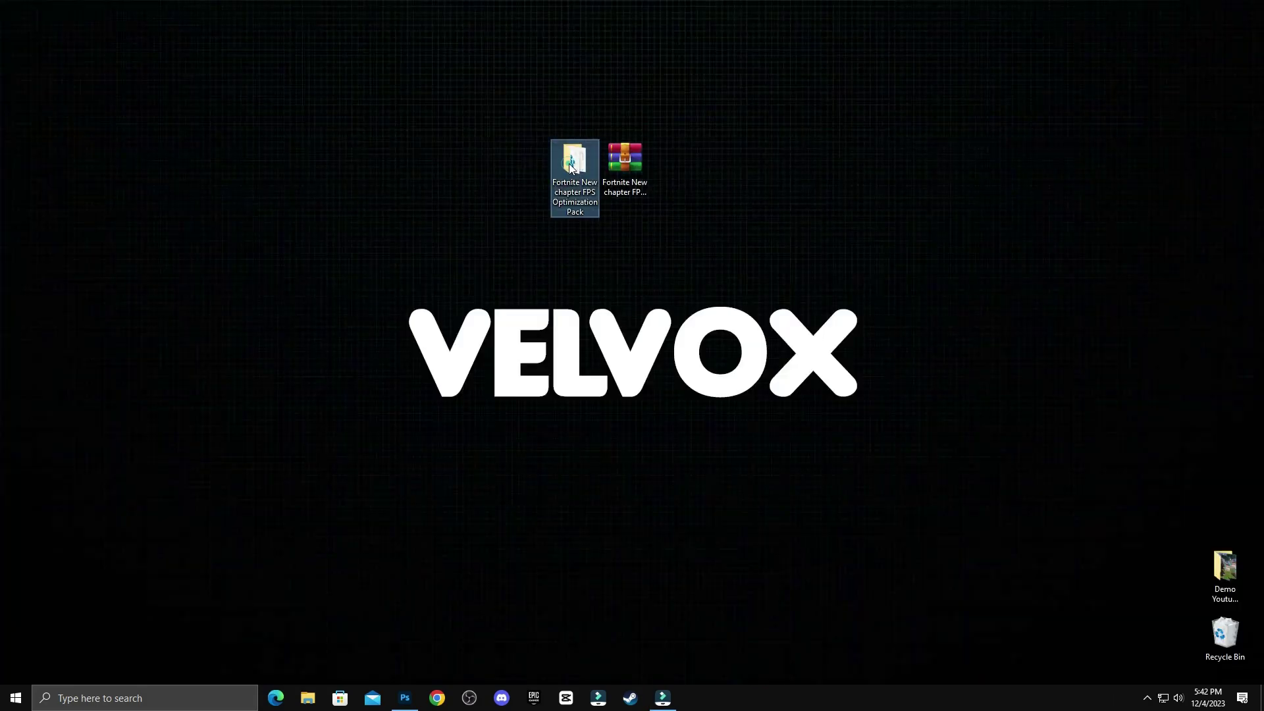
pyautogui.rightClick(573, 169)
pyautogui.click(607, 174)
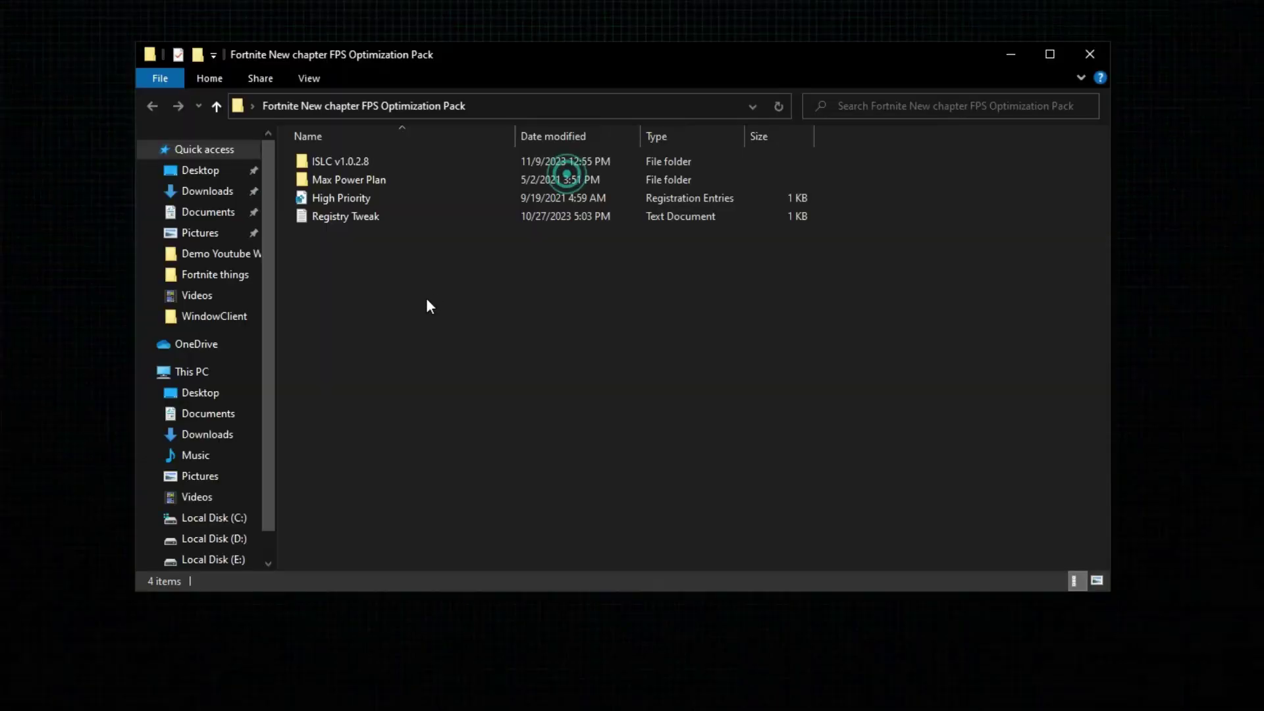
pyautogui.moveTo(392, 264); pyautogui.dragTo(389, 145)
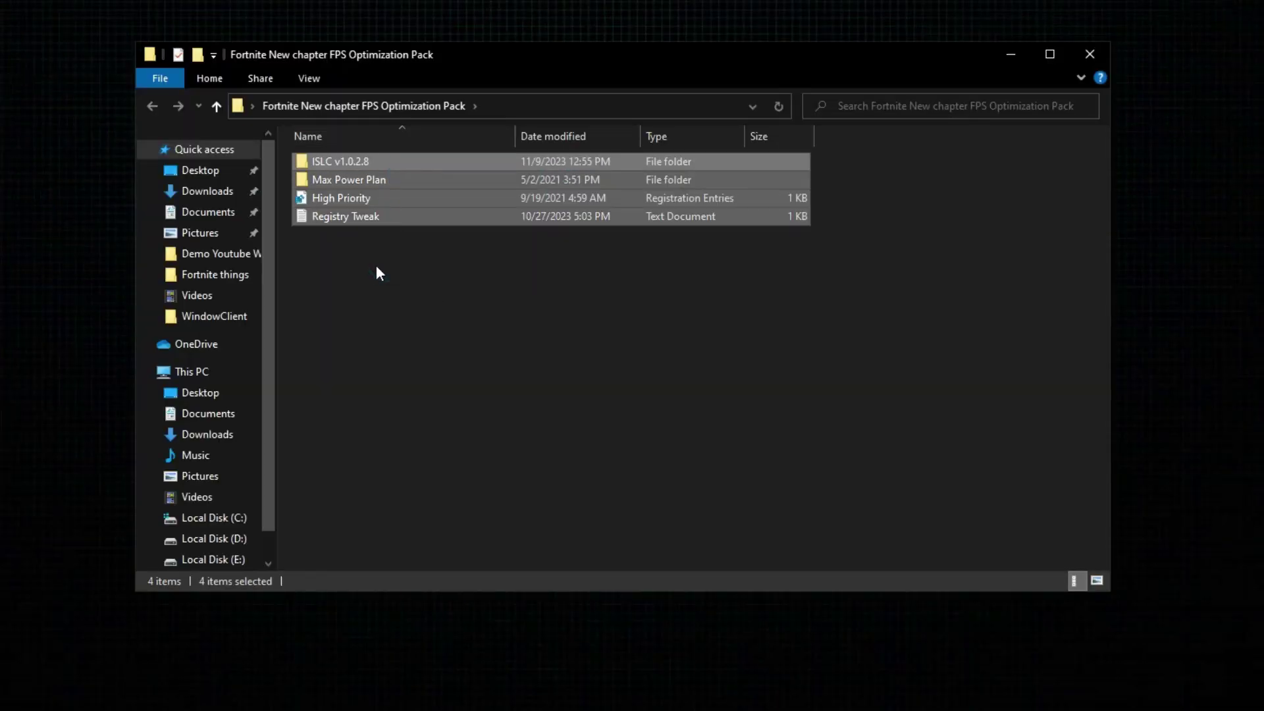
pyautogui.click(372, 265)
# Run Intelligent standby list cleaner ISLC as administrator from the ISLC v1.0.2.8 folder and position its window over the folder.
pyautogui.click(344, 158)
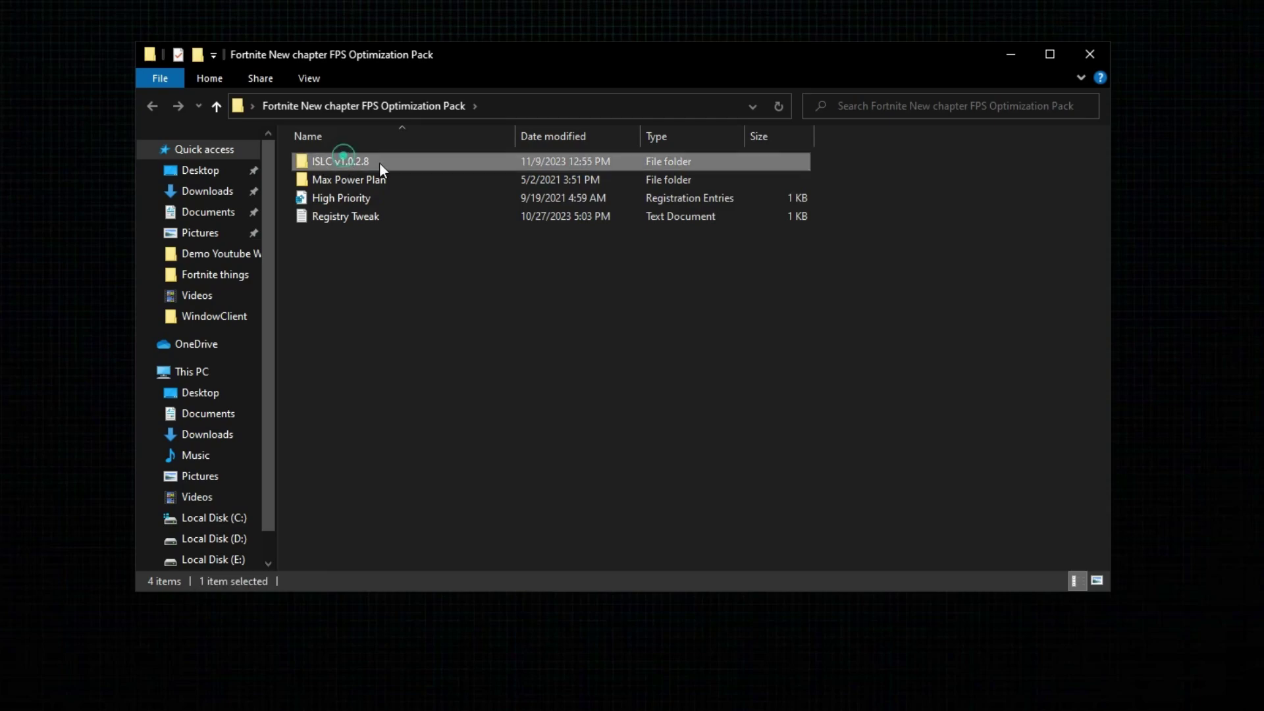
pyautogui.rightClick(354, 160)
pyautogui.click(409, 172)
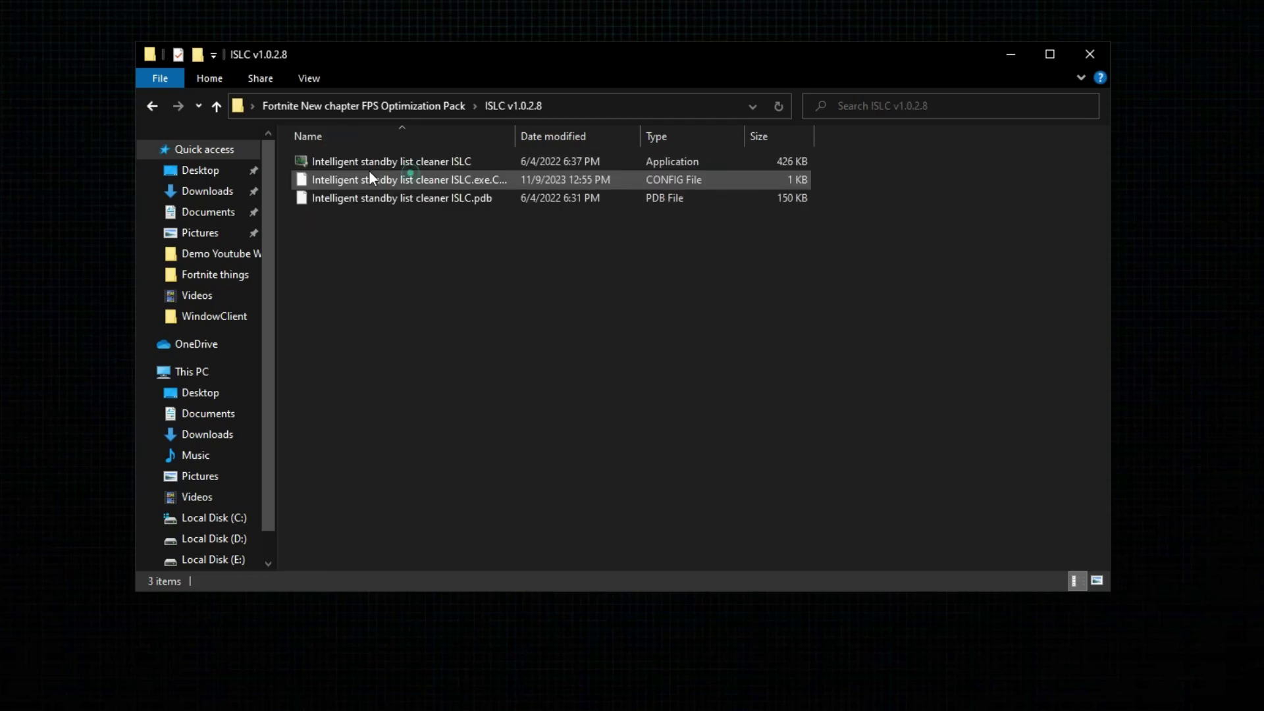
pyautogui.rightClick(368, 160)
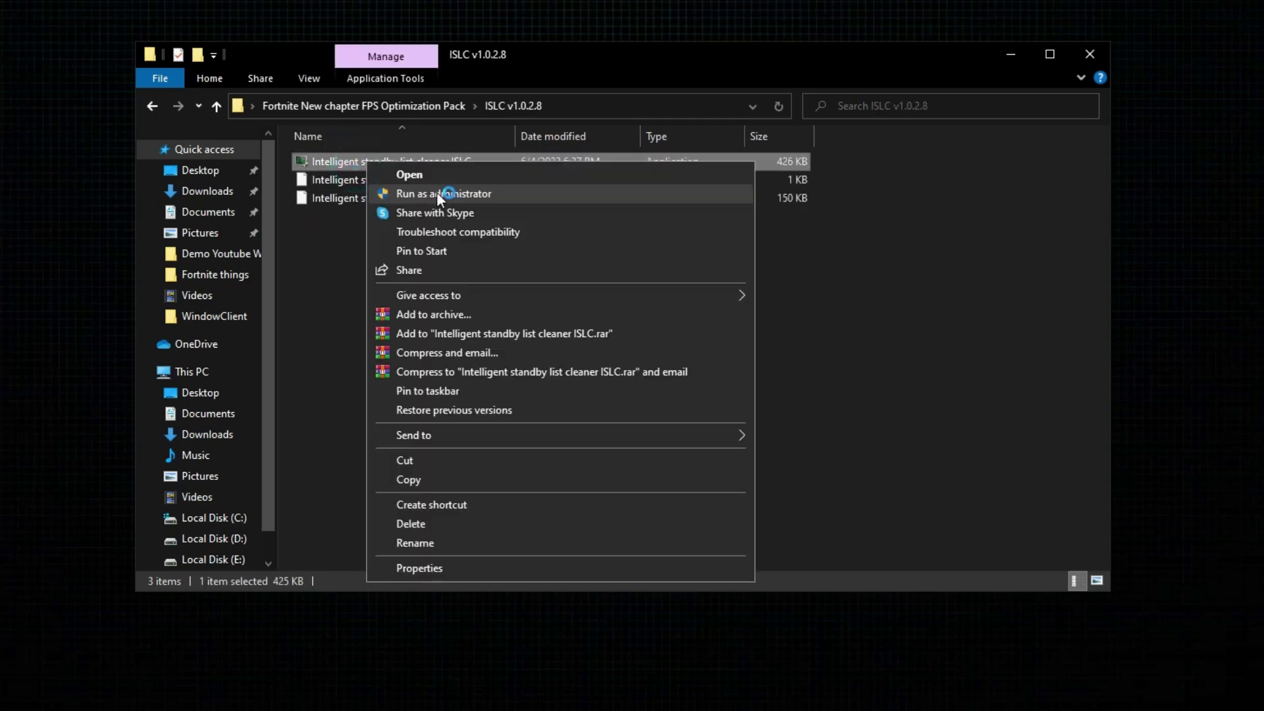
pyautogui.click(437, 192)
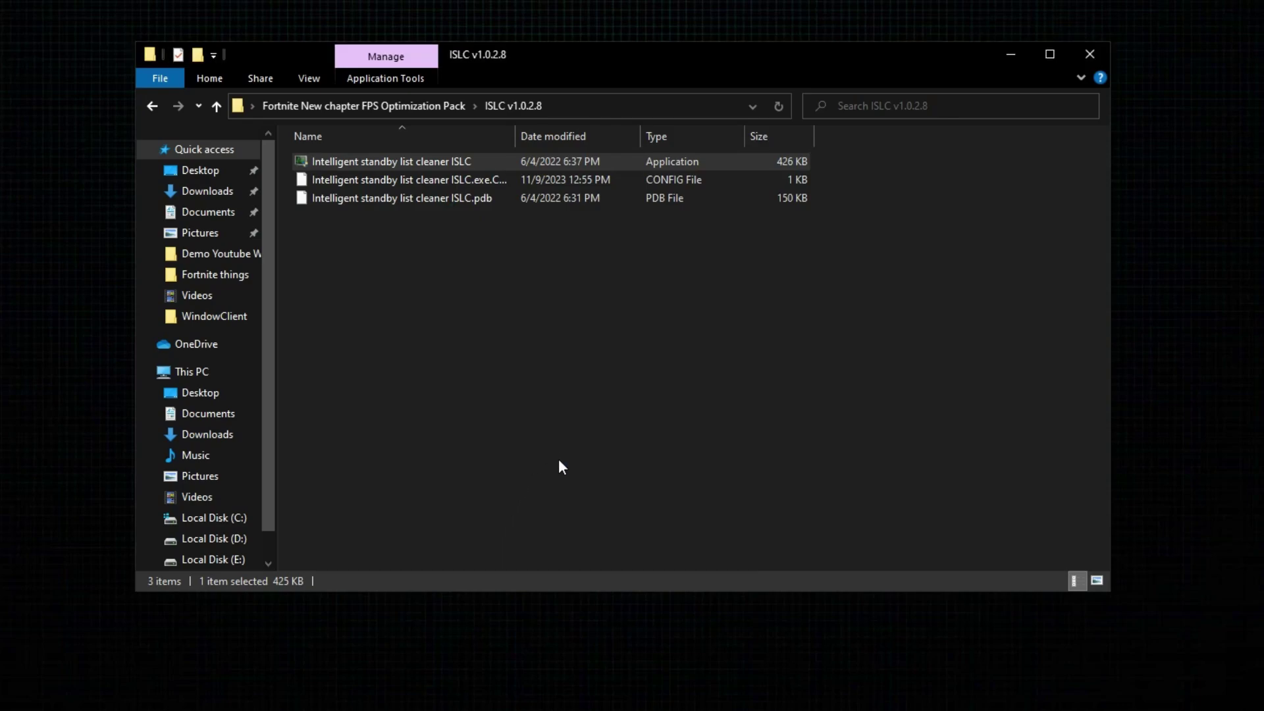
pyautogui.moveTo(268, 3); pyautogui.dragTo(729, 169)
# Set the purge conditions to list size 1024 MB and free memory below 8000 MB, and enable starting minimized with auto-start monitoring.
pyautogui.click(486, 342)
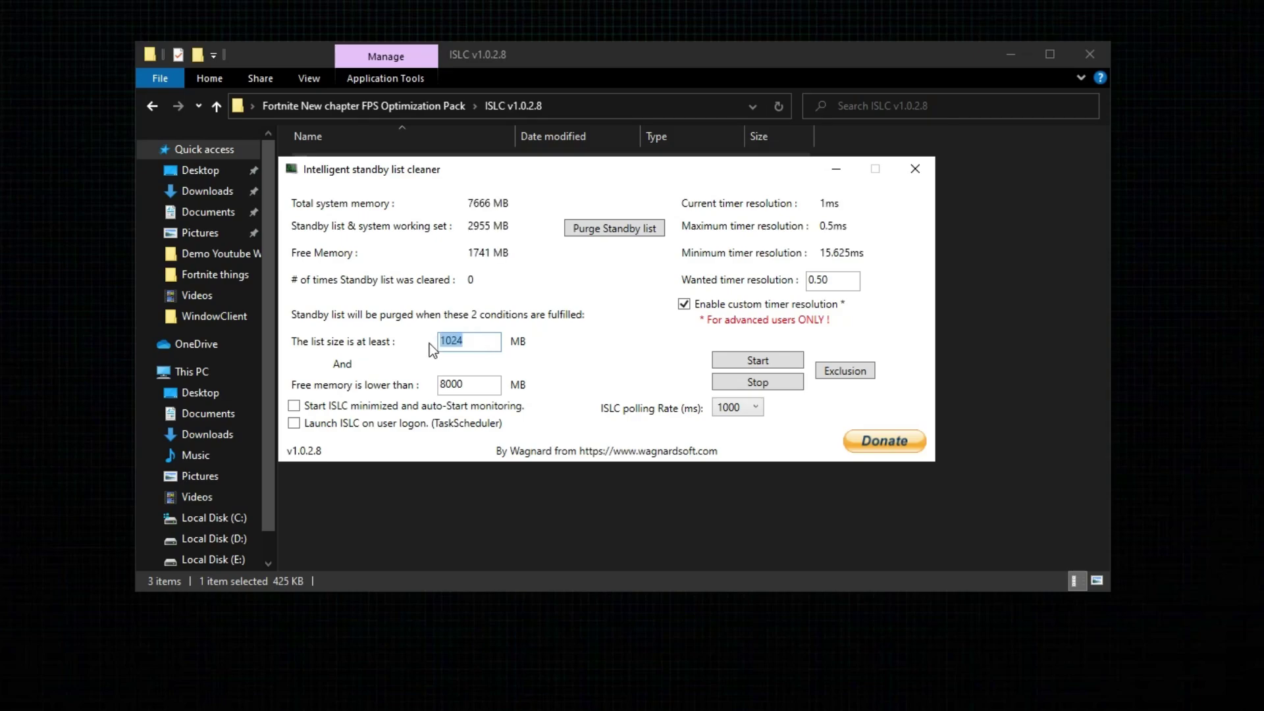
pyautogui.write('24')
pyautogui.press('Tab')
pyautogui.write('8')
pyautogui.click(302, 406)
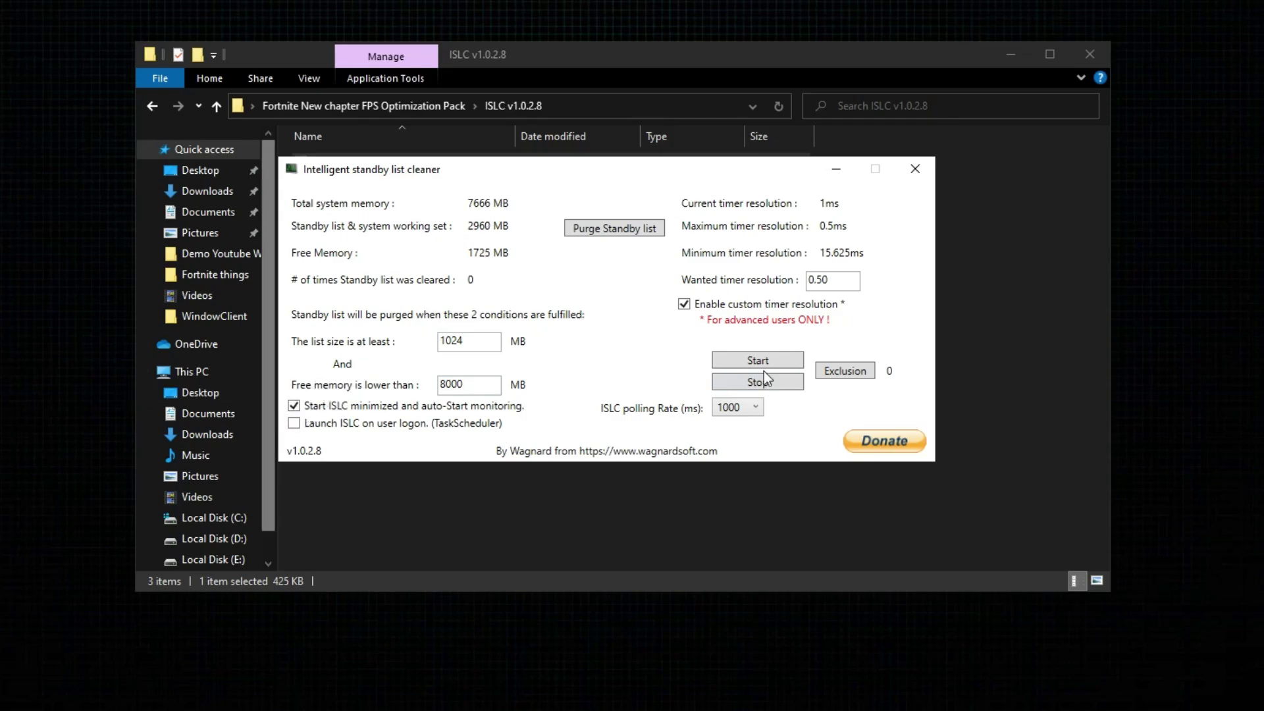
# Start standby list monitoring with the wanted timer resolution at 0.50 and close the cleaner window.
pyautogui.doubleClick(828, 279)
pyautogui.click(755, 364)
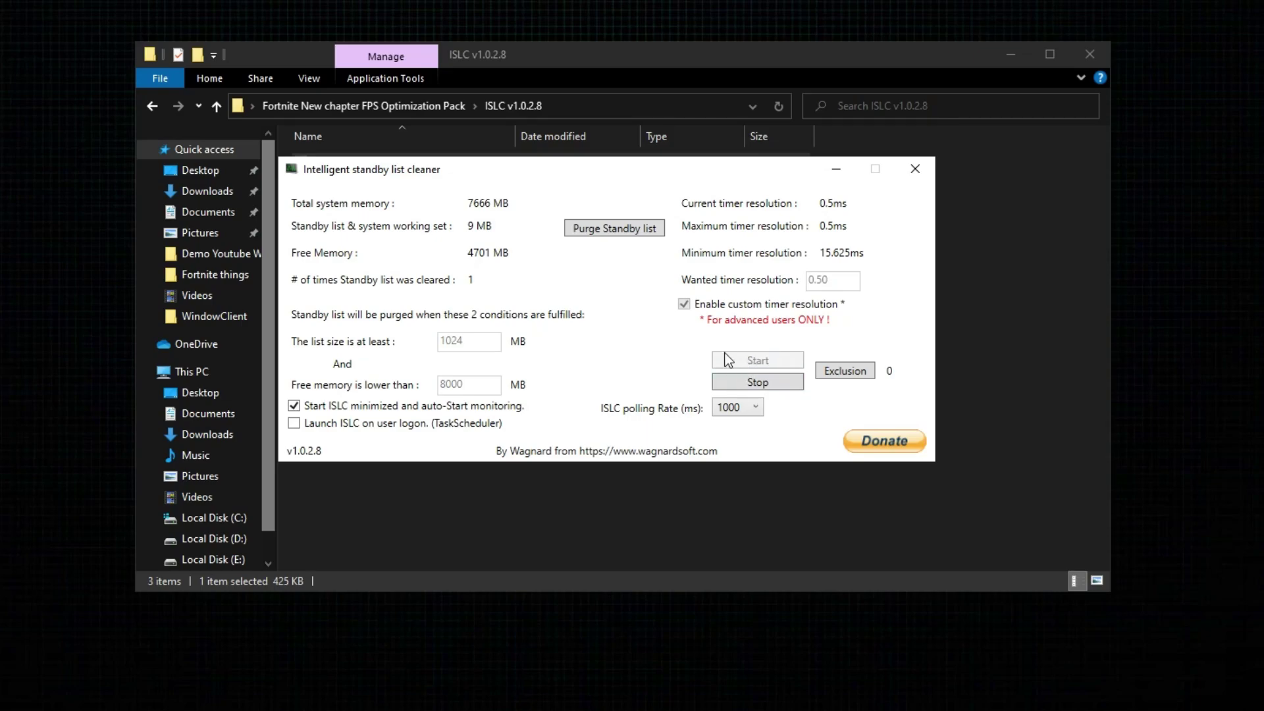
pyautogui.click(922, 175)
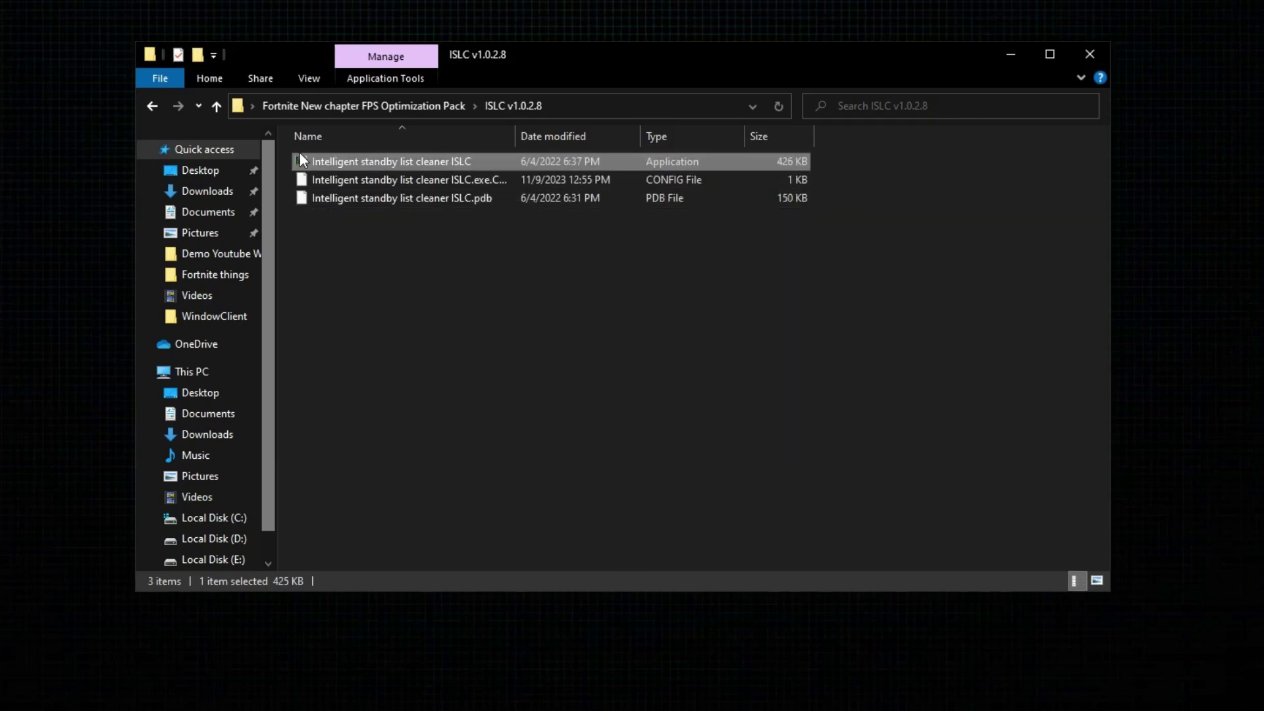
# Run parkcontrolsetup64 as administrator from the pack's Max Power Plan folder and accept English as the installer language.
pyautogui.click(150, 100)
pyautogui.click(353, 183)
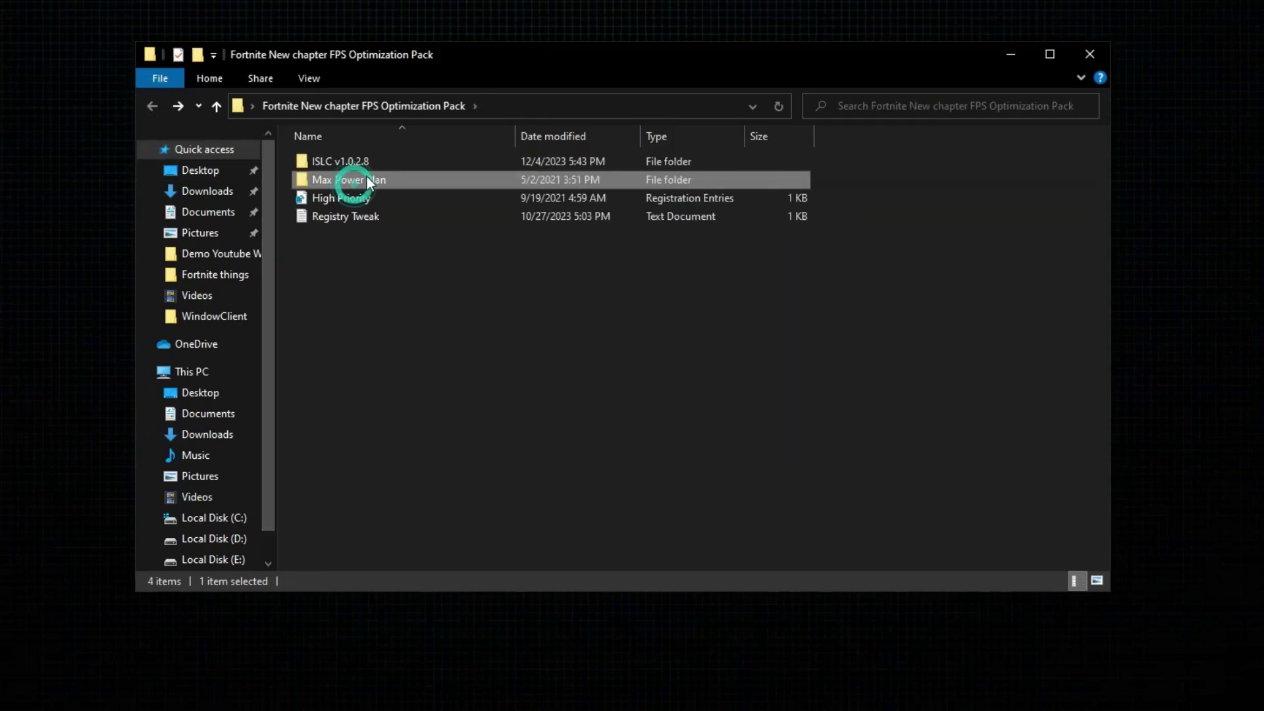
pyautogui.rightClick(366, 177)
pyautogui.click(414, 188)
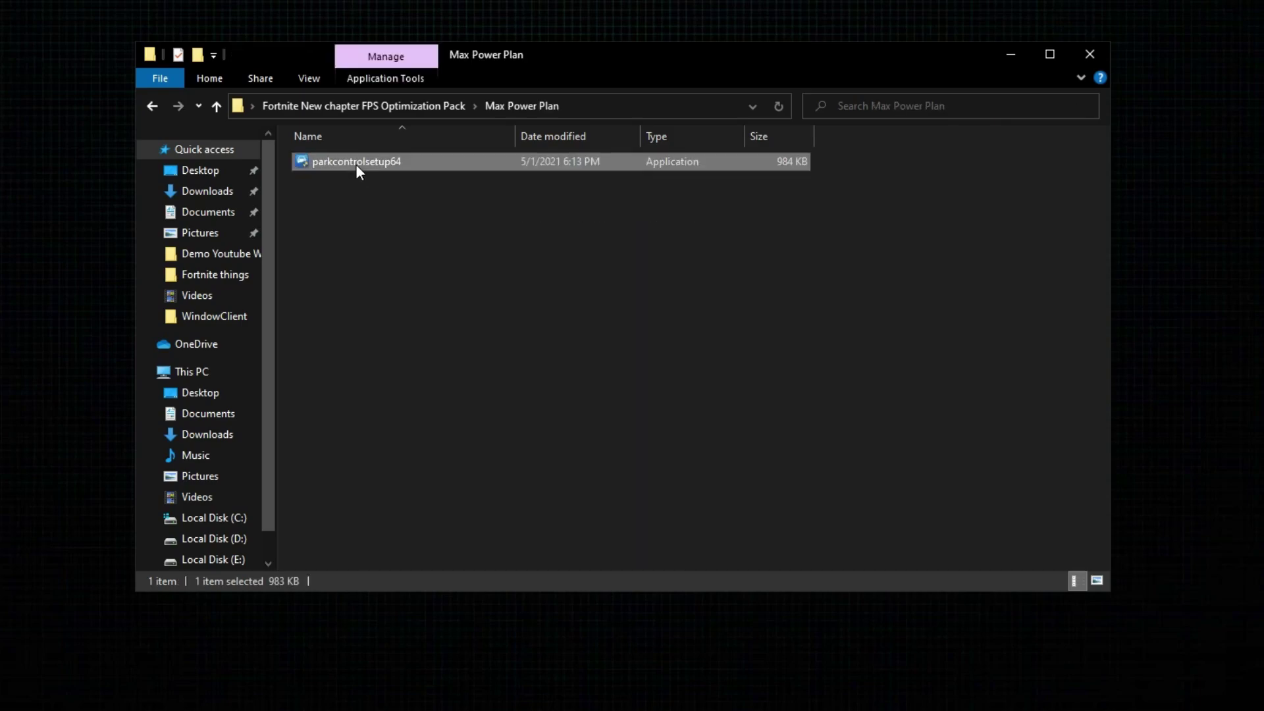
pyautogui.rightClick(363, 162)
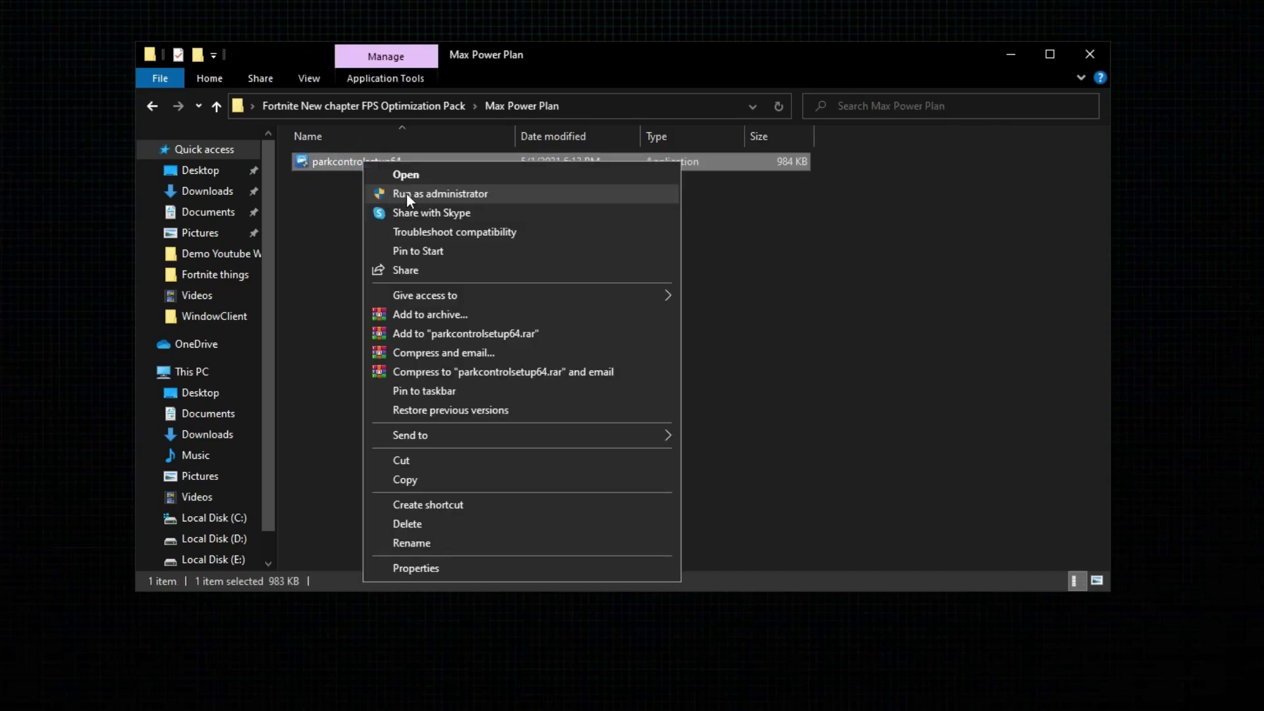
pyautogui.click(406, 192)
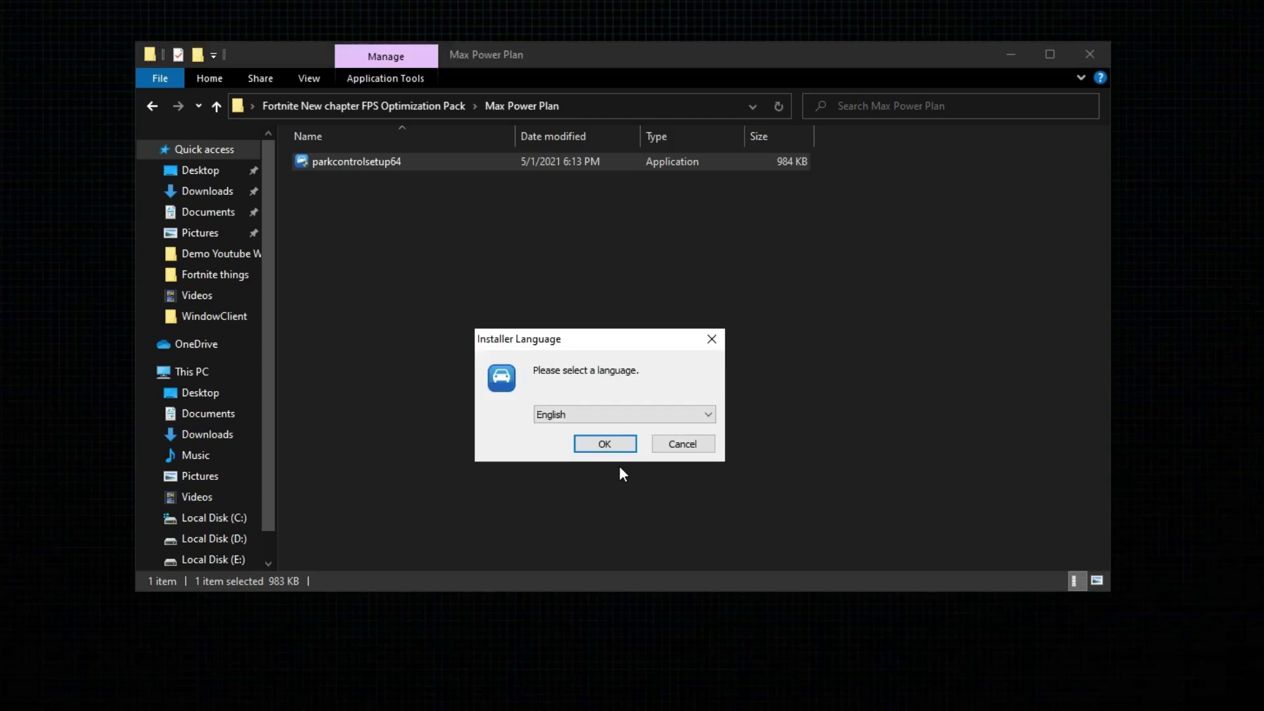
pyautogui.click(604, 444)
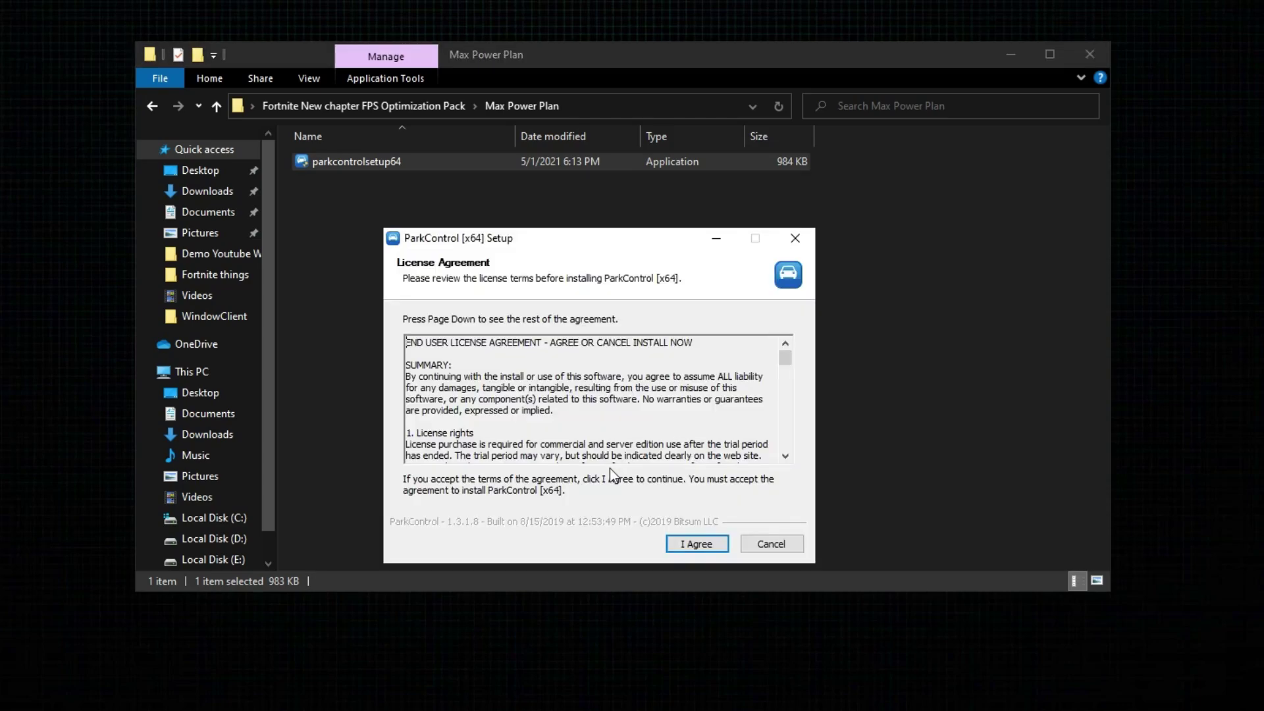
# Accept the ParkControl license, keep the default components, choose Local Disk (D:) as the destination folder and install it.
pyautogui.click(688, 544)
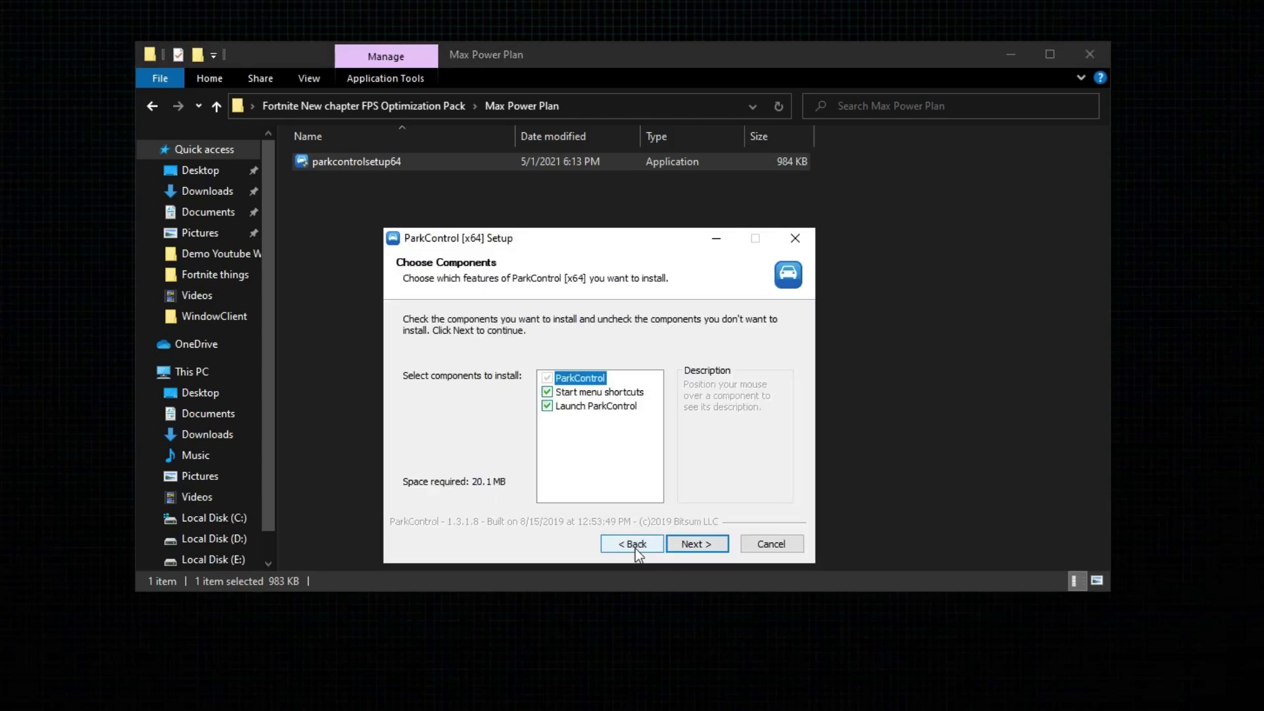
pyautogui.click(707, 544)
pyautogui.click(744, 442)
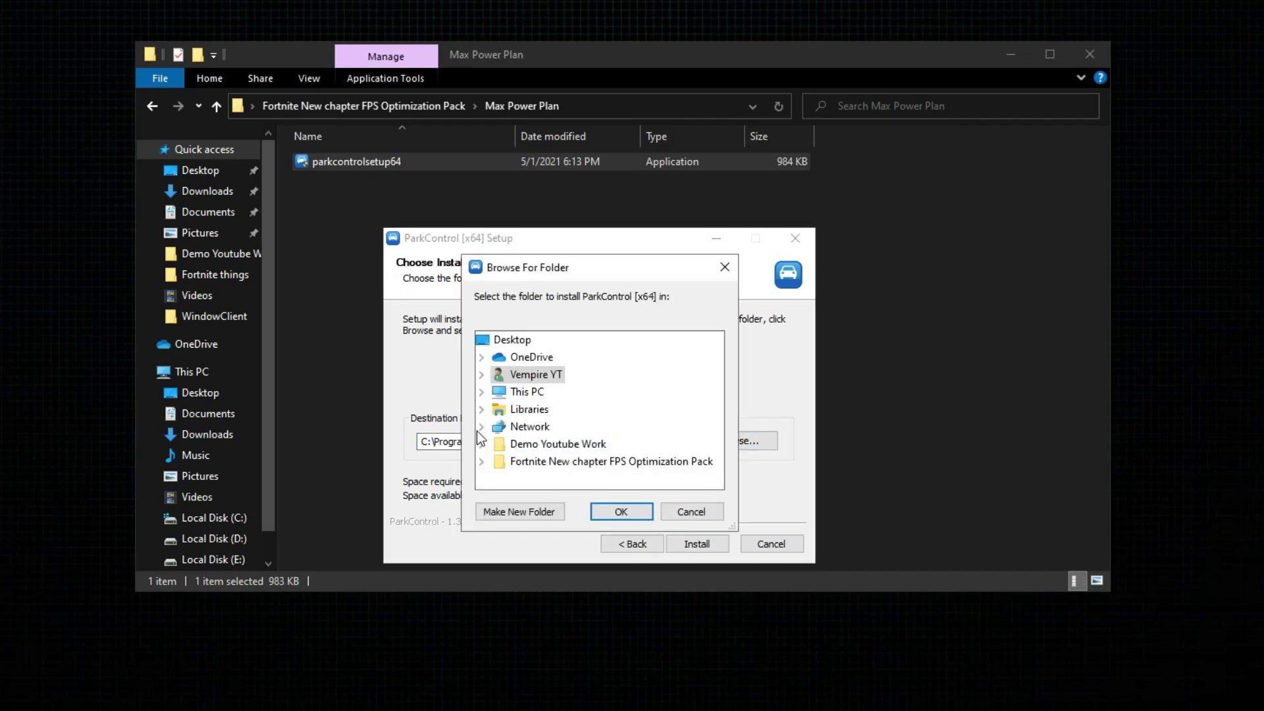
pyautogui.click(481, 393)
pyautogui.scroll(-4, 558, 427)
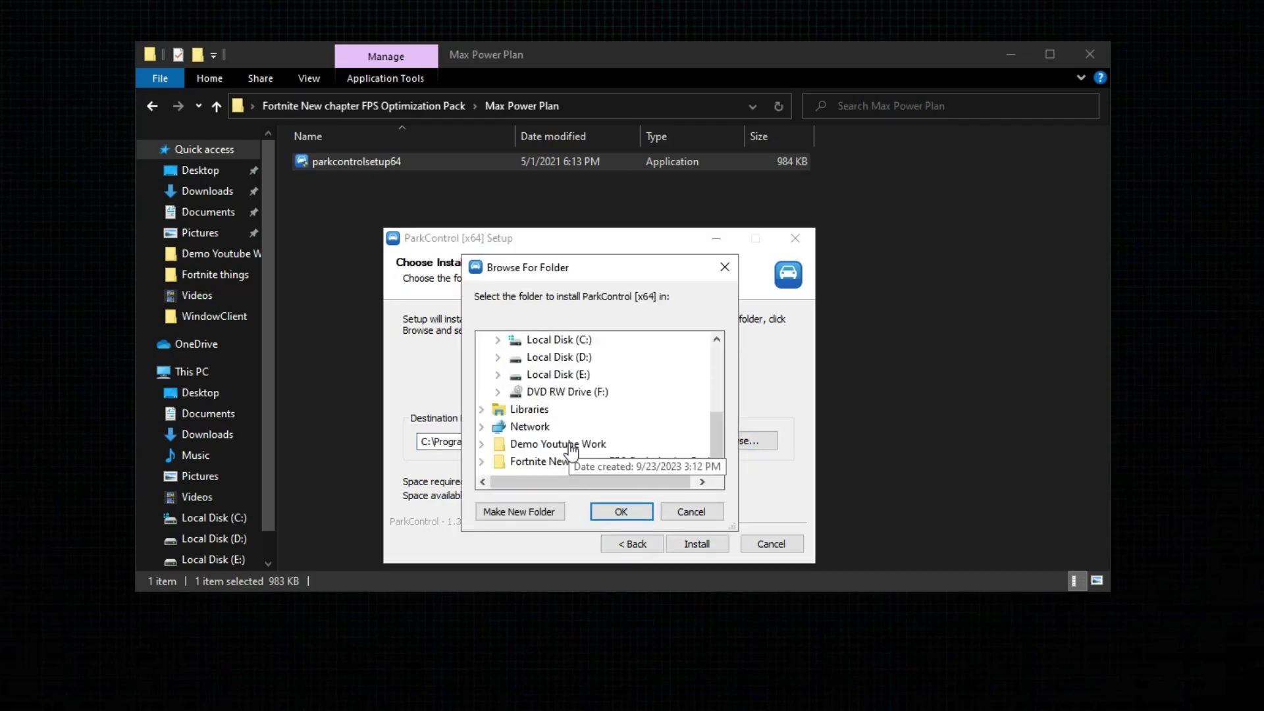
pyautogui.doubleClick(570, 358)
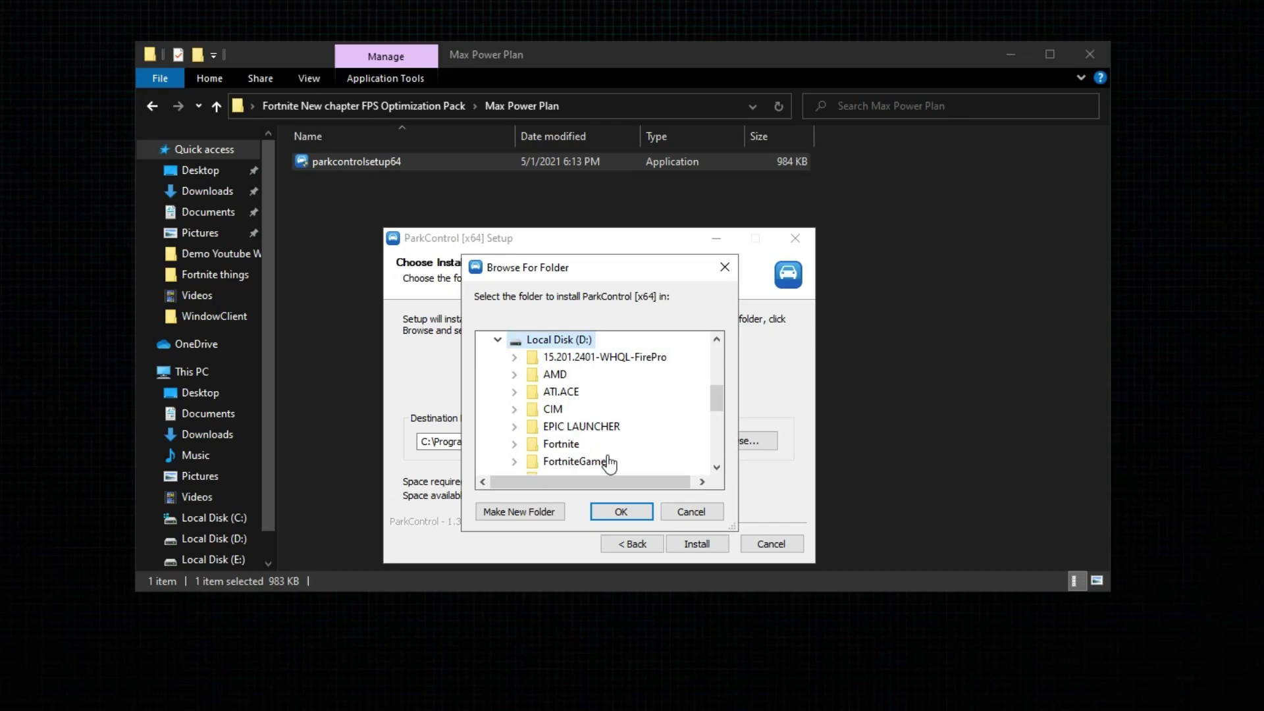
pyautogui.click(625, 513)
pyautogui.click(696, 544)
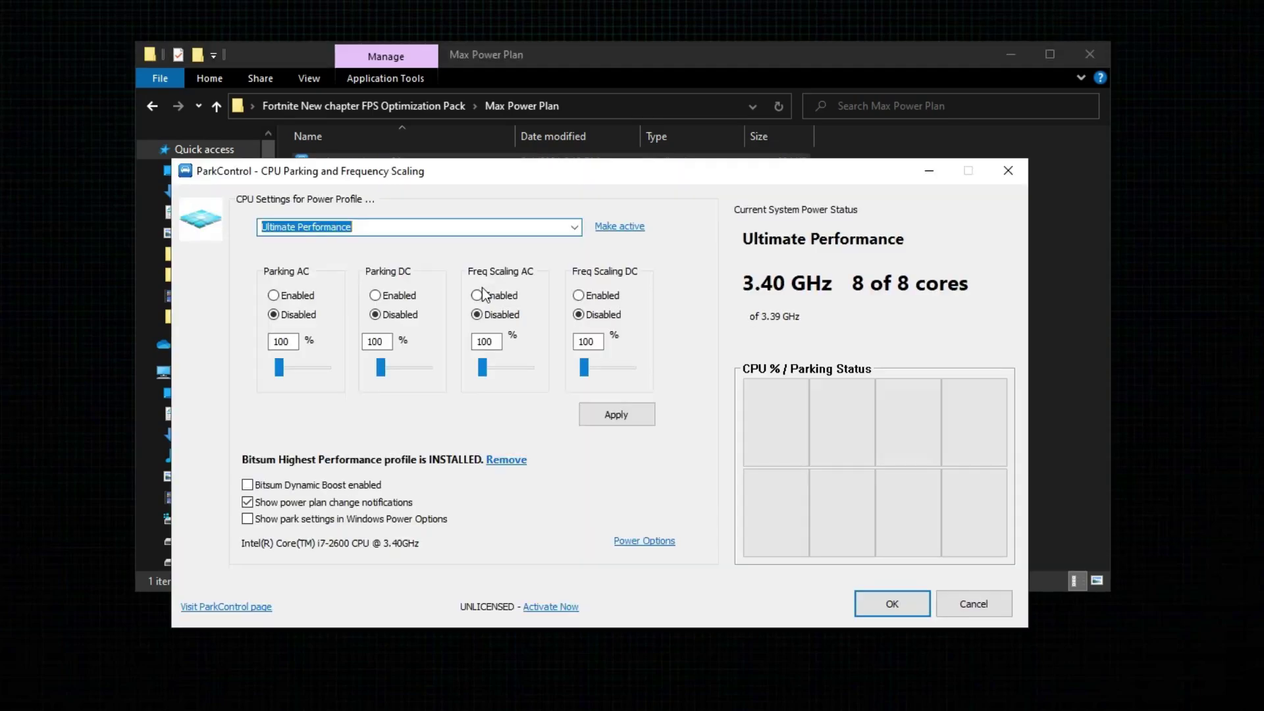
# Set frequency scaling to Disabled for both DC and AC in the Ultimate Performance profile.
pyautogui.click(587, 296)
pyautogui.click(586, 316)
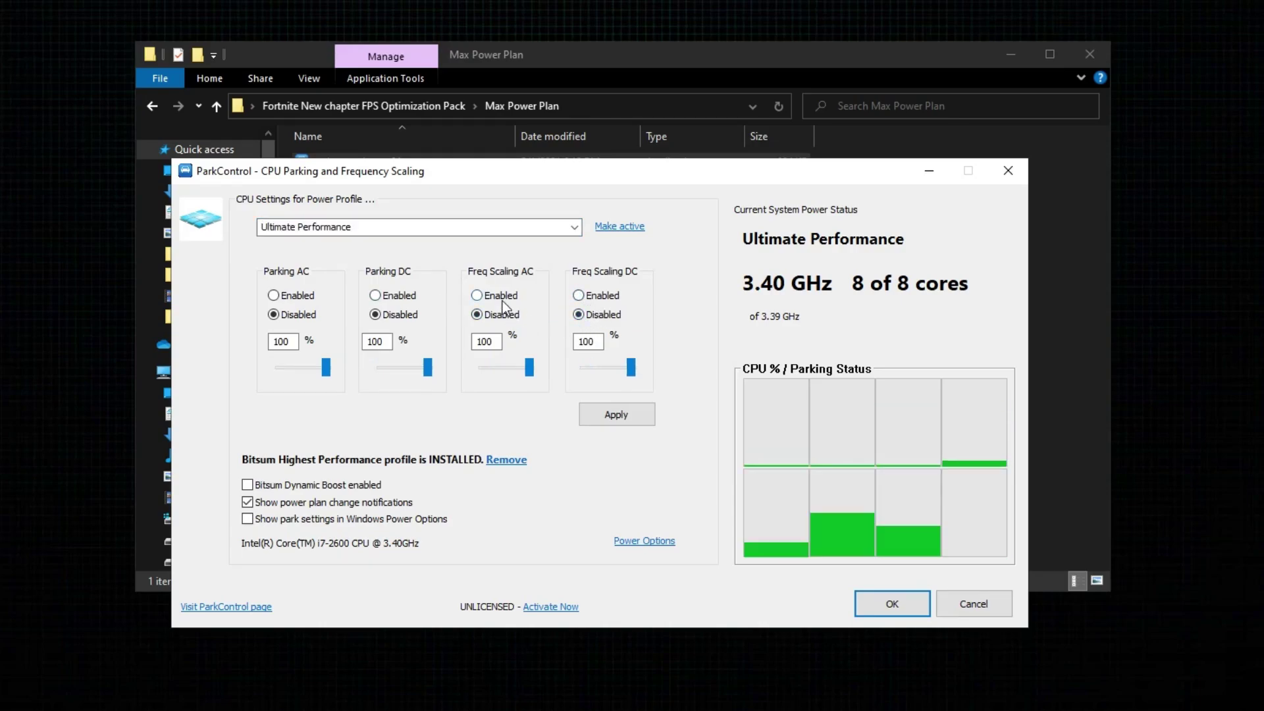
pyautogui.click(495, 297)
pyautogui.click(485, 316)
# Reselect the Ultimate Performance power profile discarding pending edits, make it active, and apply it before closing ParkControl.
pyautogui.click(368, 226)
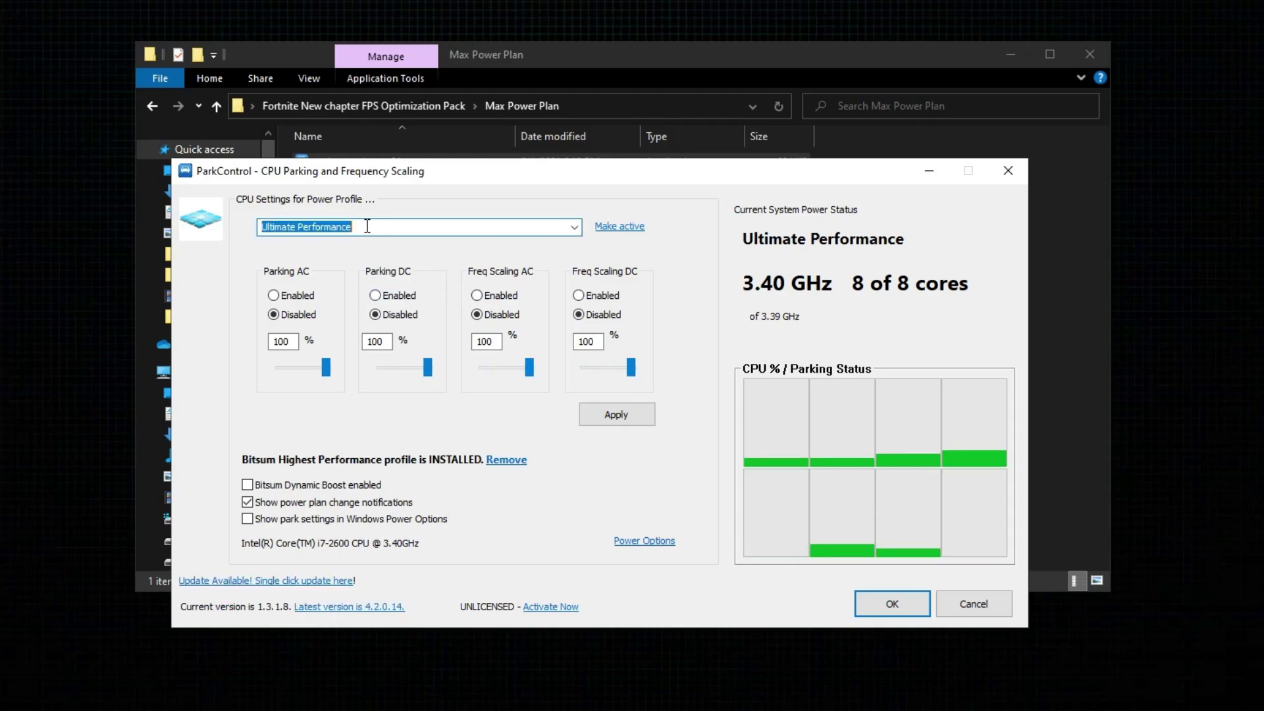
pyautogui.click(575, 228)
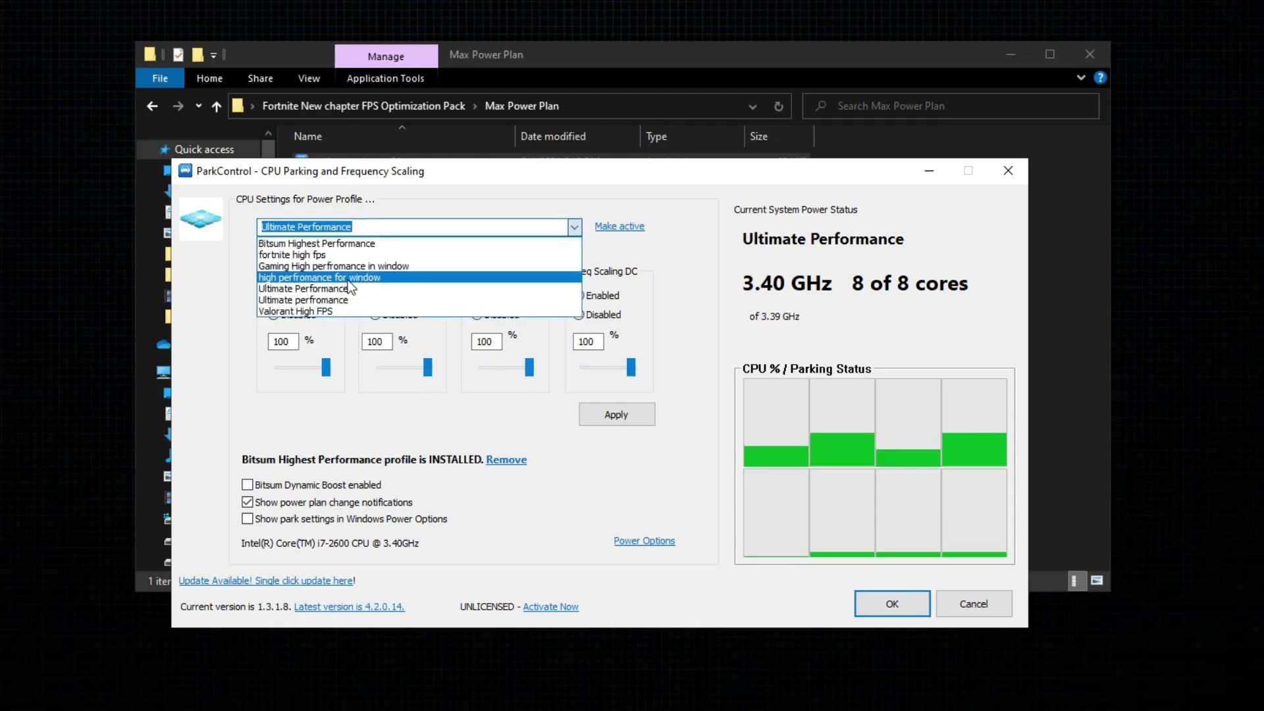
pyautogui.click(310, 289)
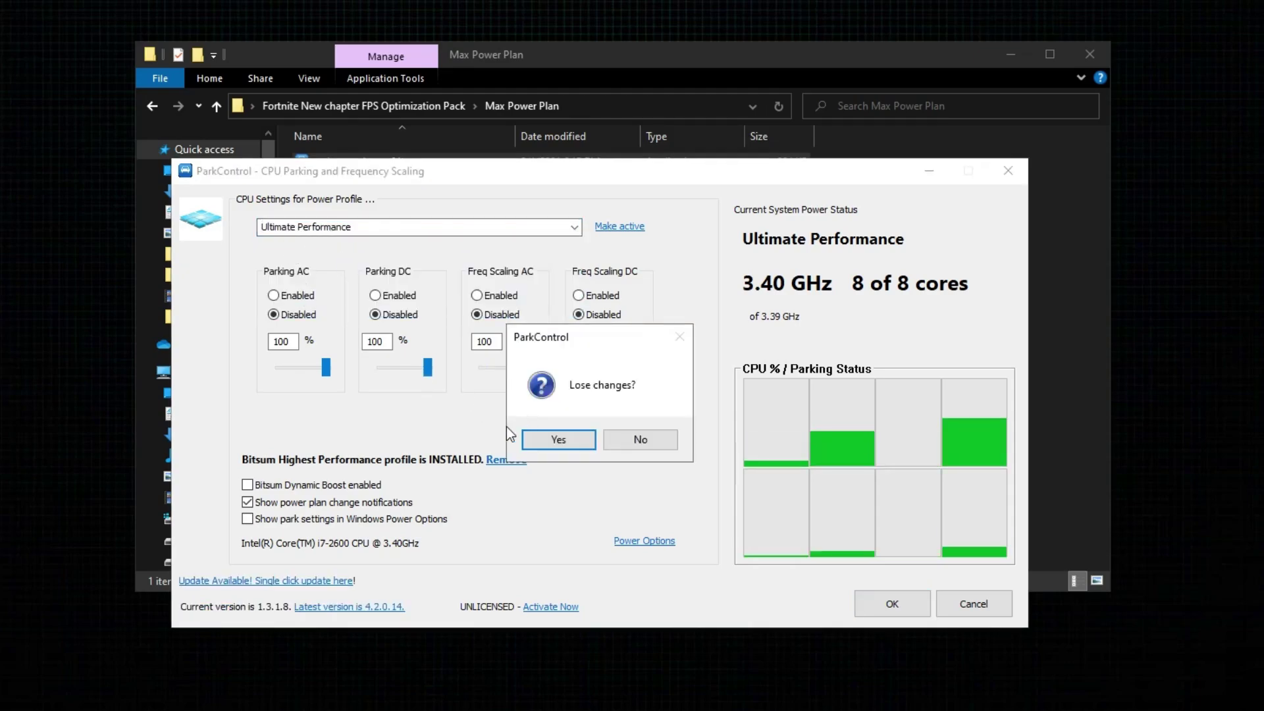
pyautogui.click(553, 441)
pyautogui.click(618, 227)
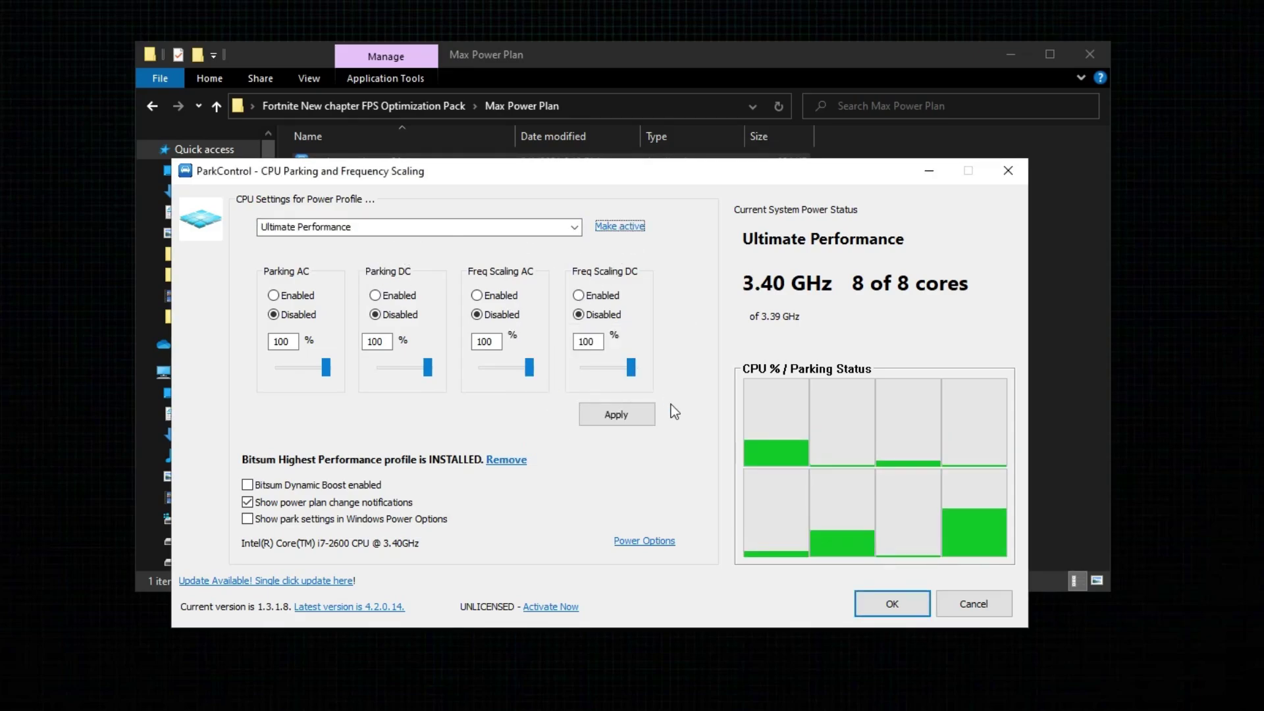
pyautogui.click(624, 419)
pyautogui.click(669, 434)
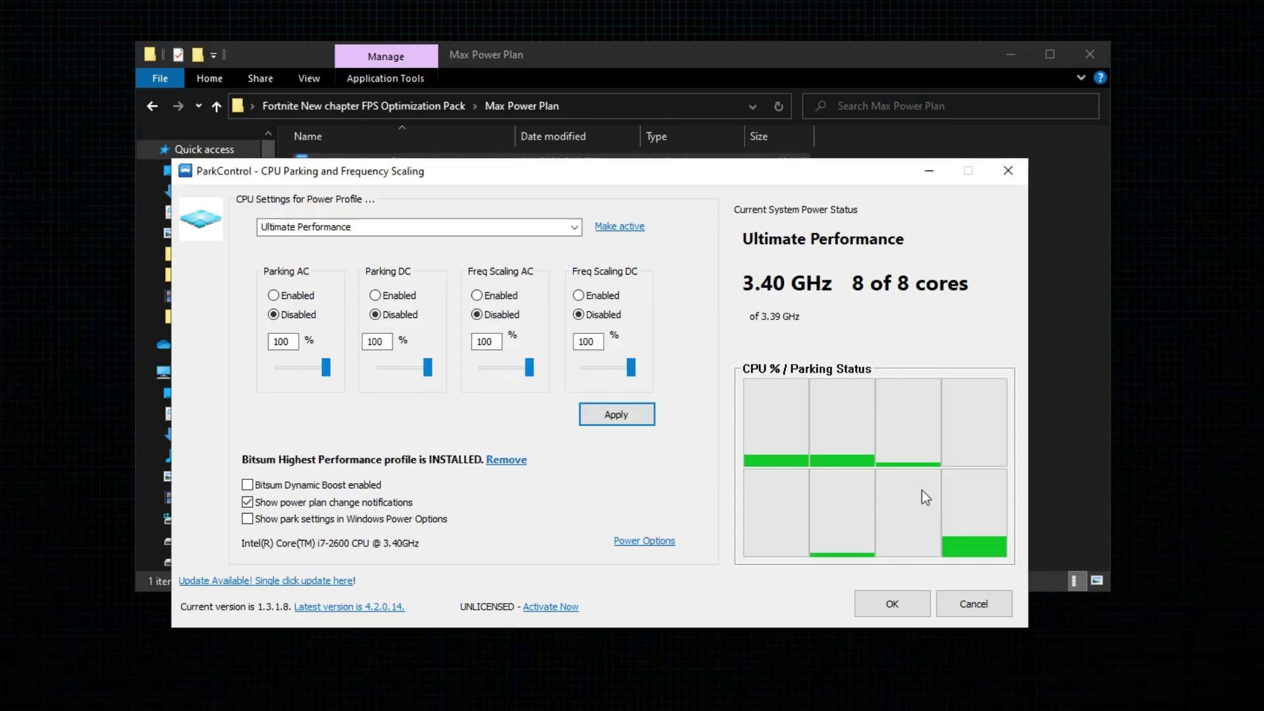
pyautogui.click(901, 604)
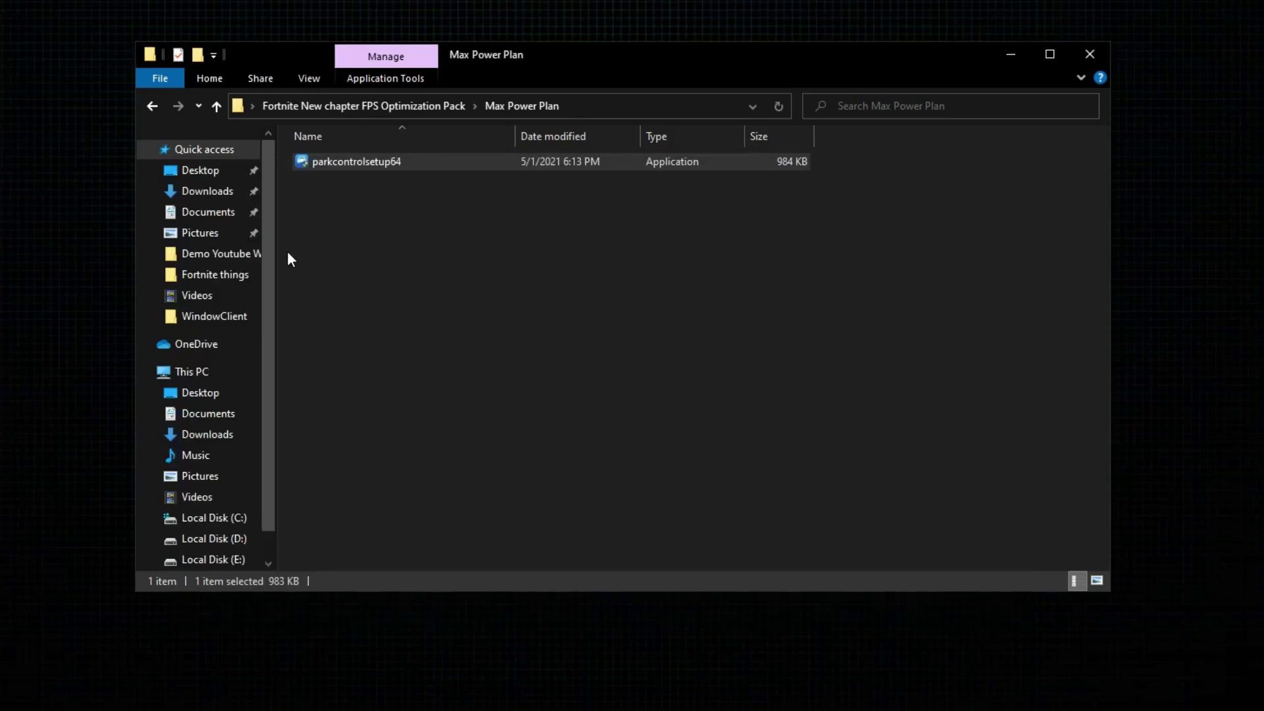
# Merge the High Priority registration file from the optimization pack folder into the registry and accept the confirmations.
pyautogui.click(153, 107)
pyautogui.click(357, 203)
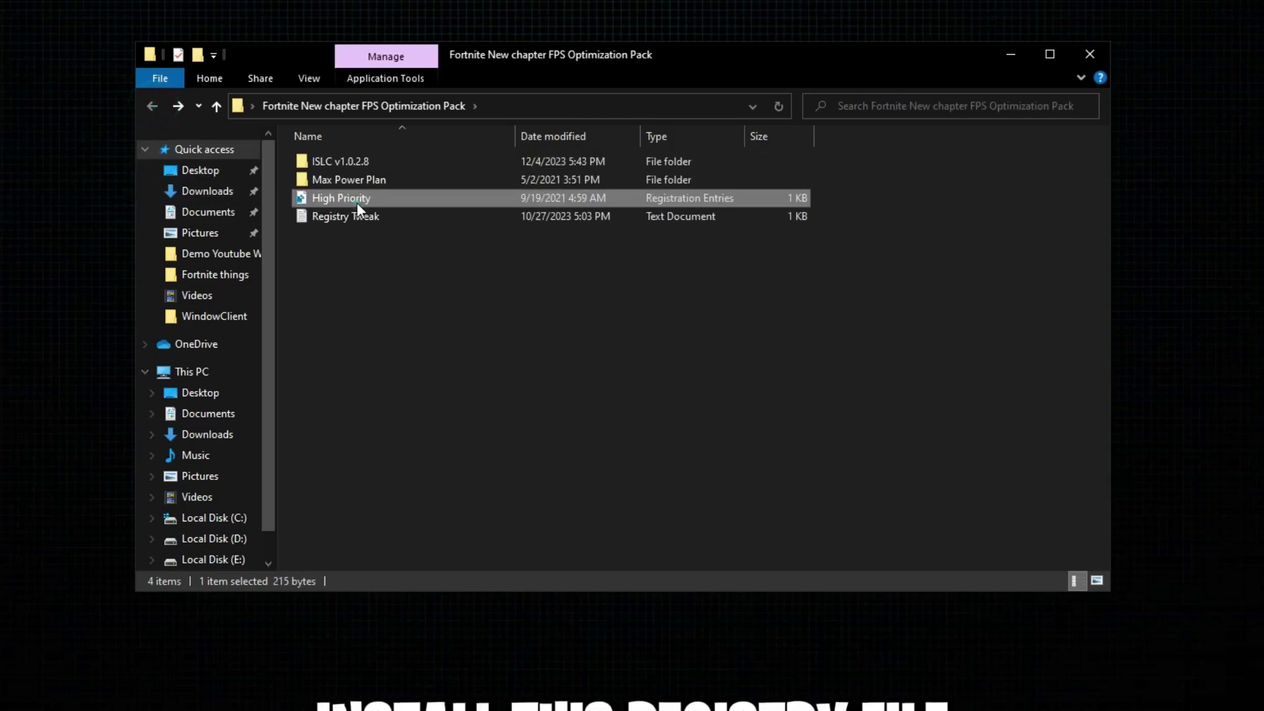
pyautogui.rightClick(346, 199)
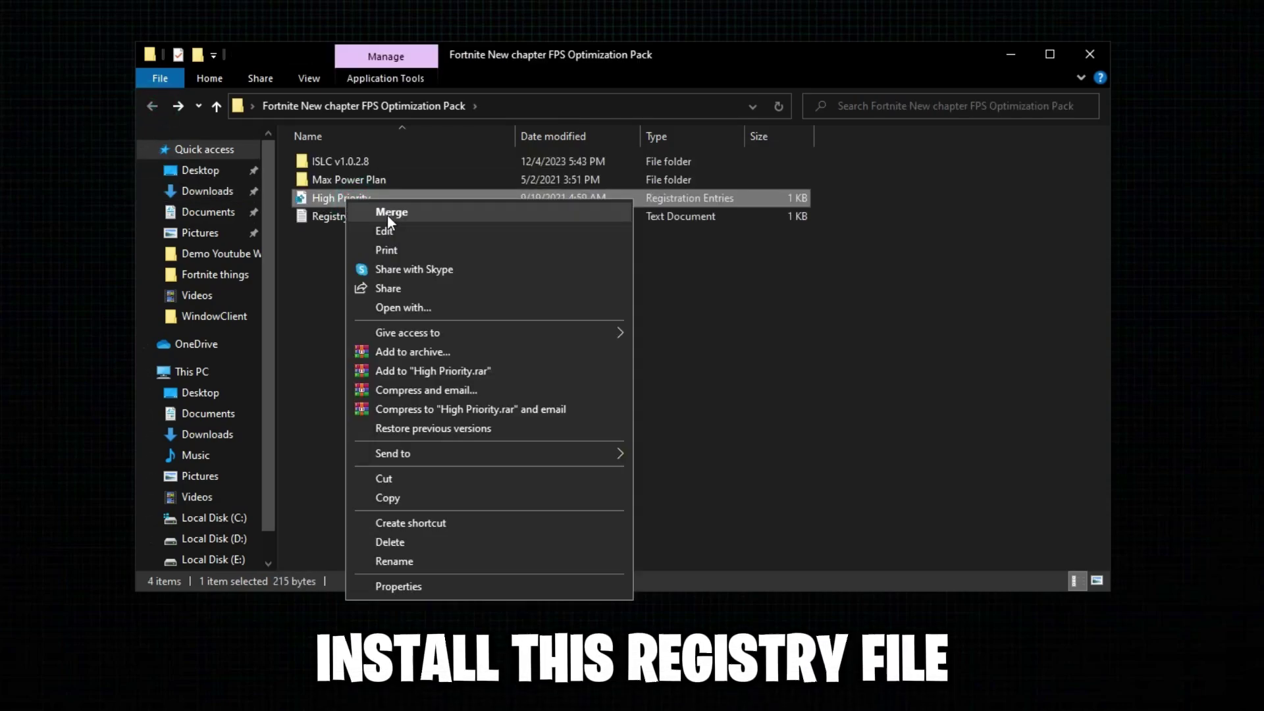
pyautogui.click(390, 214)
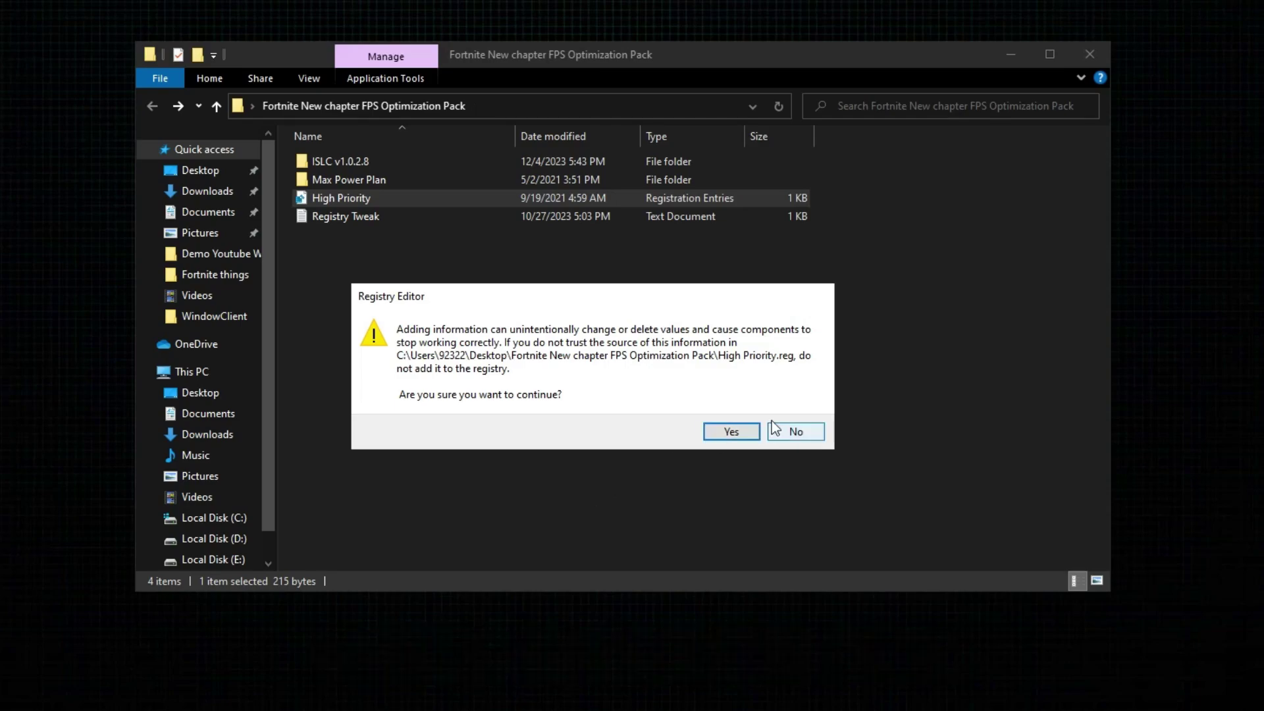
pyautogui.click(729, 431)
pyautogui.click(794, 406)
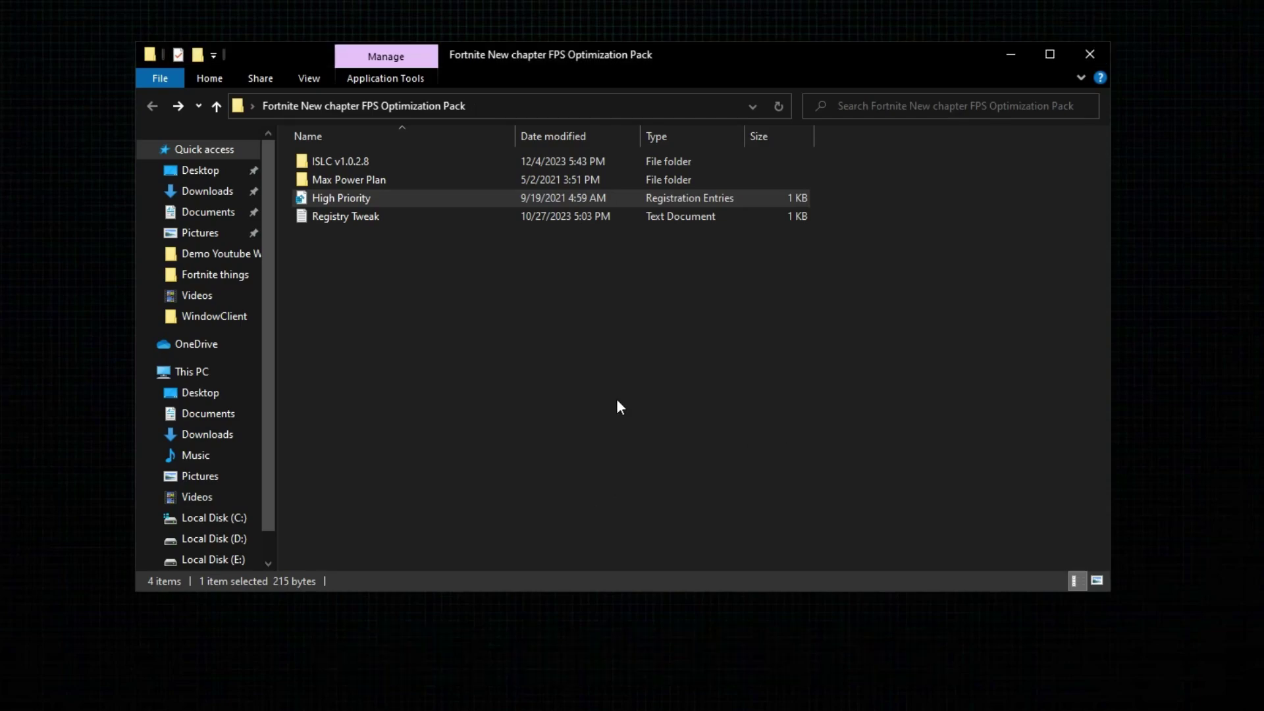
pyautogui.doubleClick(374, 180)
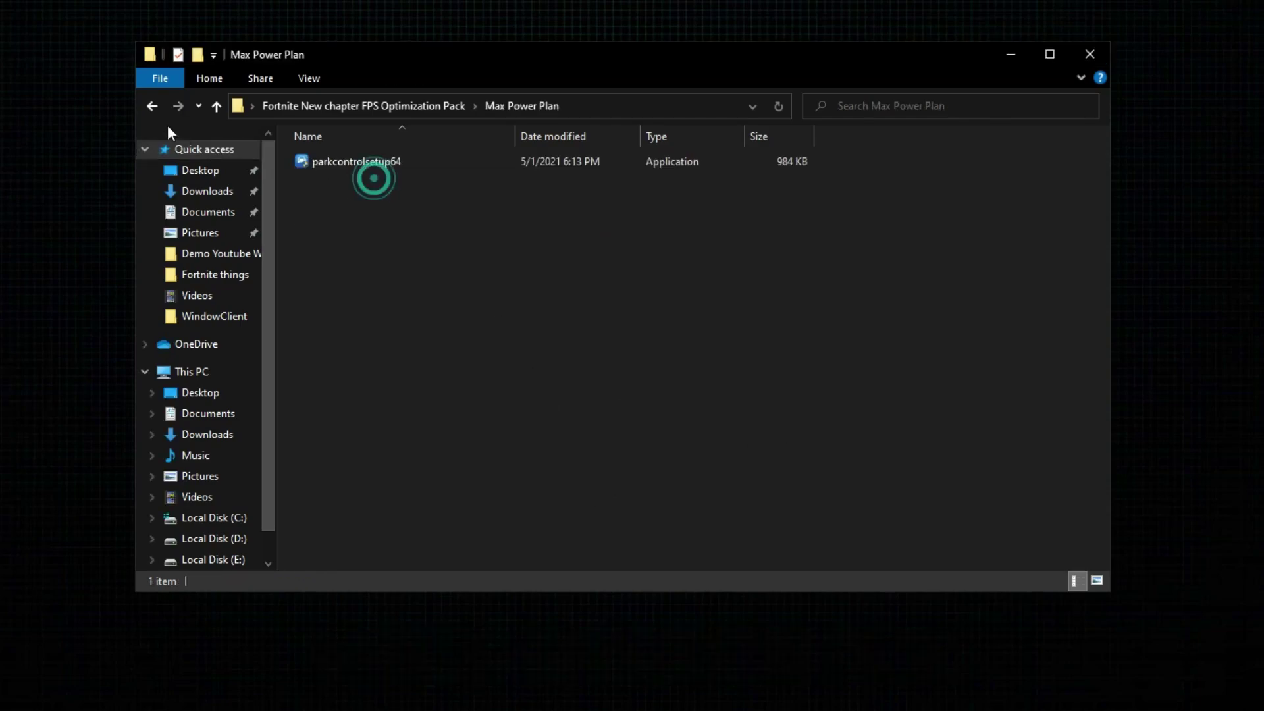
pyautogui.click(151, 107)
# Copy the full registry path from the pack's Registry Tweak text file, and close the file and the folder window.
pyautogui.click(378, 219)
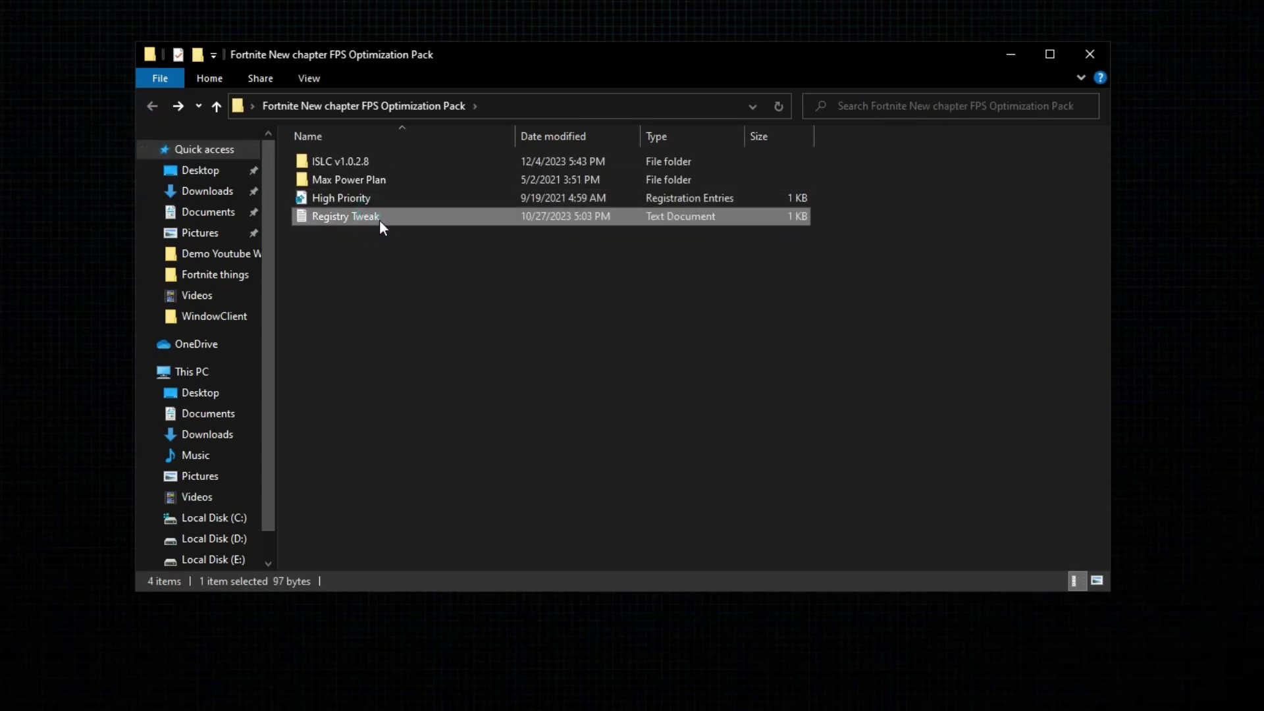
pyautogui.rightClick(379, 219)
pyautogui.click(423, 234)
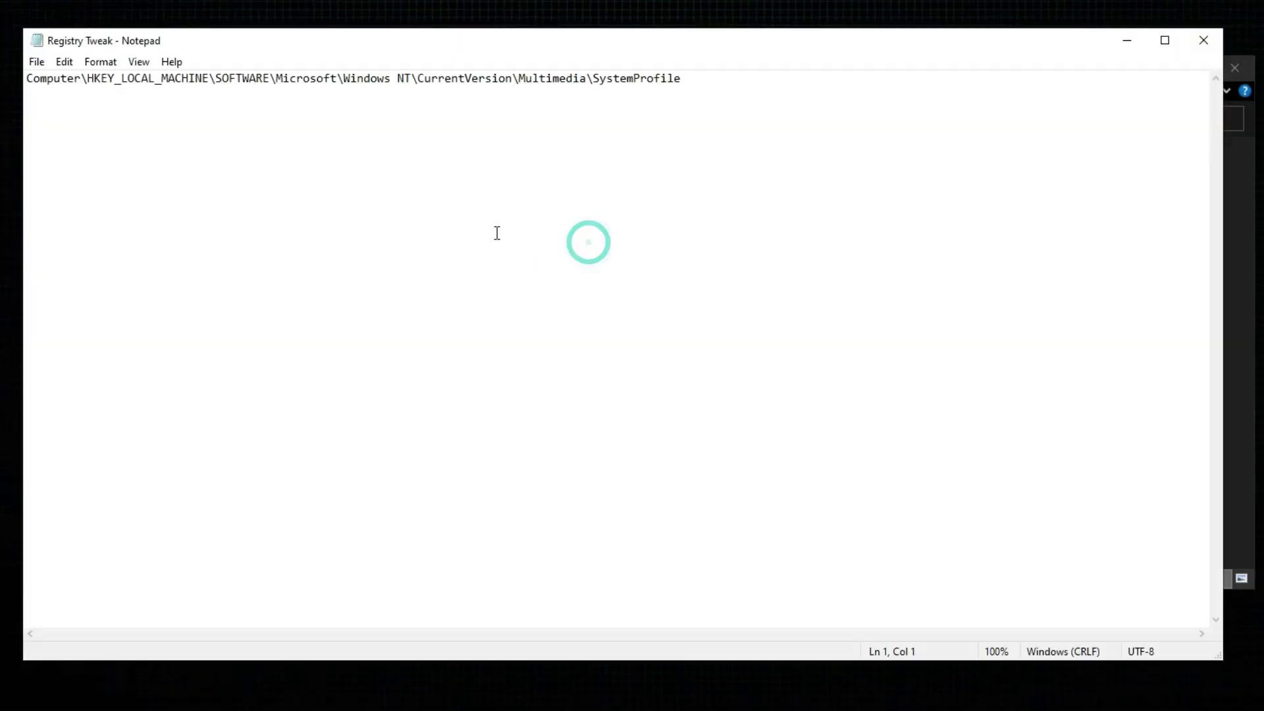
pyautogui.moveTo(720, 75); pyautogui.dragTo(19, 57)
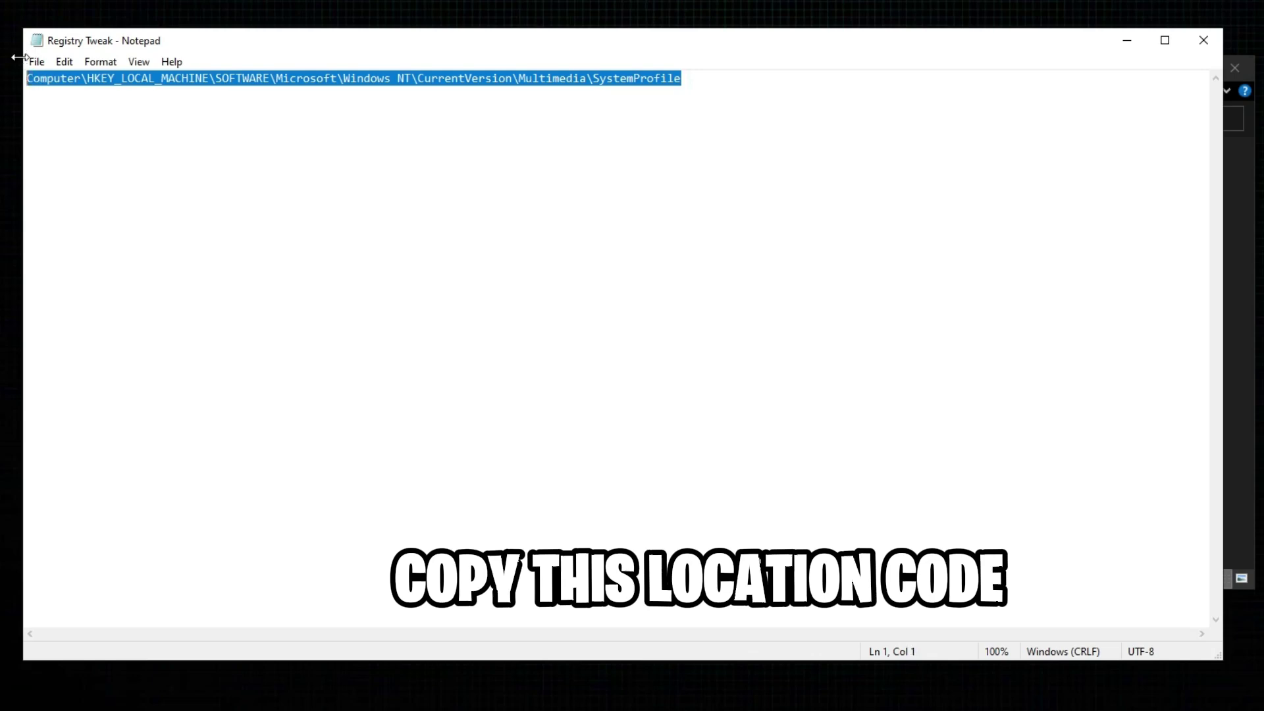
pyautogui.rightClick(68, 82)
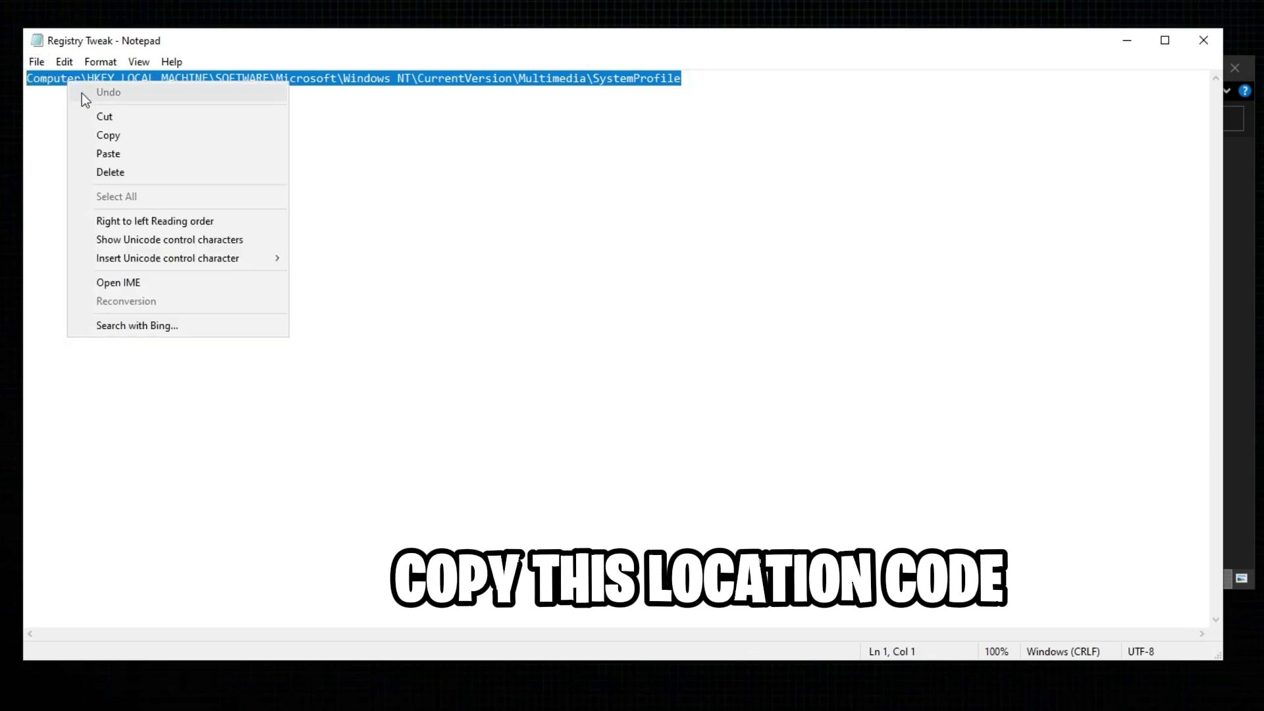
pyautogui.click(106, 136)
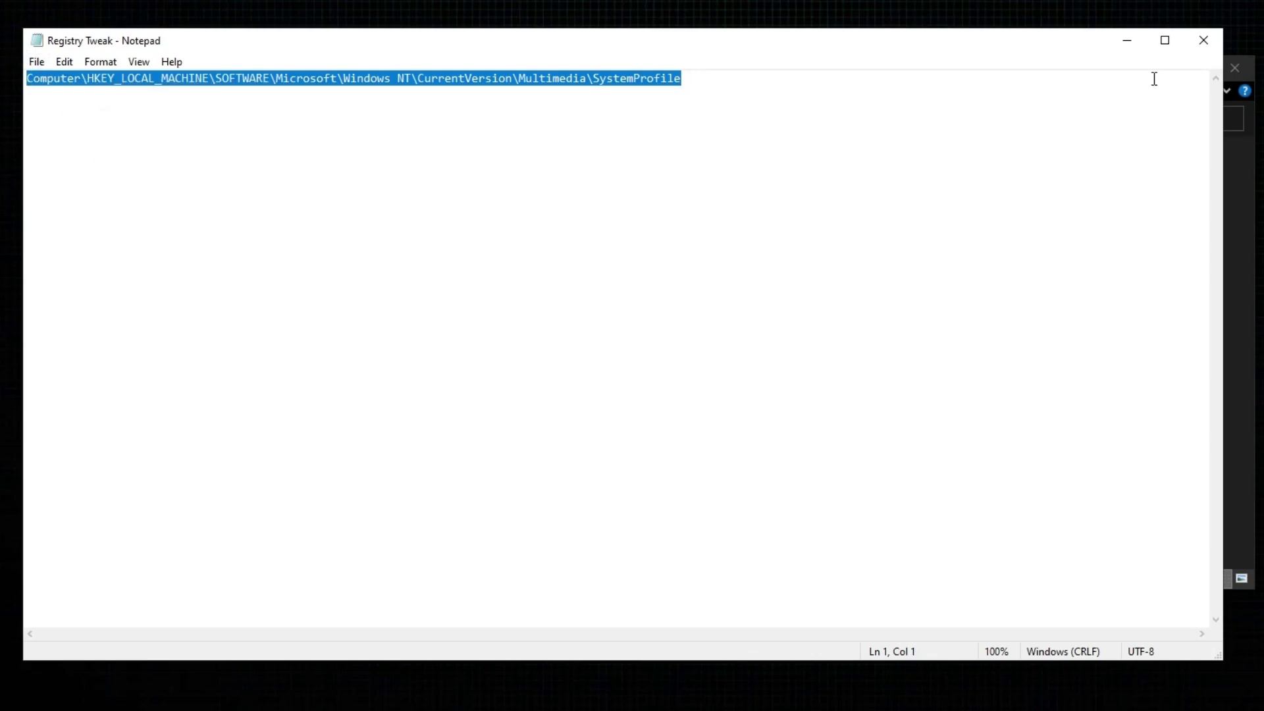
pyautogui.click(1203, 46)
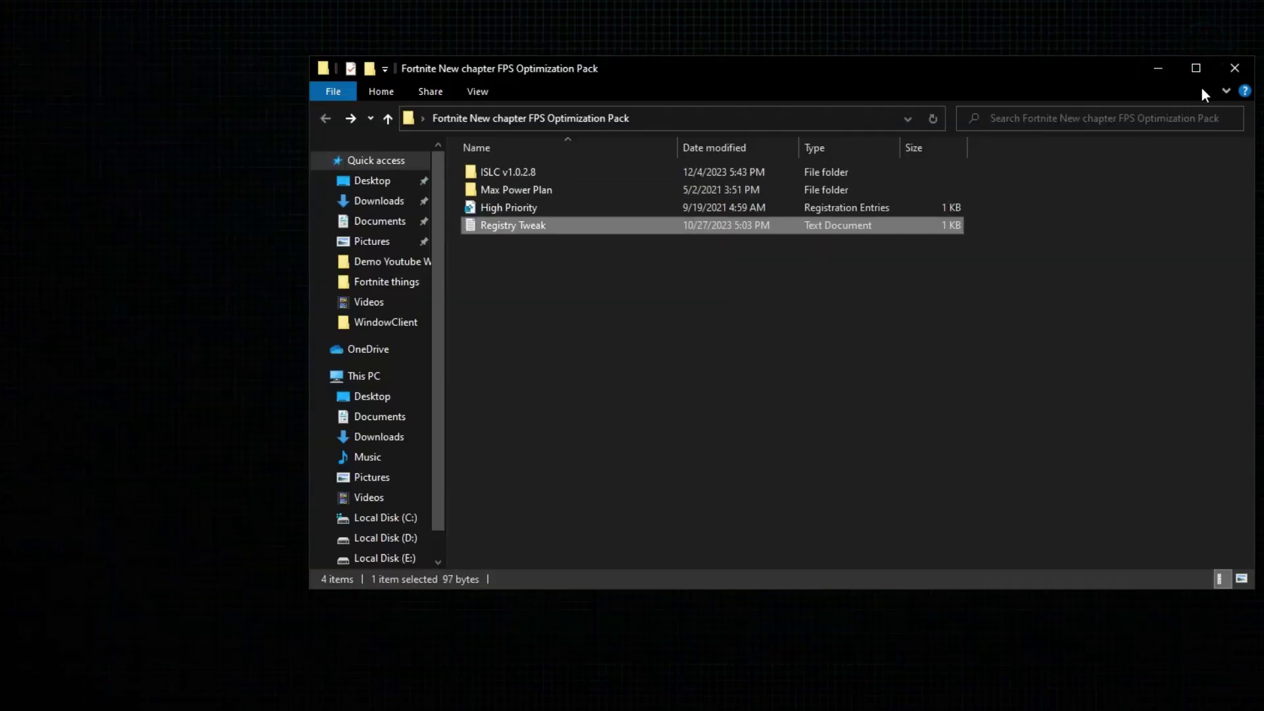
pyautogui.click(1234, 68)
# Search Windows for Registry Editor and run it as administrator.
pyautogui.click(119, 693)
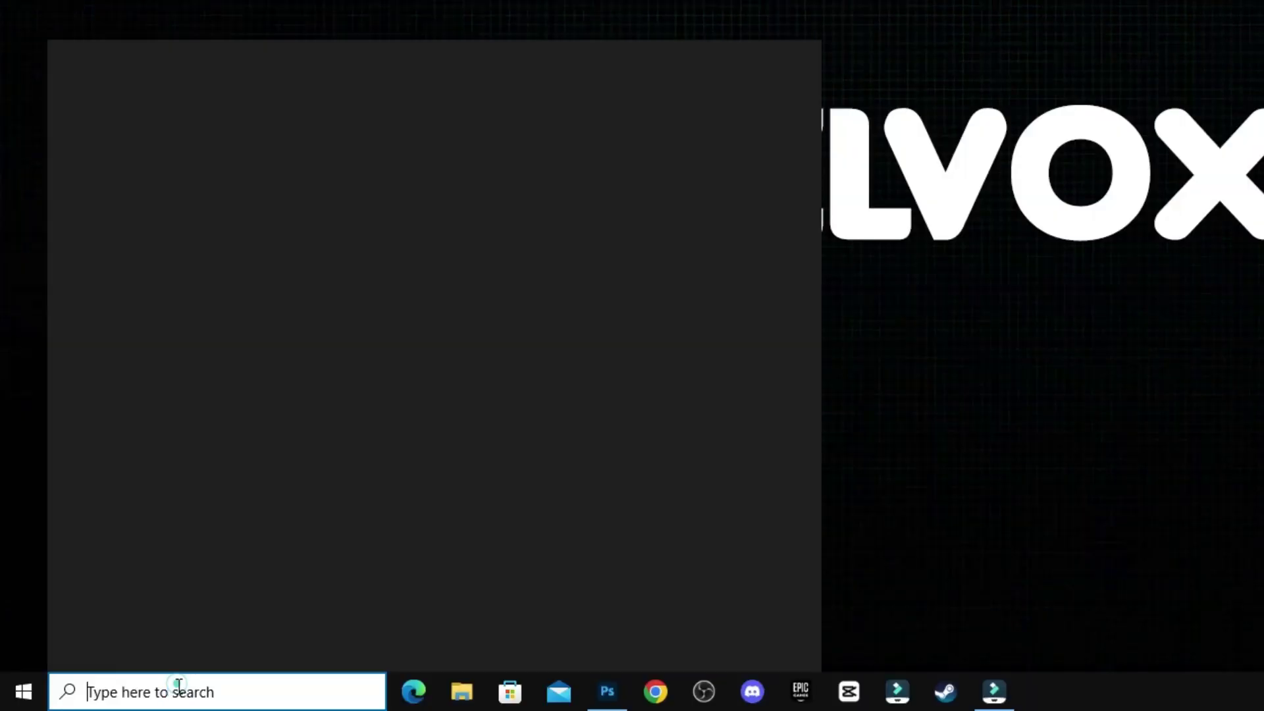
pyautogui.write('r')
pyautogui.press('BackSpace')
pyautogui.write('r')
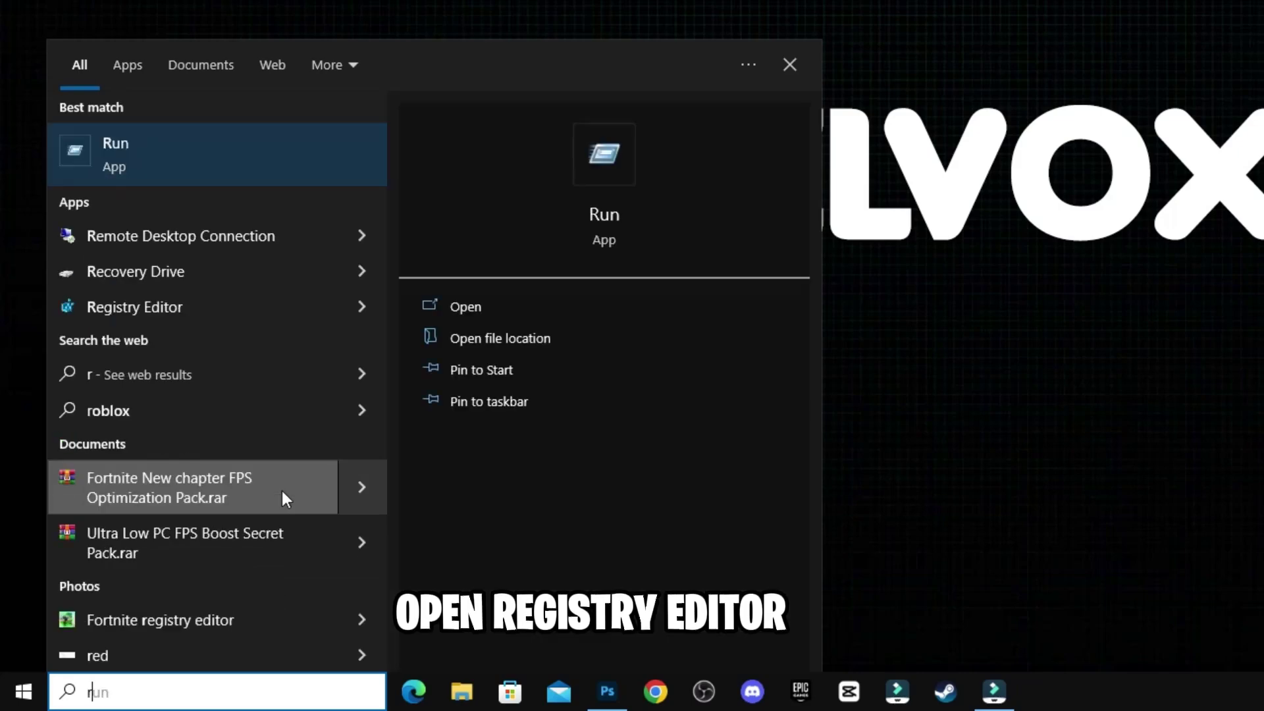
pyautogui.write('e')
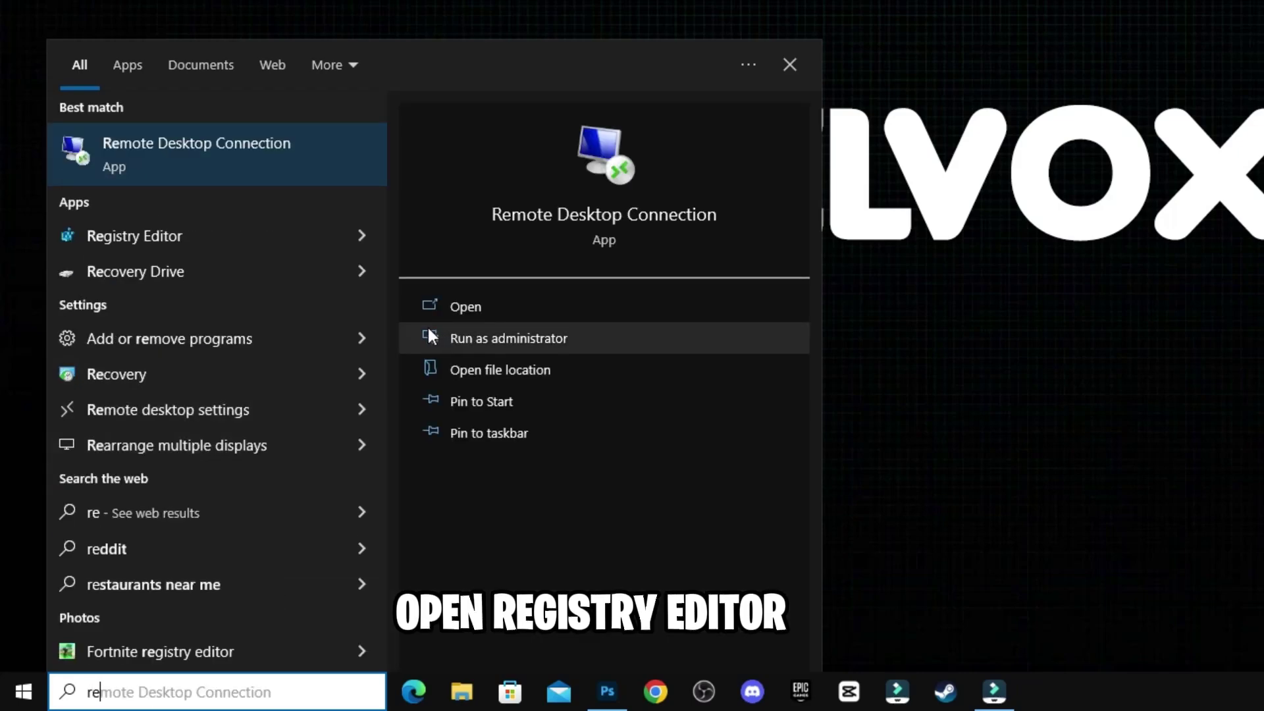
pyautogui.write('g')
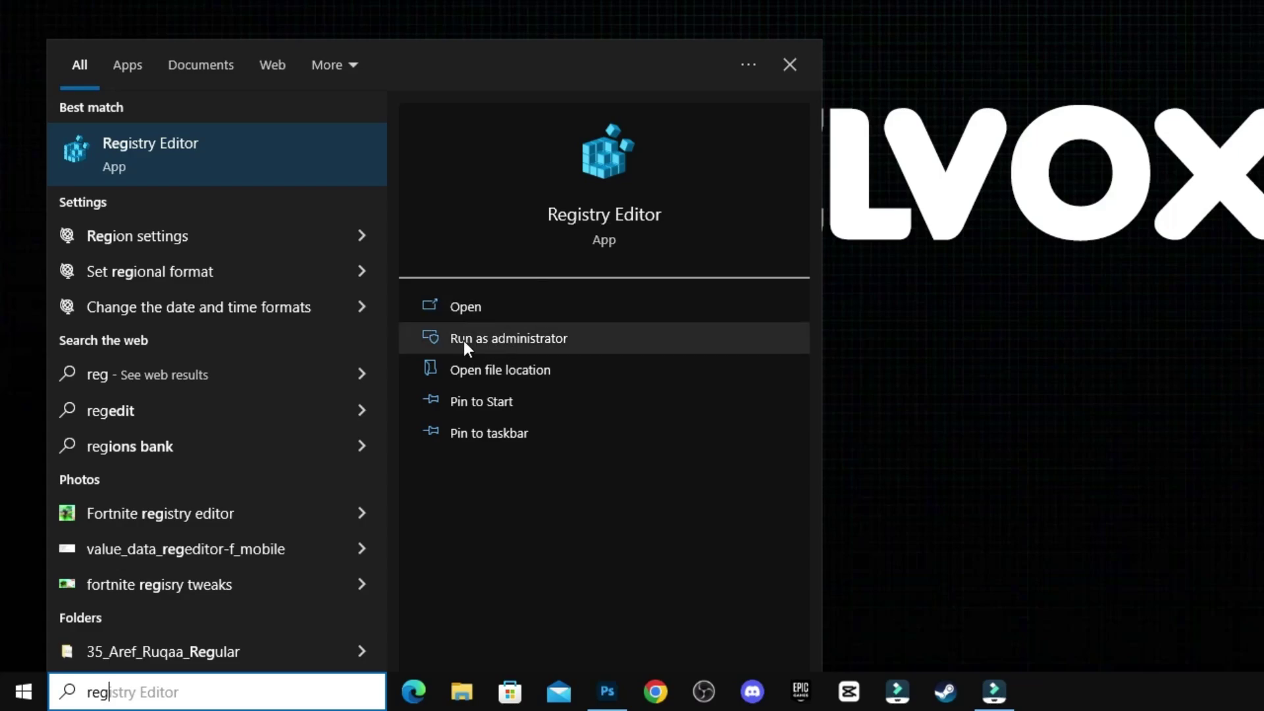
pyautogui.click(485, 349)
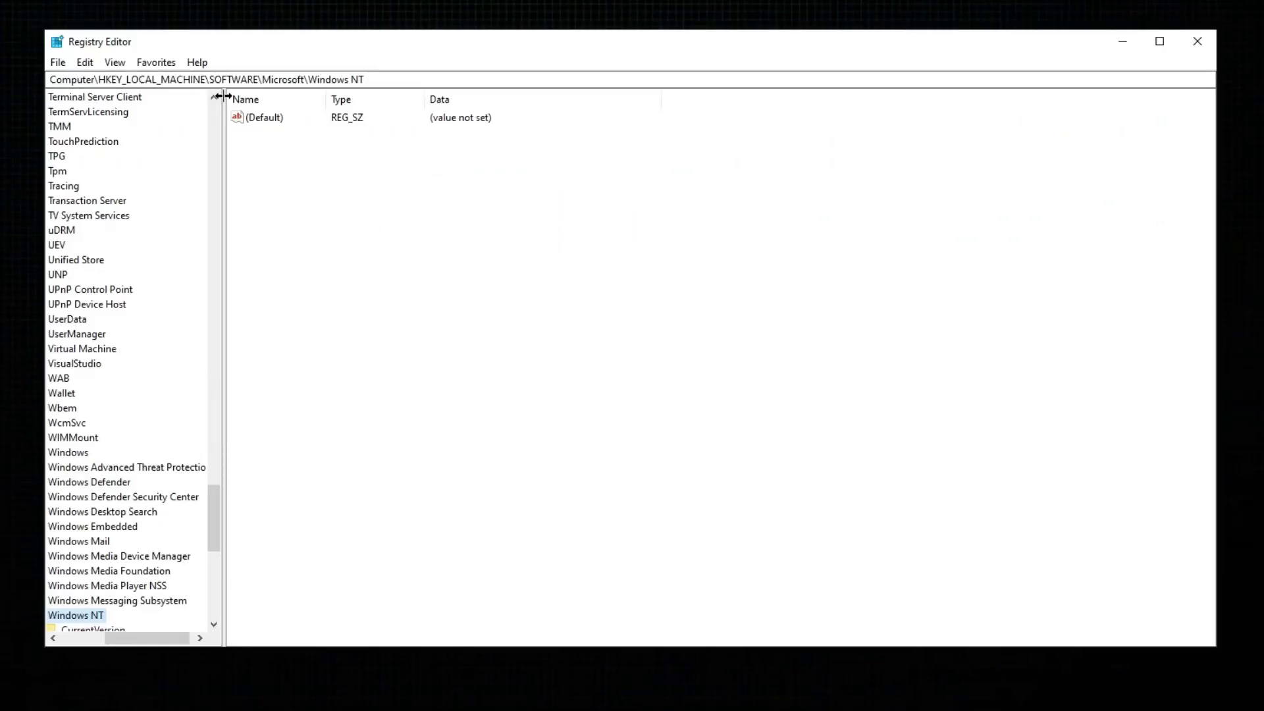
# Go to the copied registry path HKEY_LOCAL_MACHINE\SOFTWARE\Microsoft\Windows NT\CurrentVersion\Multimedia\SystemProfile.
pyautogui.click(373, 79)
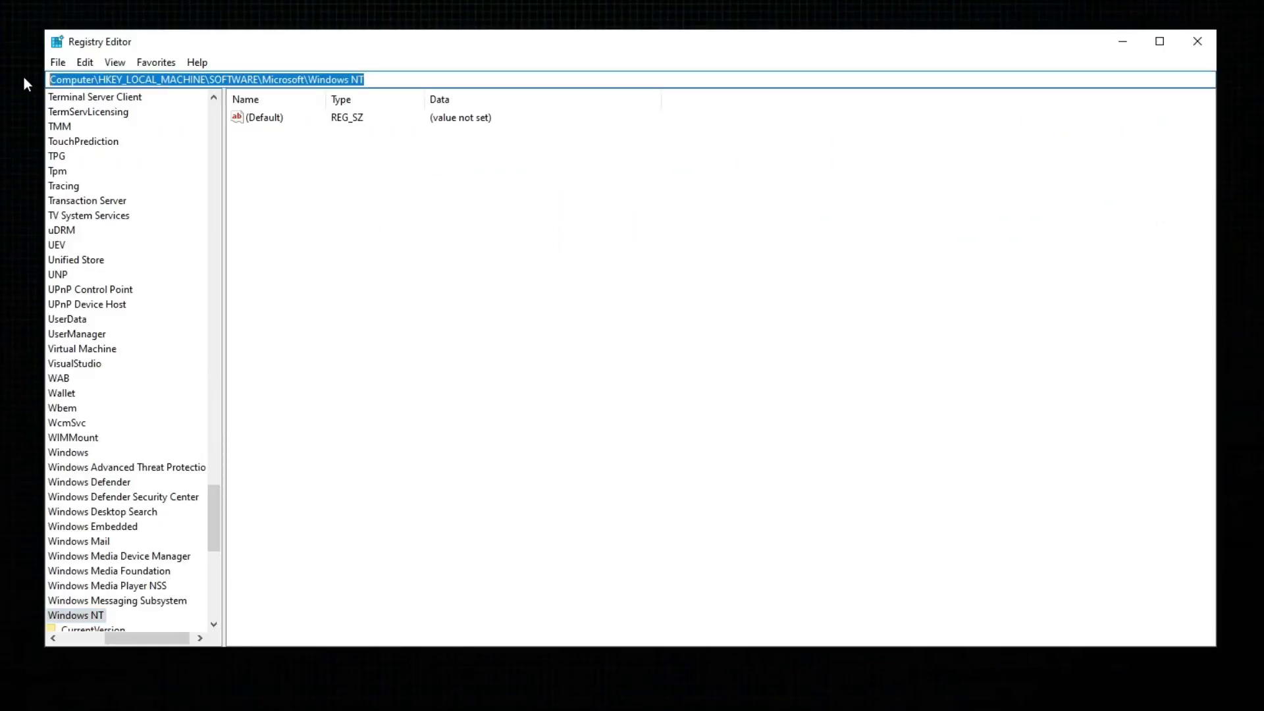
pyautogui.rightClick(252, 91)
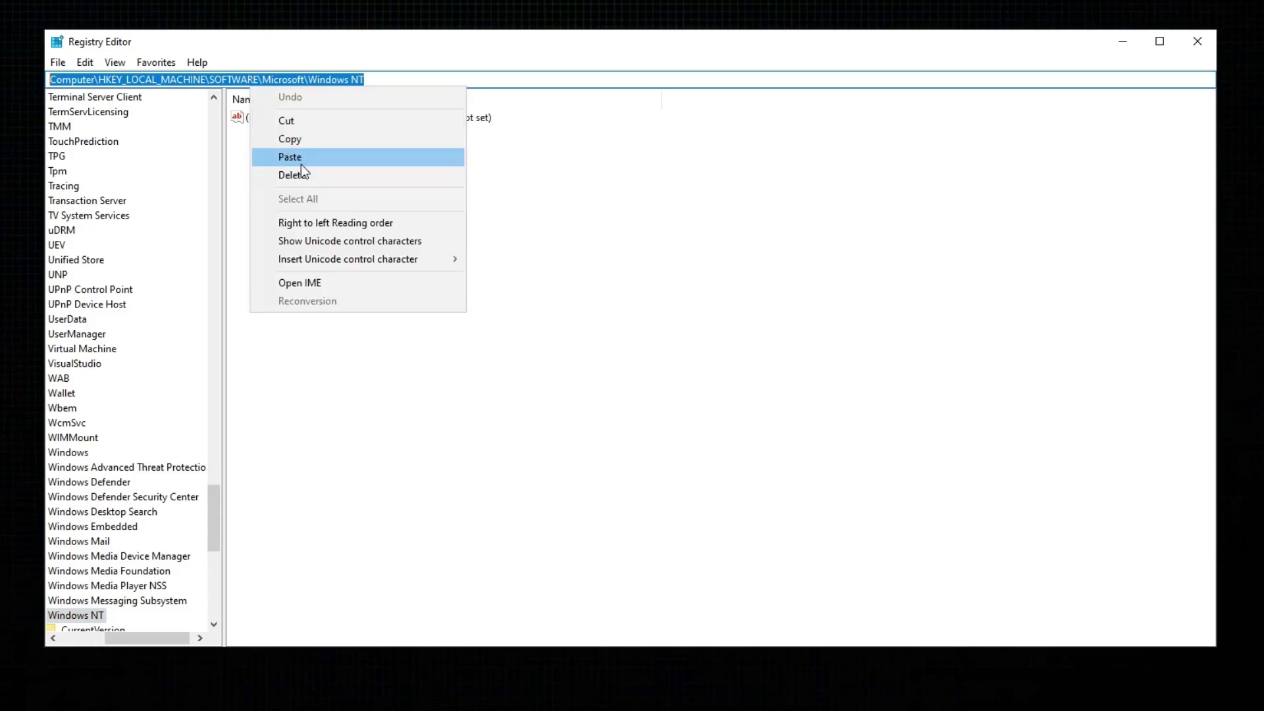
pyautogui.click(290, 158)
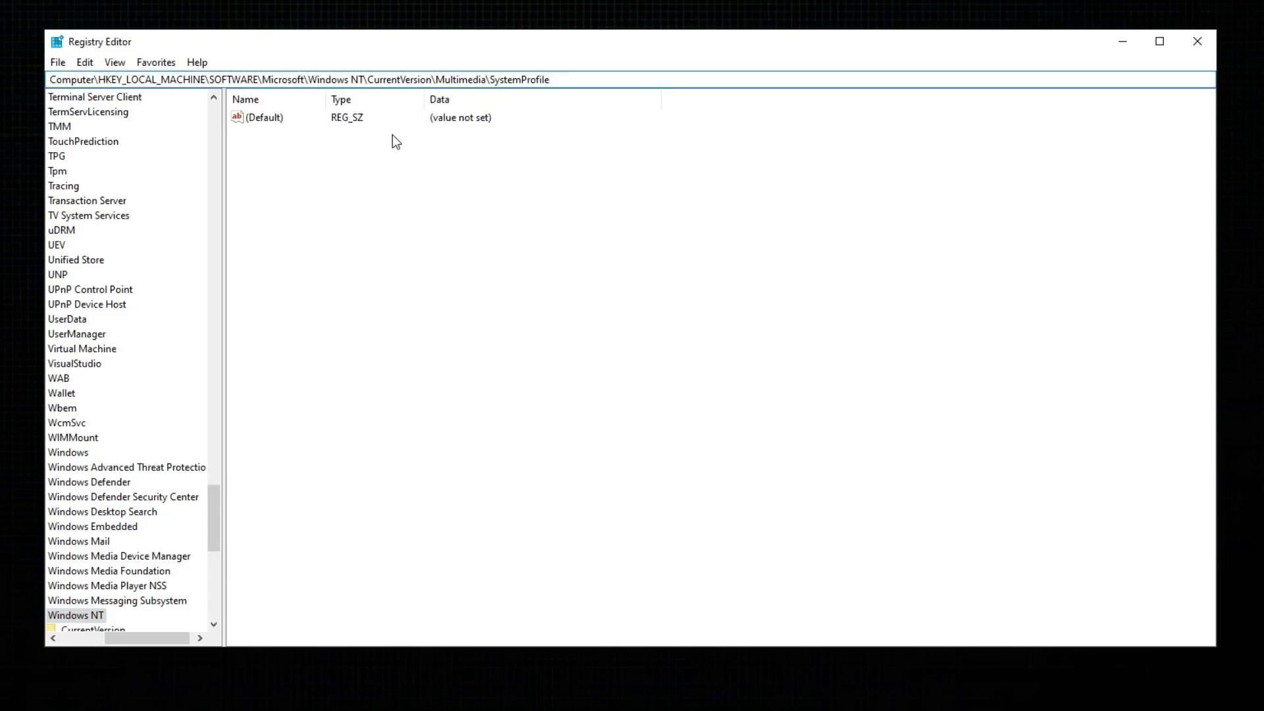
pyautogui.press('Return')
pyautogui.click(270, 134)
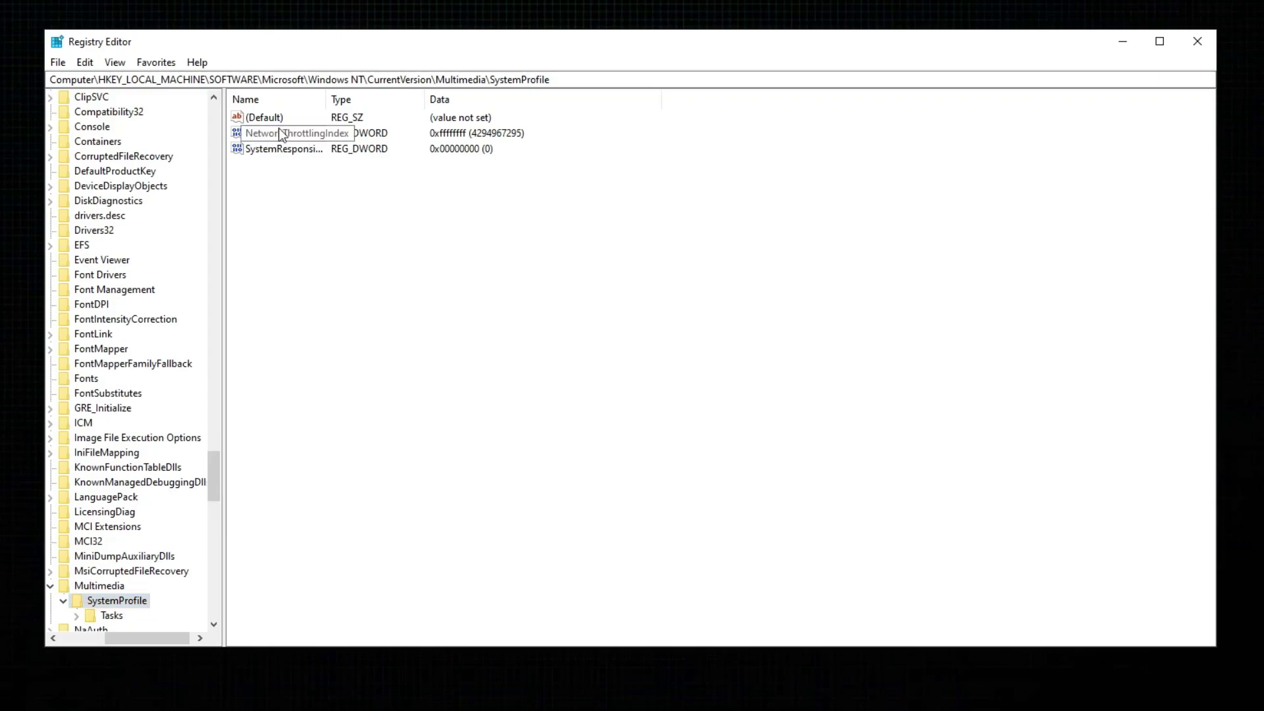
pyautogui.rightClick(275, 136)
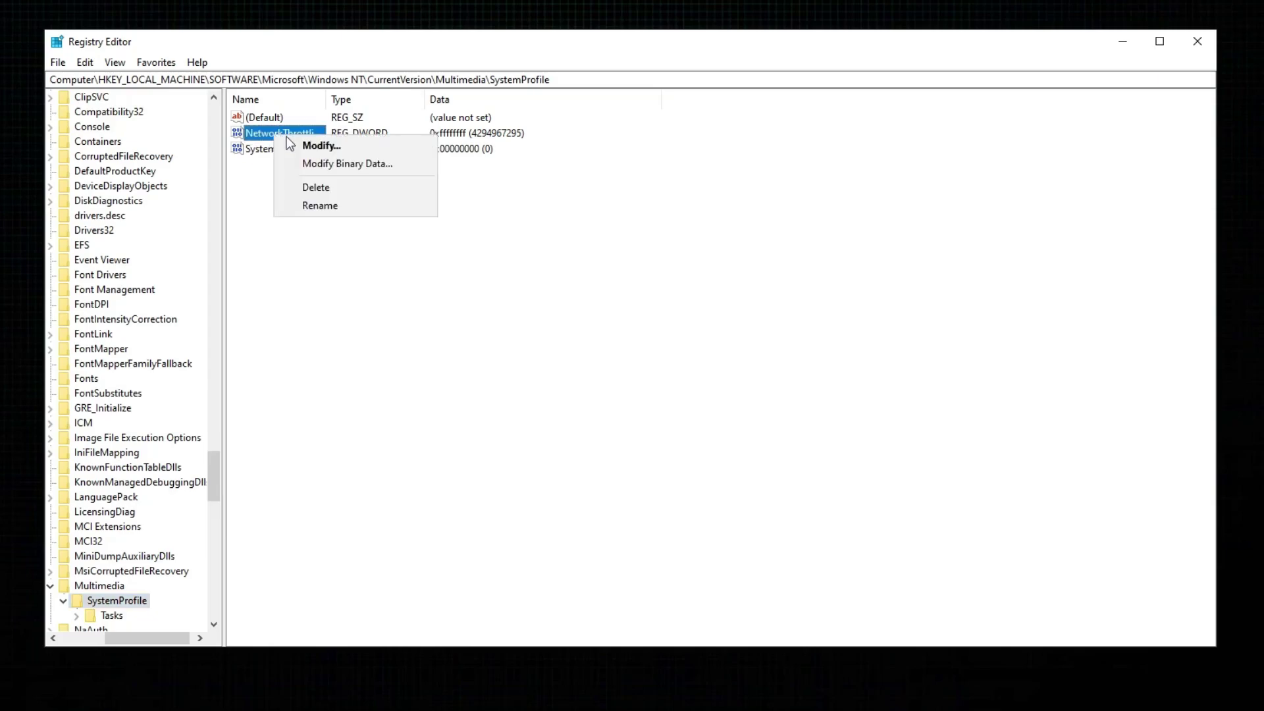
pyautogui.click(315, 145)
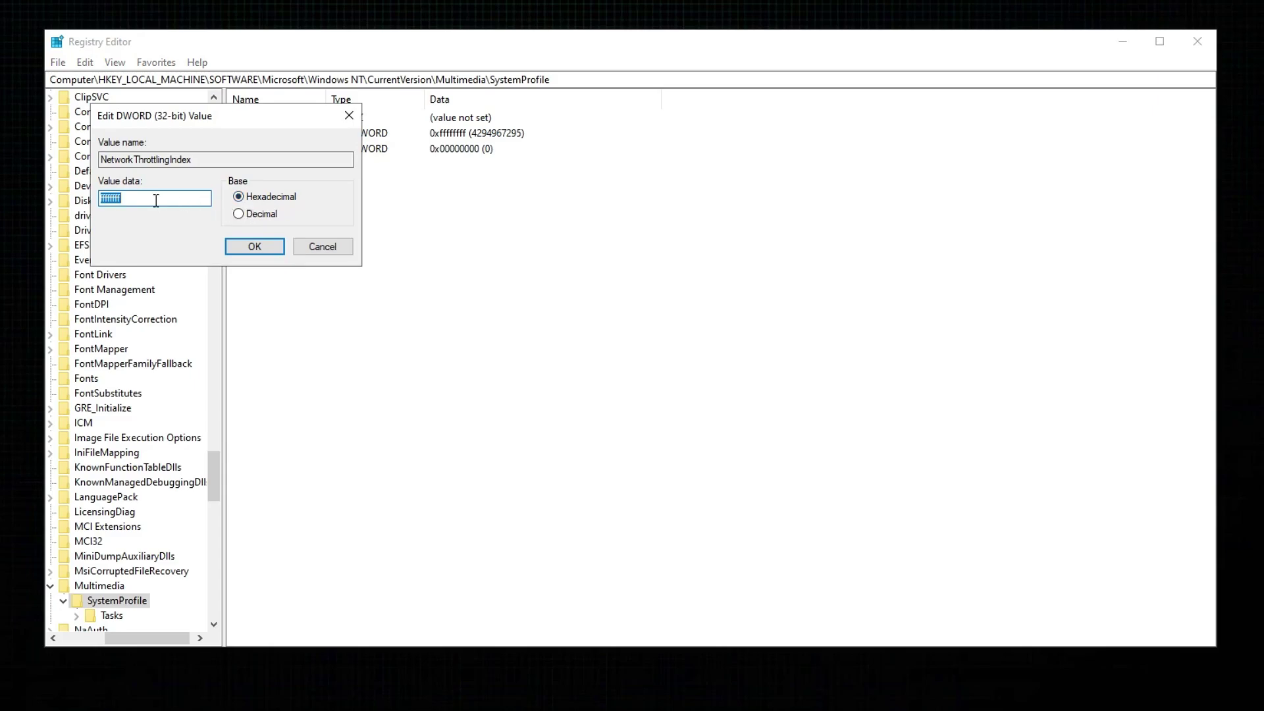
pyautogui.click(156, 200)
pyautogui.click(249, 212)
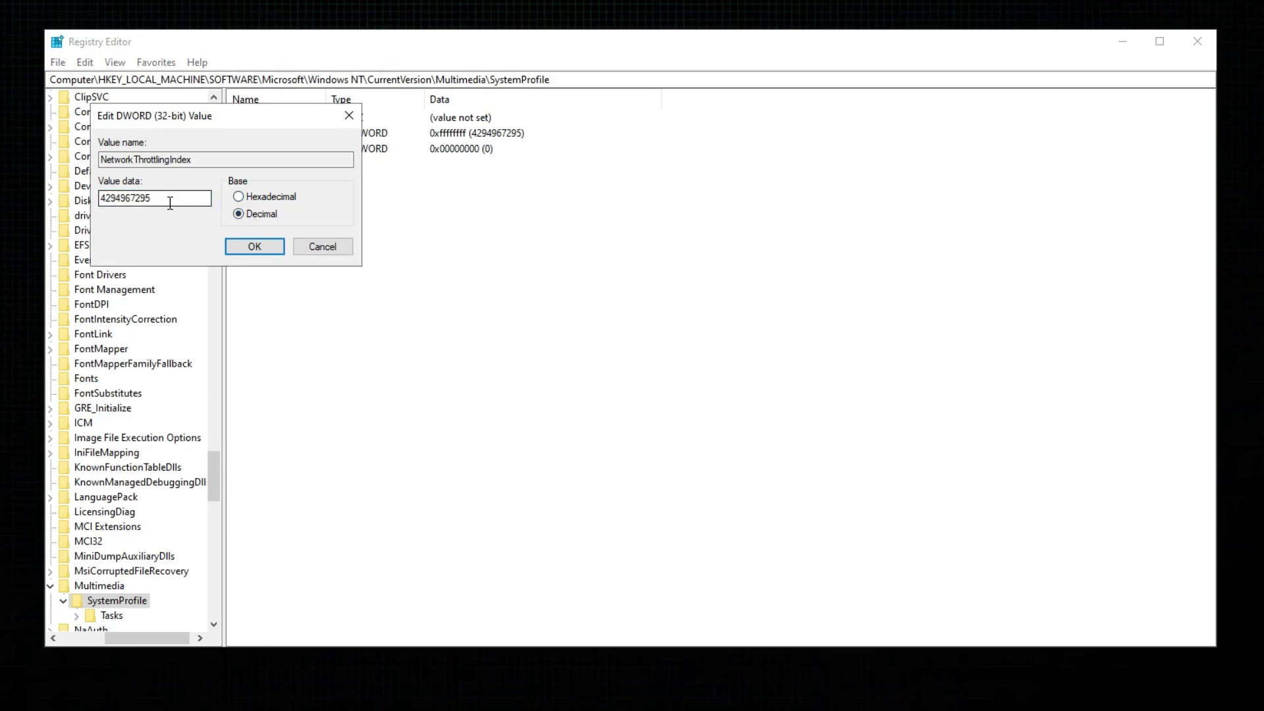
pyautogui.click(247, 201)
pyautogui.click(320, 247)
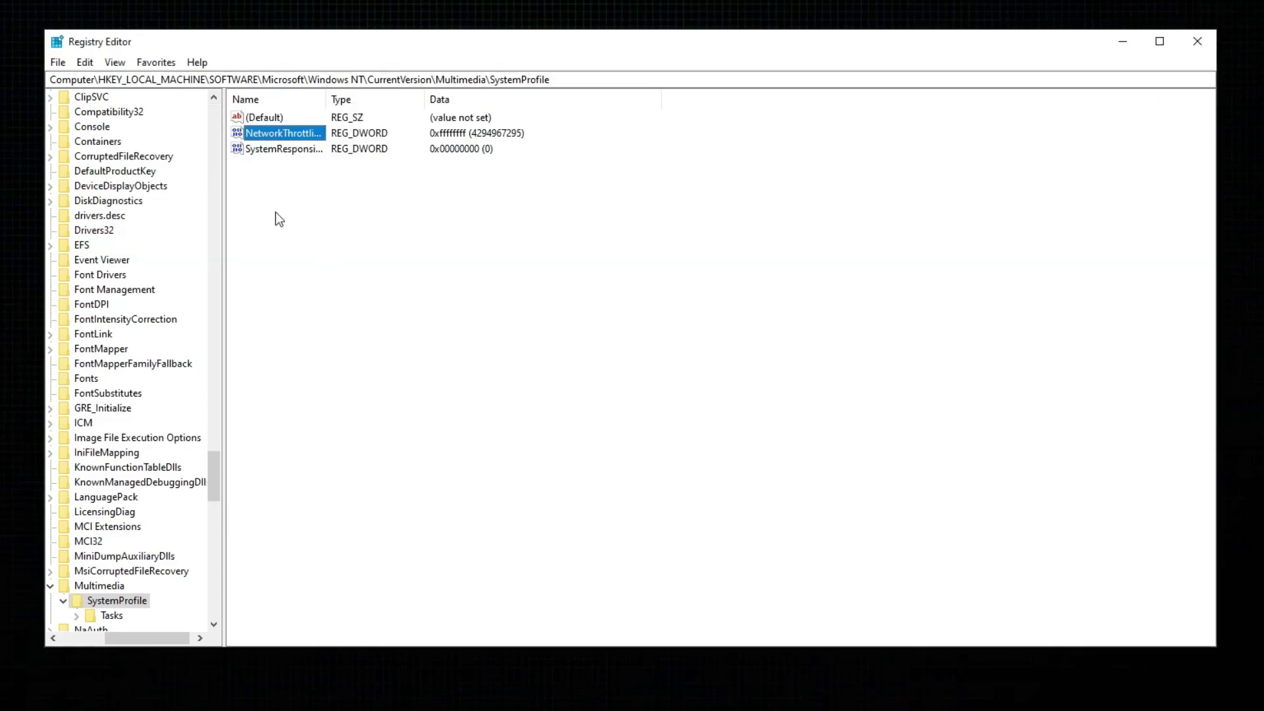
pyautogui.scroll(-4, 135, 487)
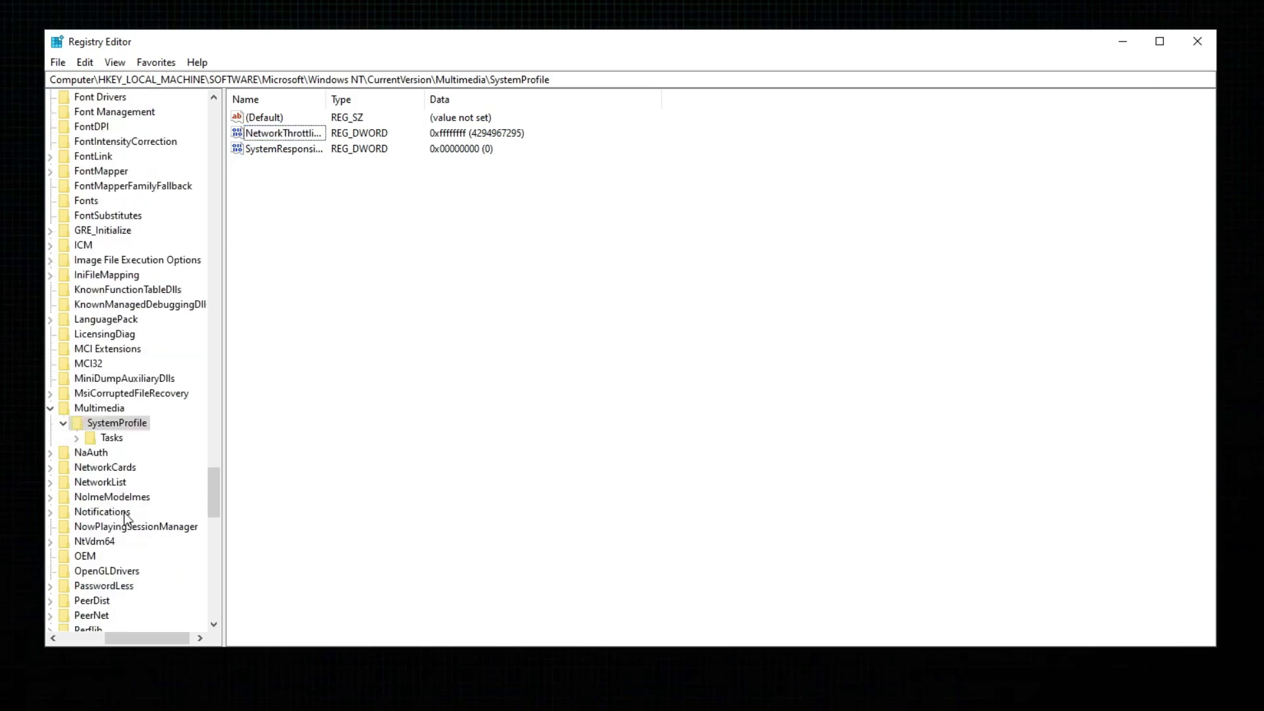
pyautogui.click(89, 629)
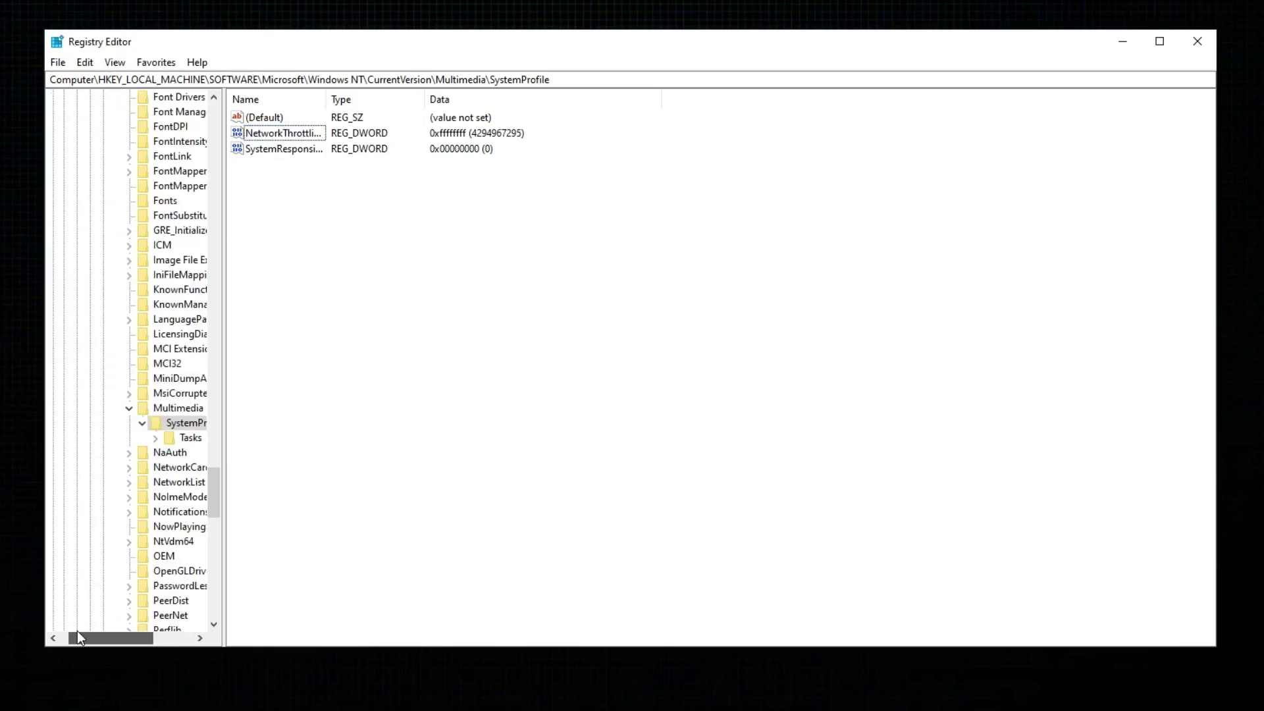
pyautogui.scroll(11, 158, 461)
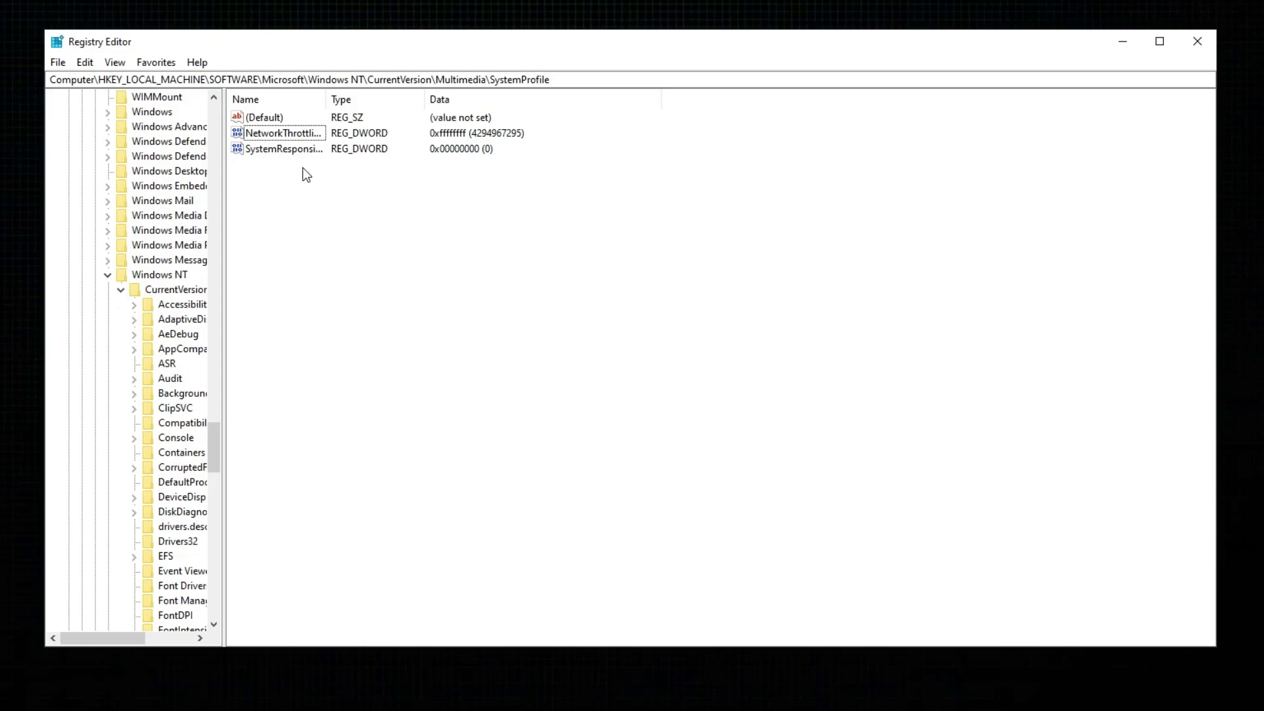
pyautogui.doubleClick(283, 133)
pyautogui.click(264, 214)
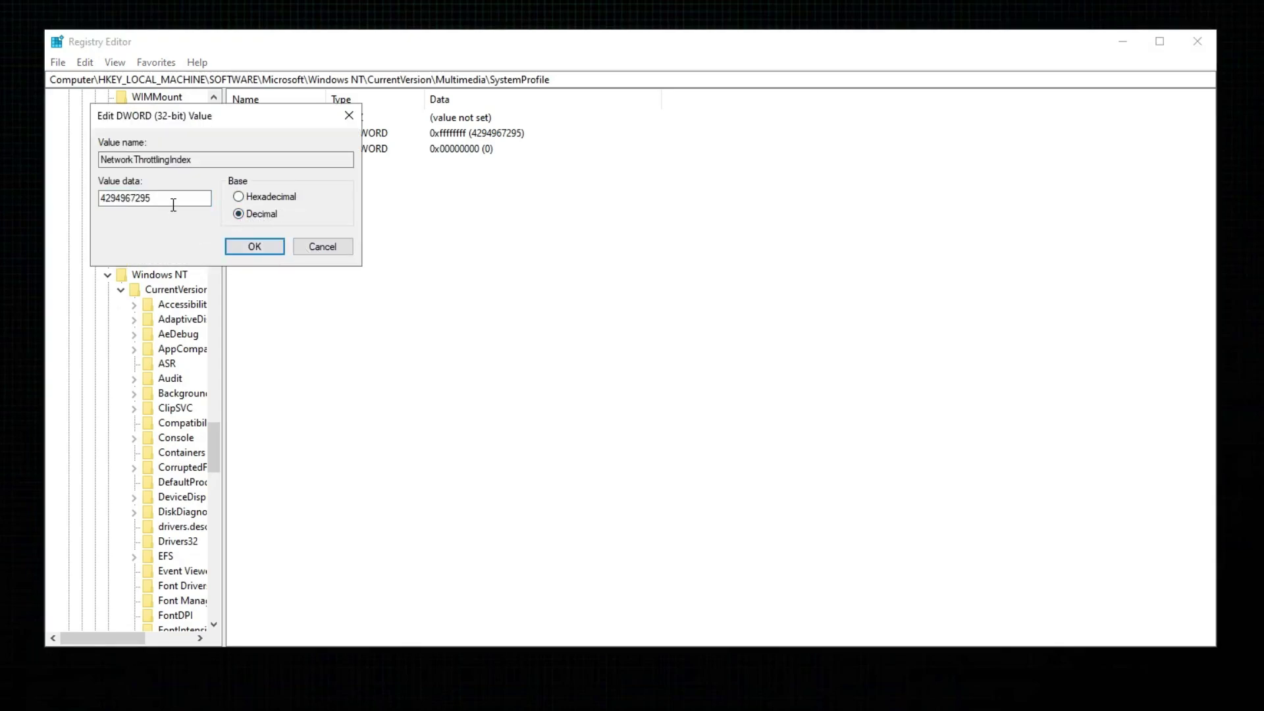
pyautogui.moveTo(173, 199); pyautogui.dragTo(69, 201)
pyautogui.write('10')
pyautogui.click(322, 246)
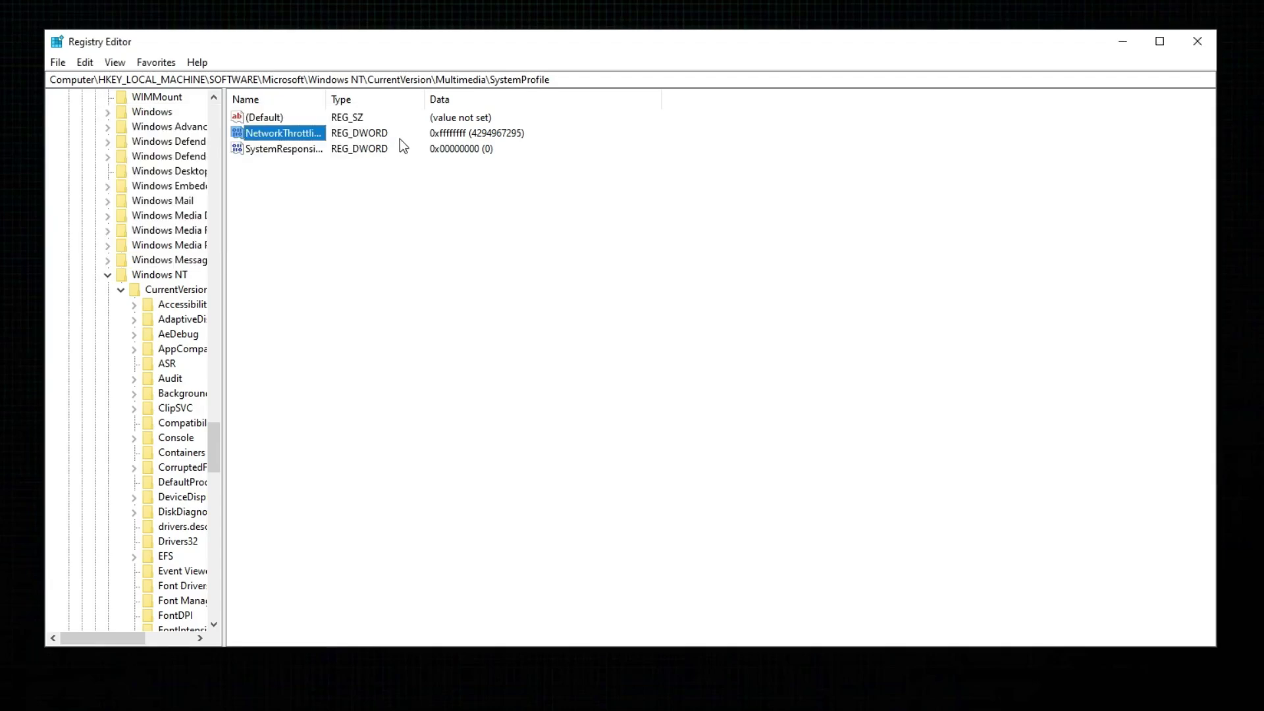
# Go to the copied SystemProfile registry path again and set NetworkThrottlingIndex to 10 in decimal.
pyautogui.moveTo(572, 80); pyautogui.dragTo(50, 104)
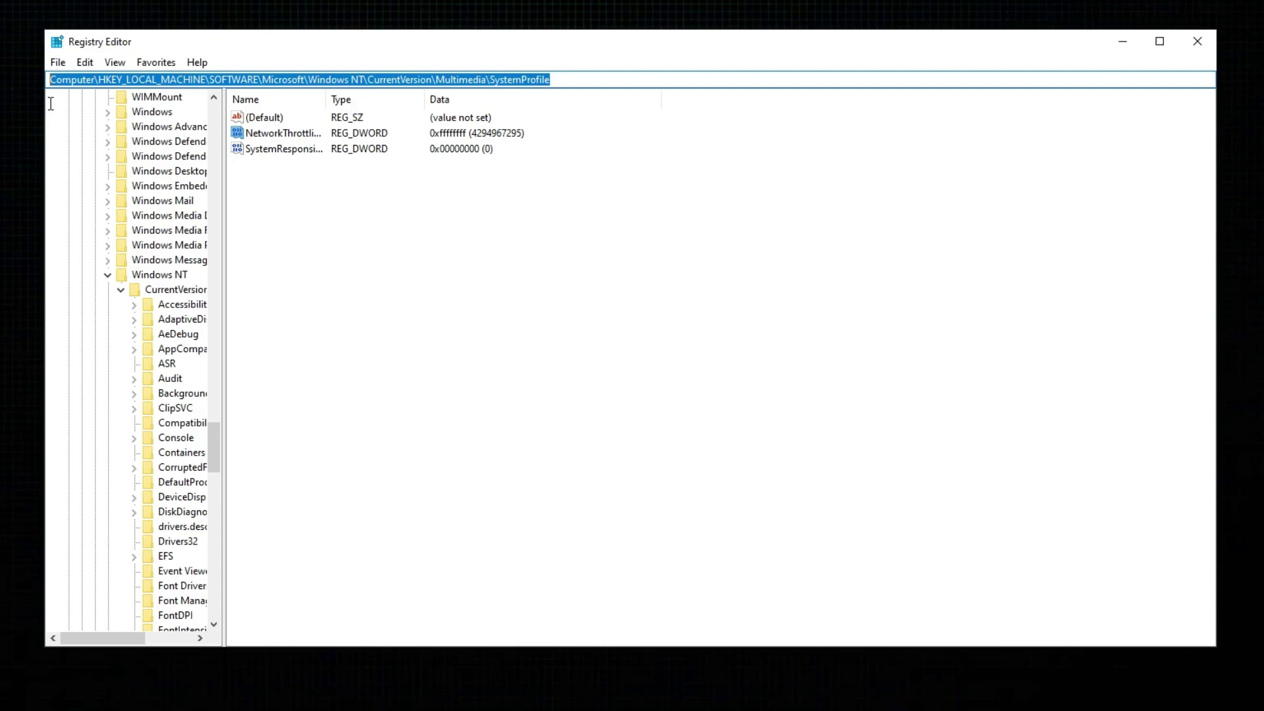
pyautogui.rightClick(285, 81)
pyautogui.click(325, 153)
pyautogui.press('Return')
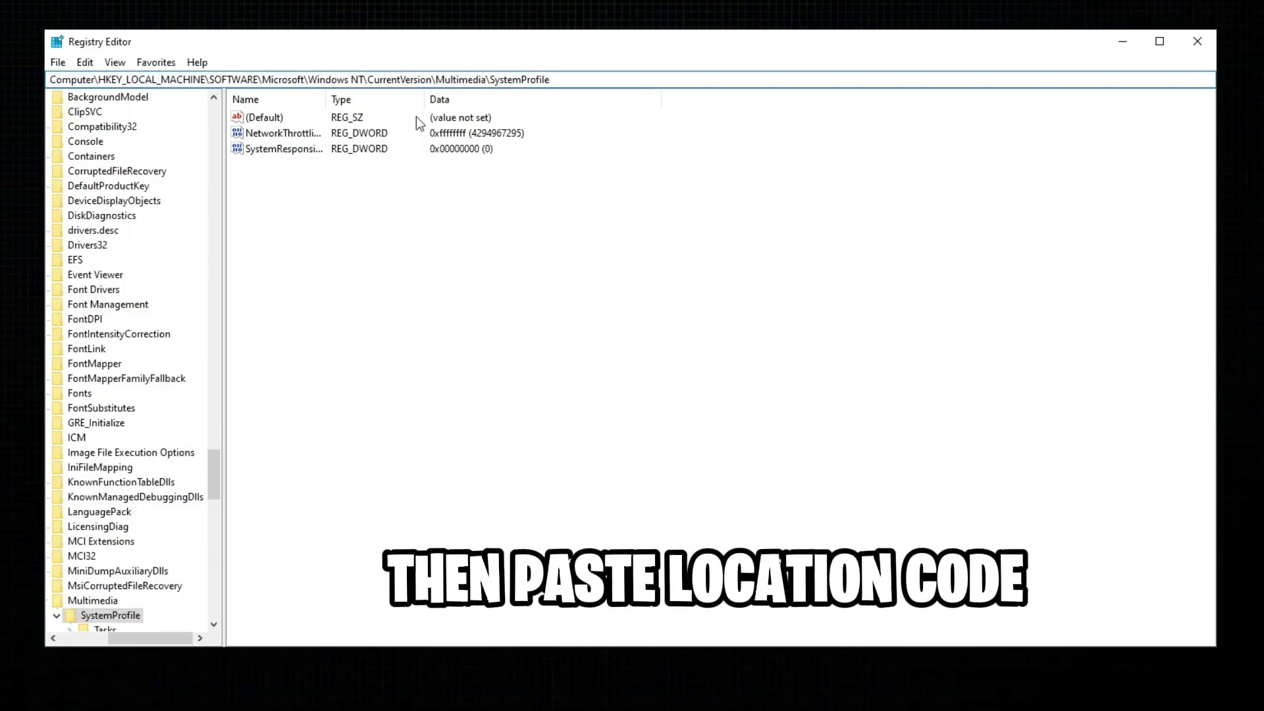
pyautogui.rightClick(274, 135)
pyautogui.click(309, 145)
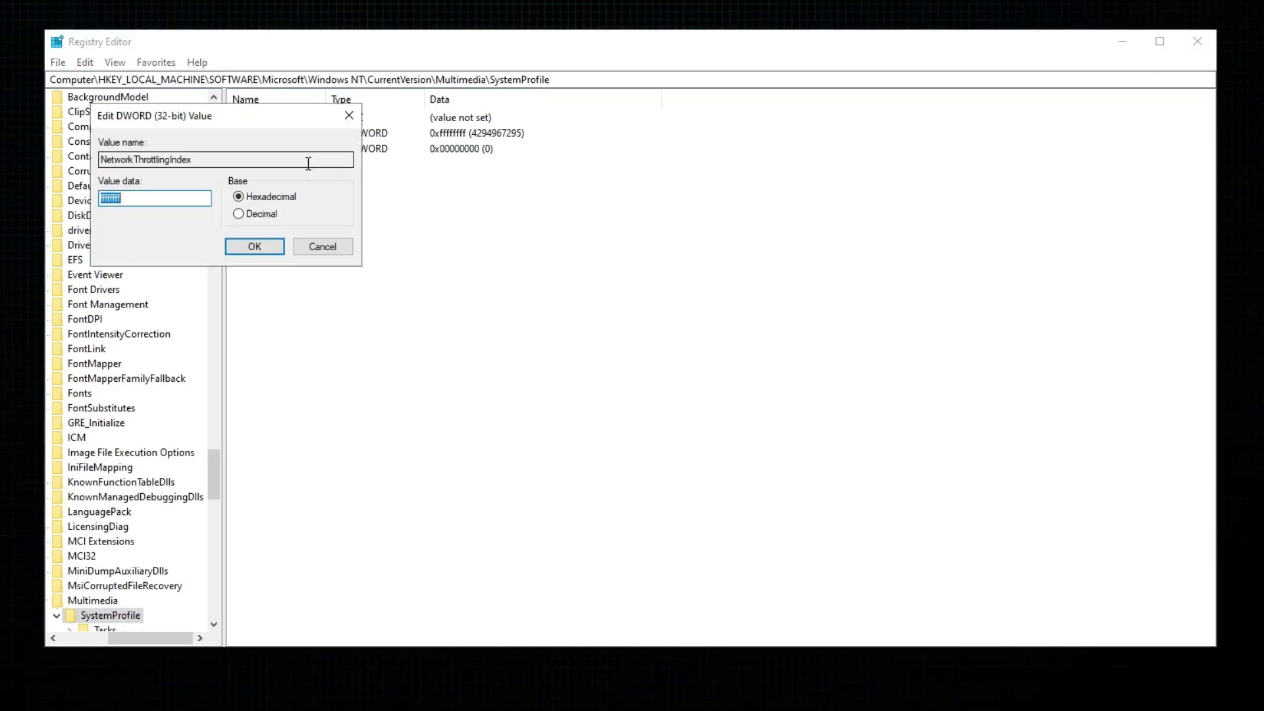
pyautogui.click(261, 213)
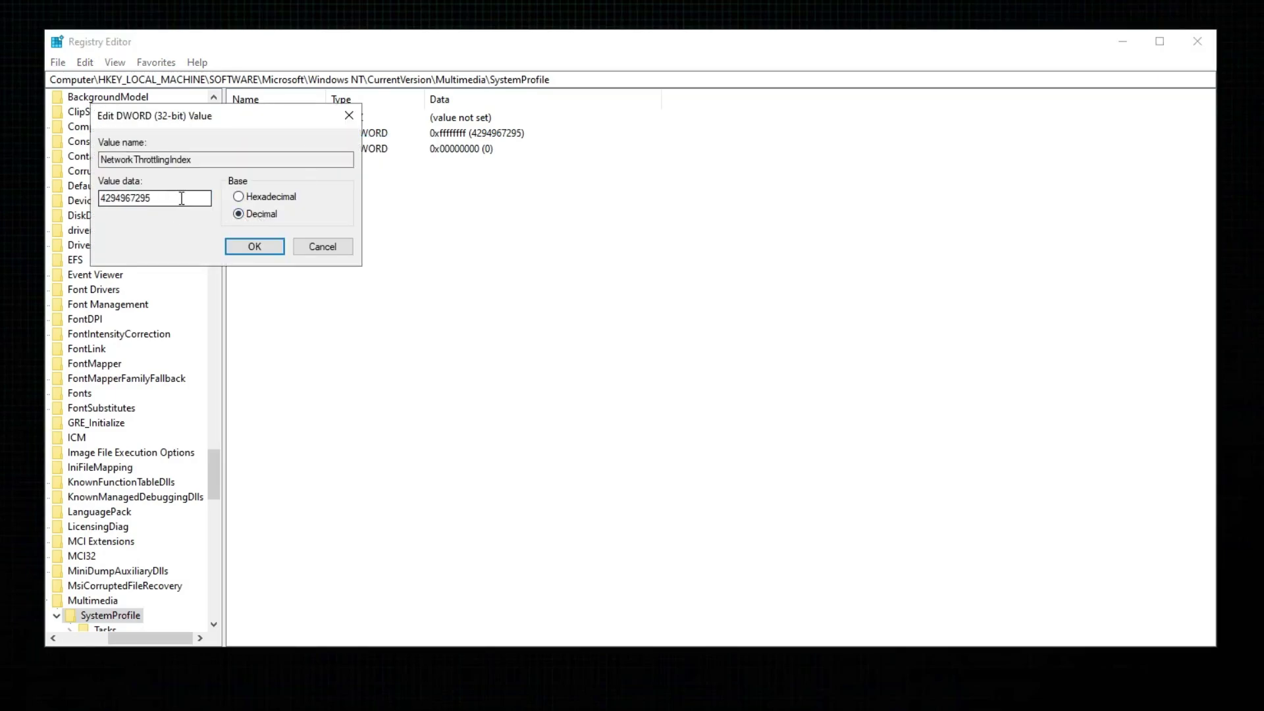
pyautogui.moveTo(152, 199); pyautogui.dragTo(30, 208)
pyautogui.write('10')
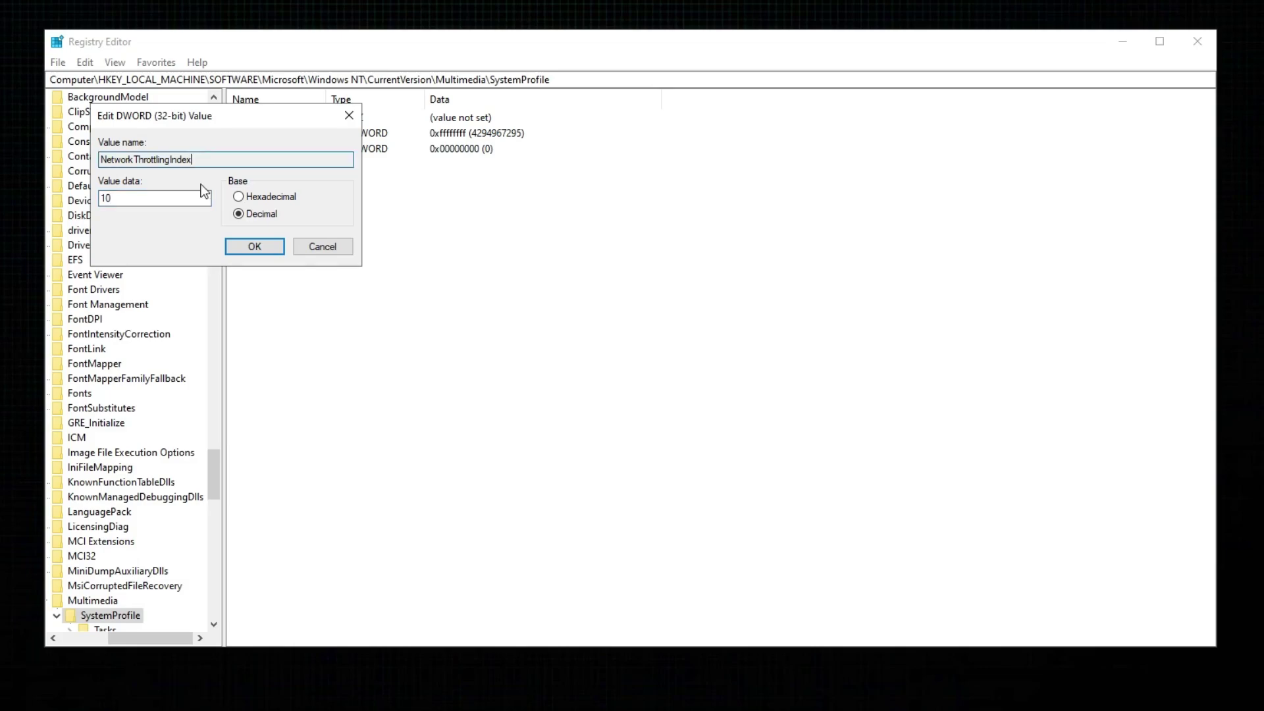
pyautogui.click(227, 246)
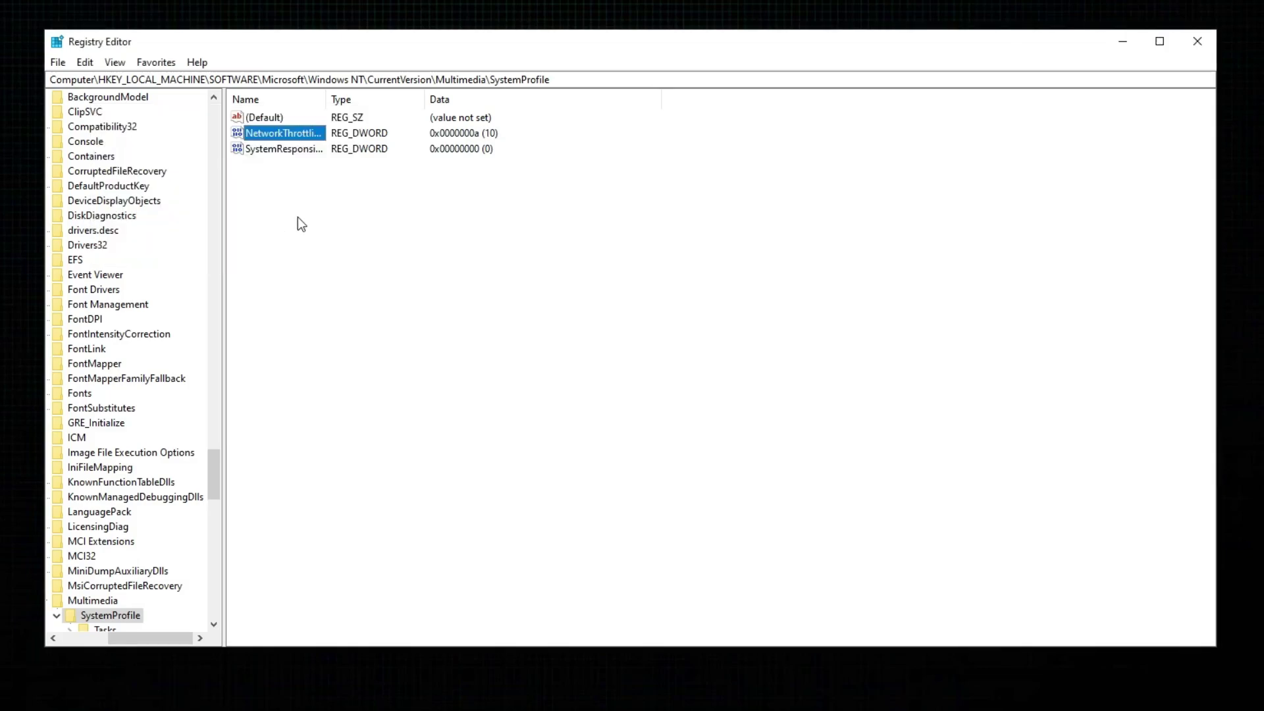
# Set the SystemResponsiveness value of the SystemProfile key to 2.
pyautogui.click(308, 148)
pyautogui.rightClick(310, 150)
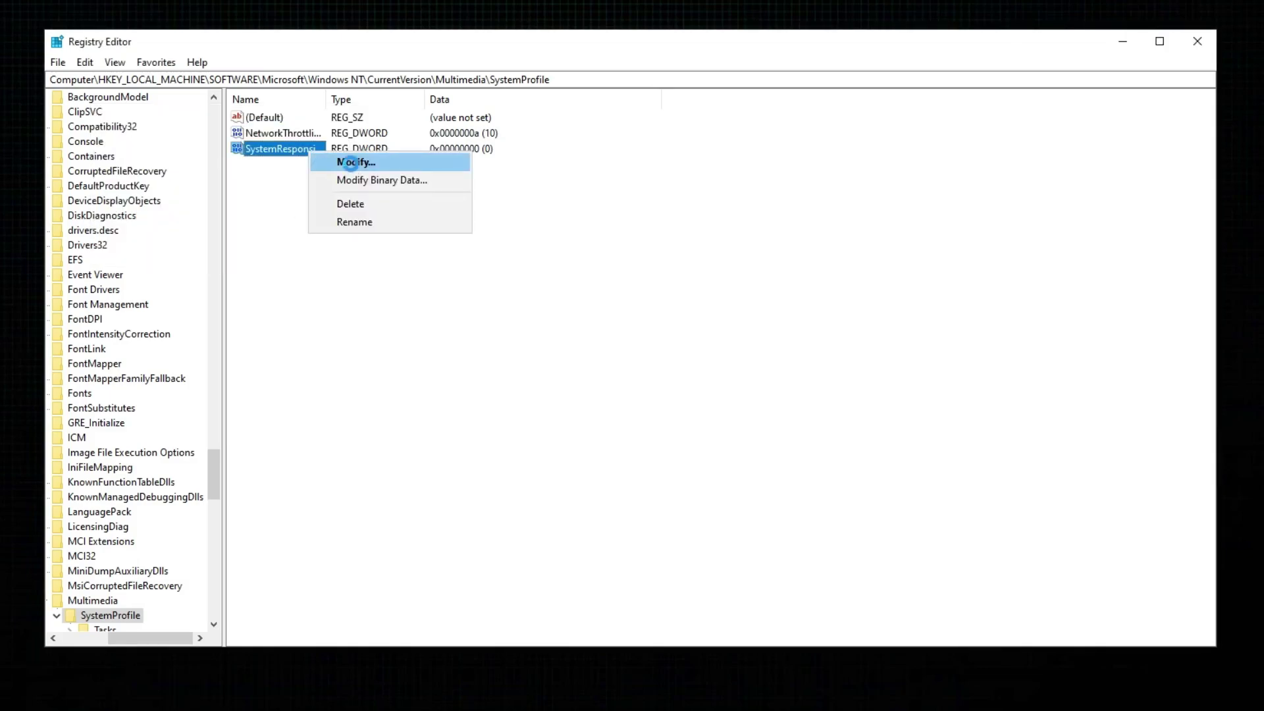
pyautogui.click(355, 162)
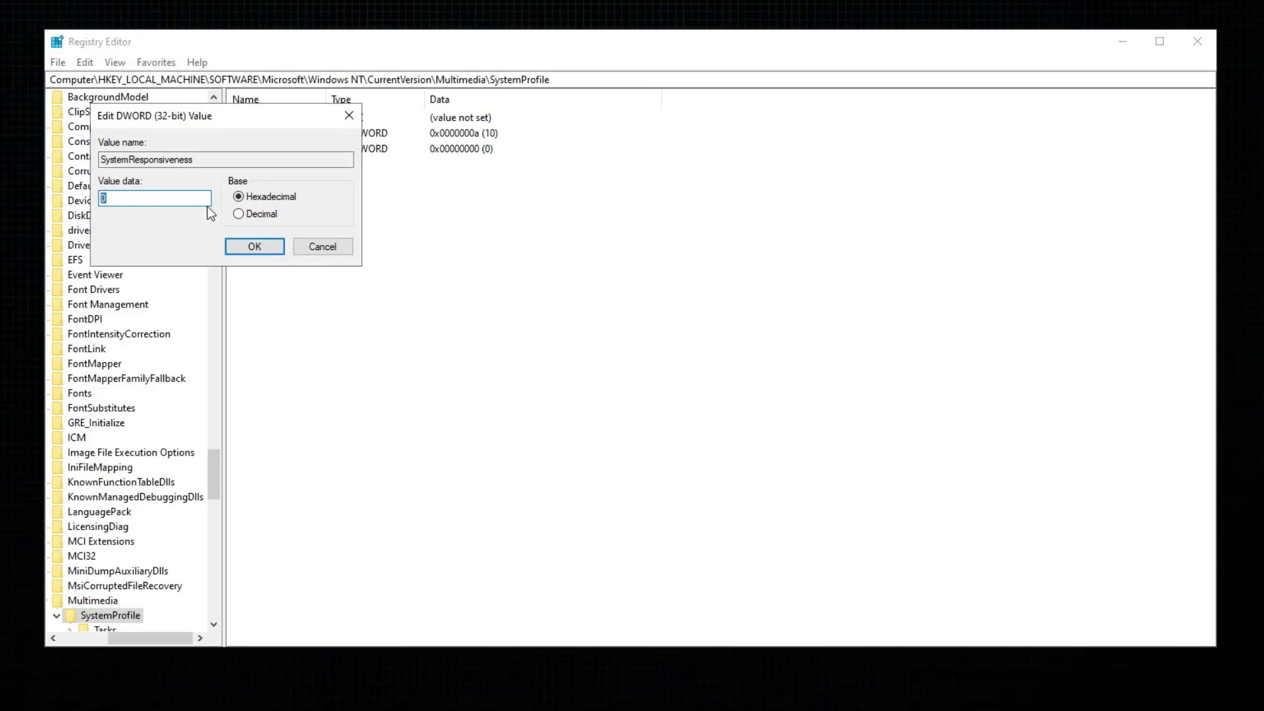
pyautogui.click(254, 248)
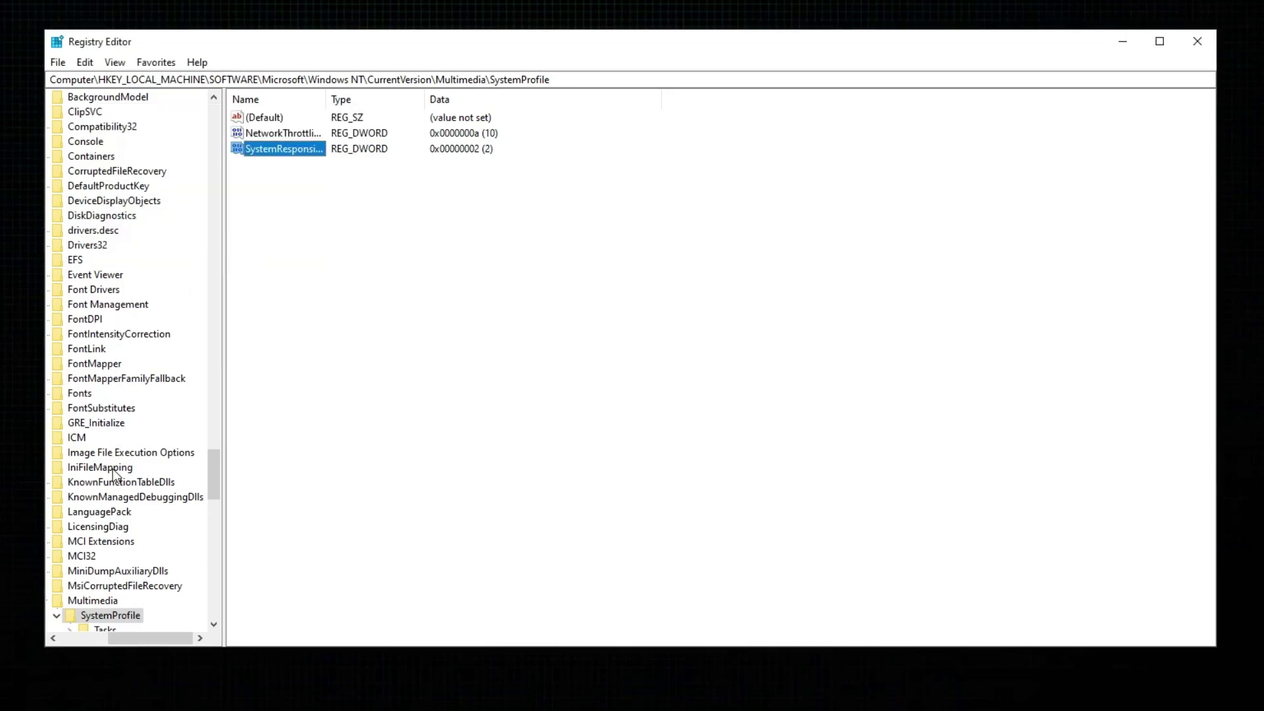
# Expand the Tasks key under SystemProfile and open its Games subkey.
pyautogui.scroll(-7, 114, 472)
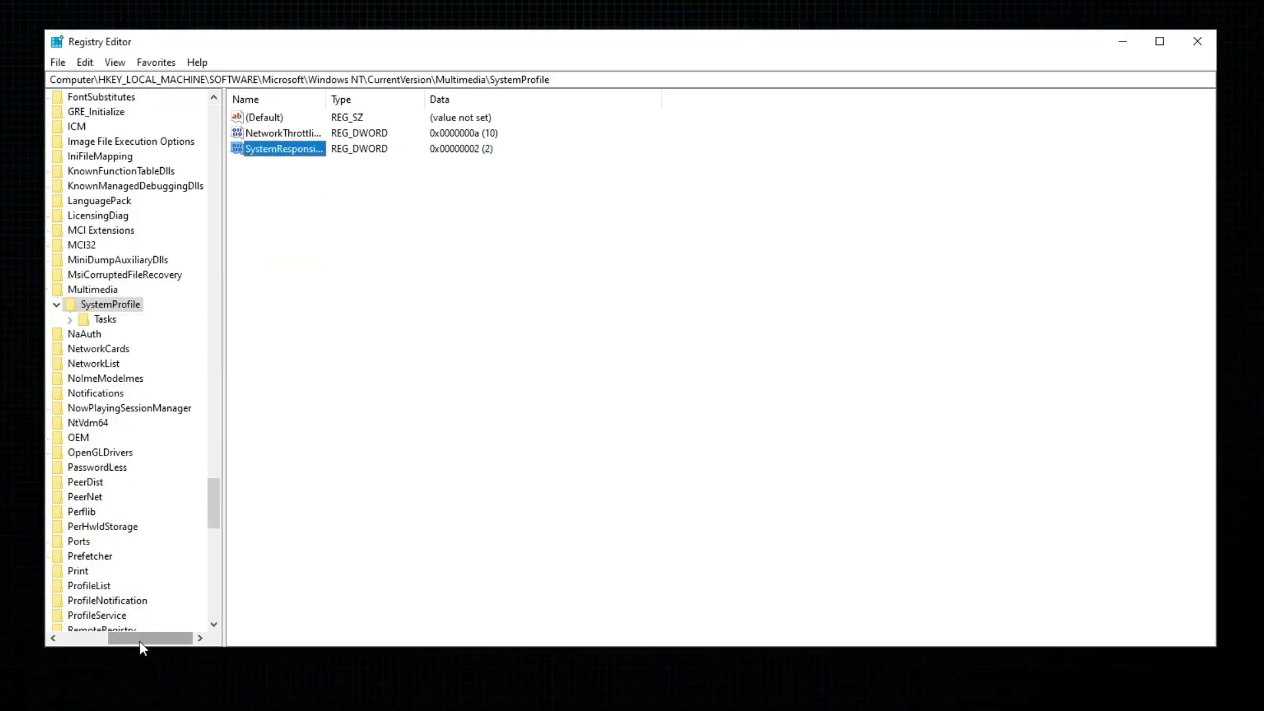
pyautogui.moveTo(140, 641); pyautogui.dragTo(118, 626)
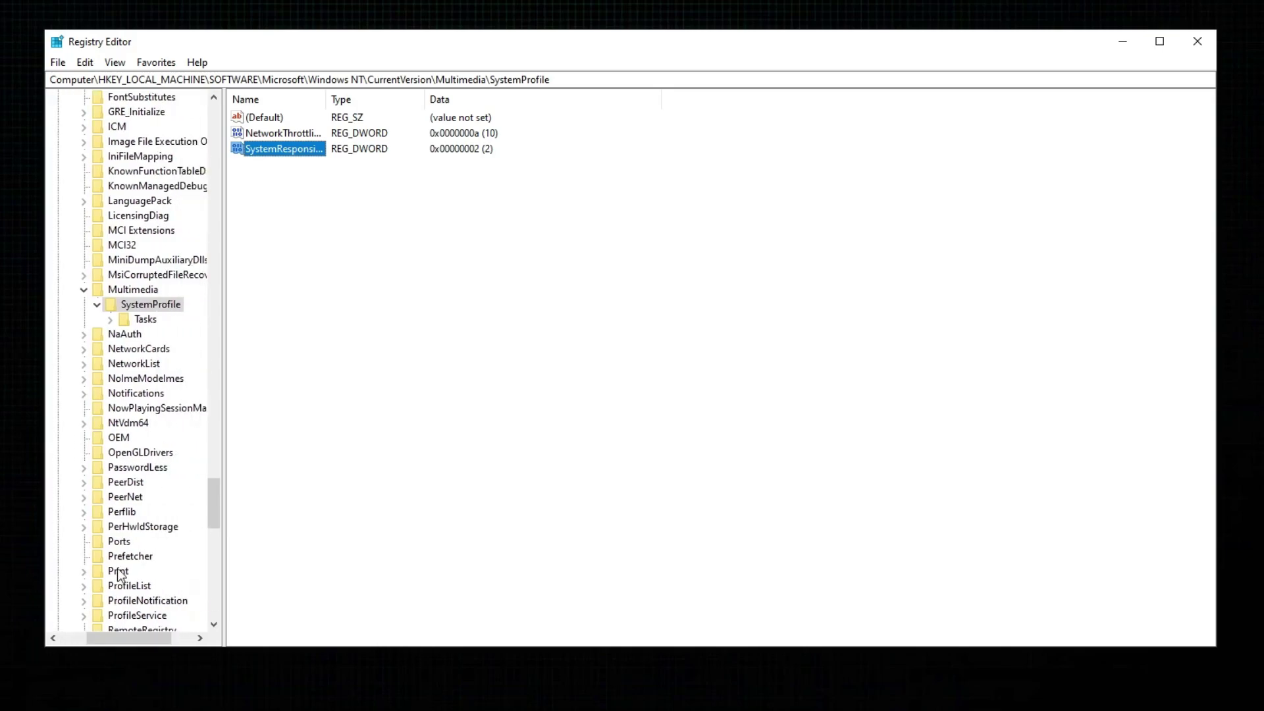
pyautogui.scroll(-6, 119, 575)
pyautogui.scroll(6, 130, 461)
pyautogui.click(110, 320)
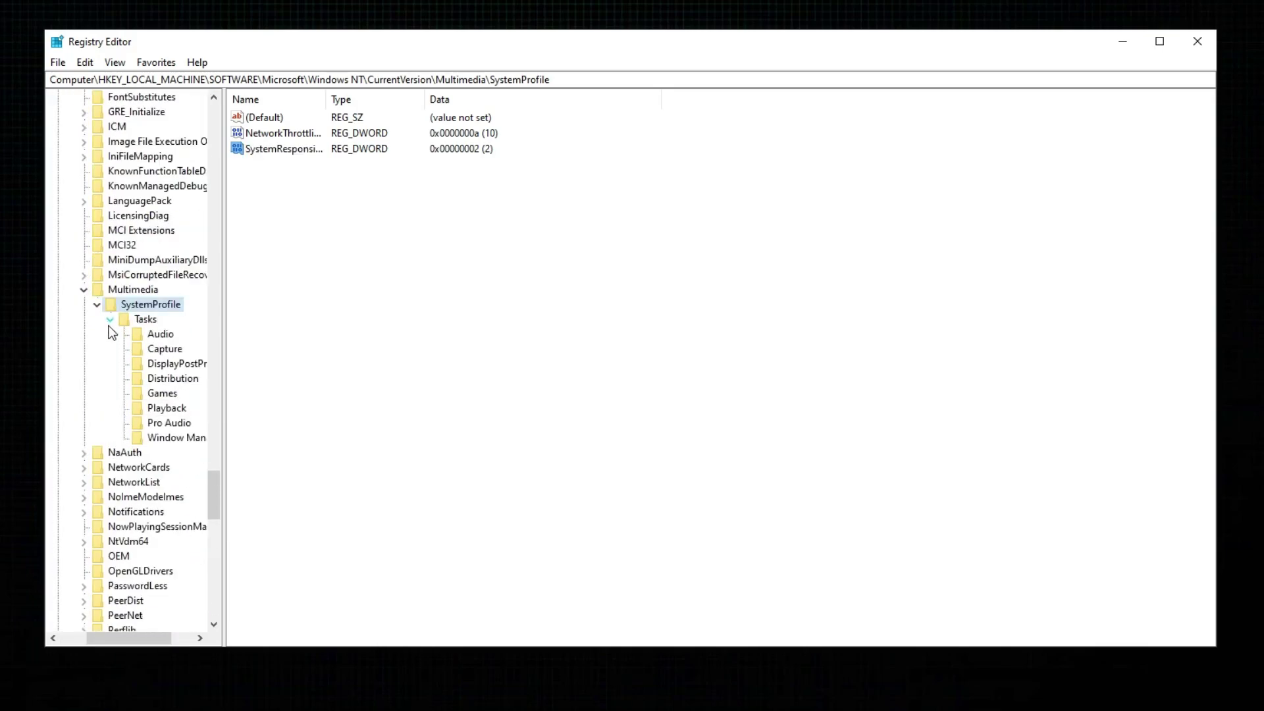
pyautogui.click(160, 397)
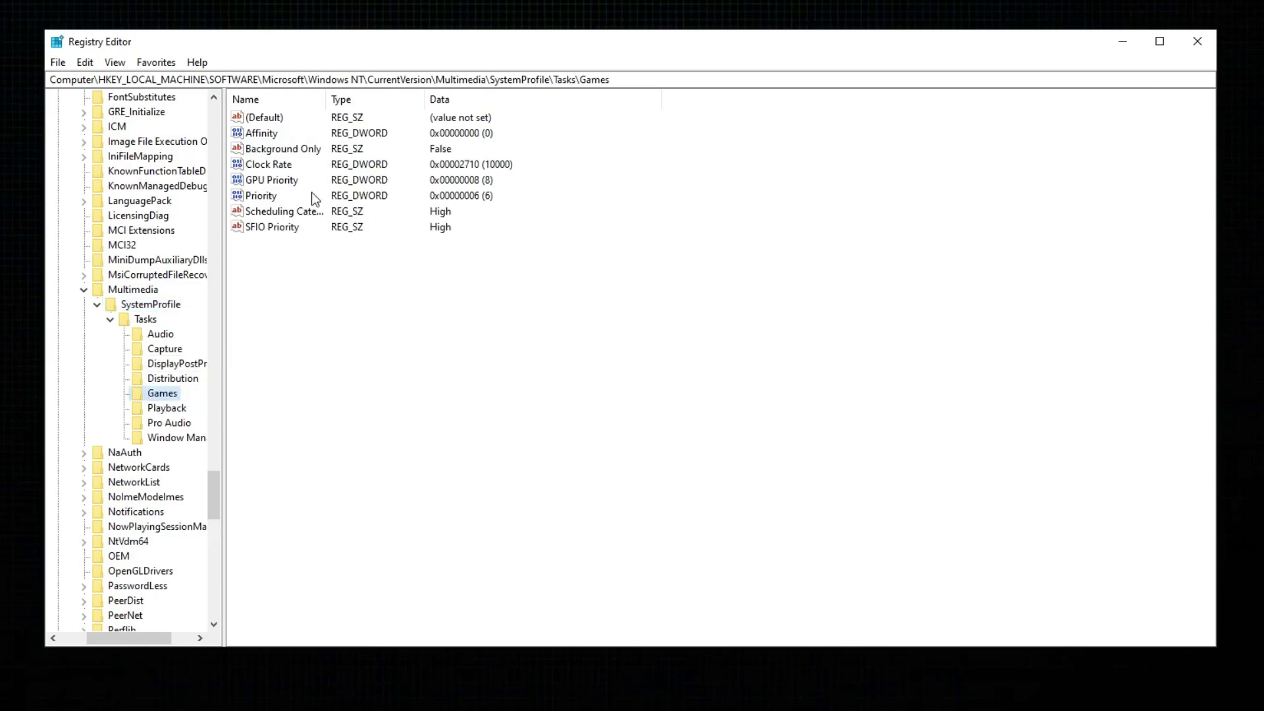
# Edit the Clock Rate value in the Games key and accept it as 2710 in hexadecimal.
pyautogui.click(276, 167)
pyautogui.rightClick(276, 168)
pyautogui.click(303, 174)
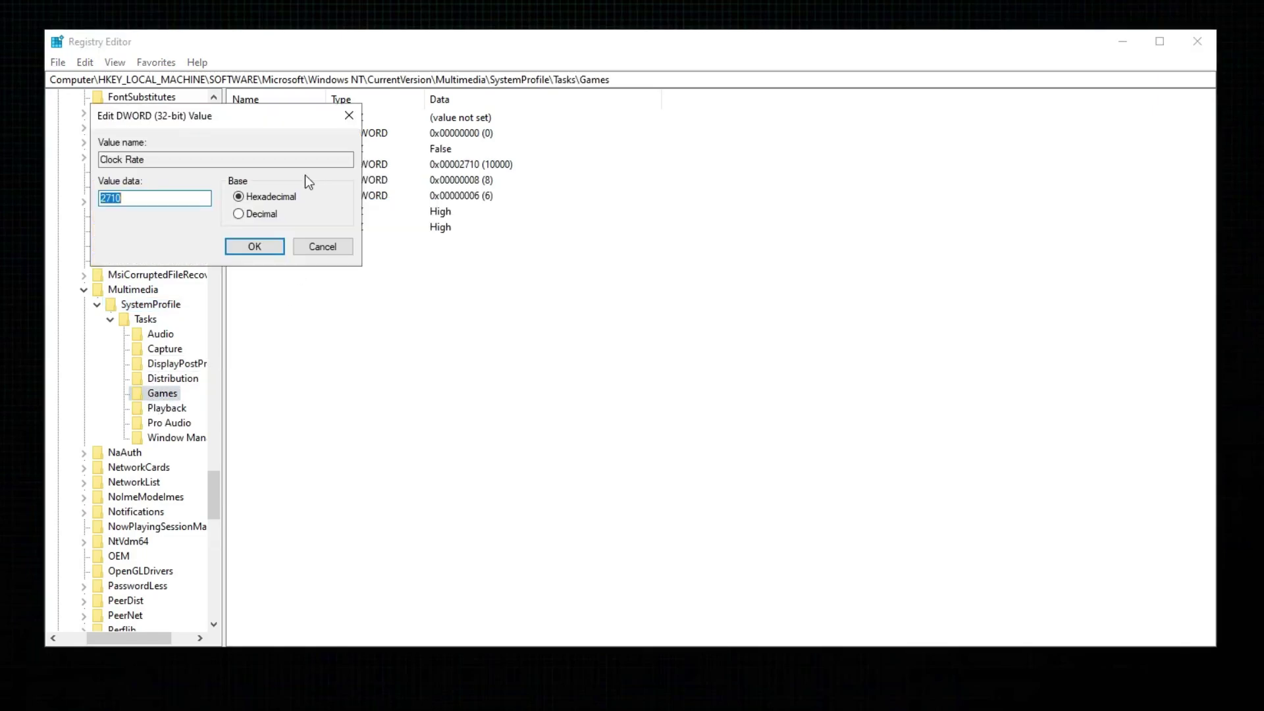
pyautogui.doubleClick(132, 199)
pyautogui.click(254, 247)
# Set GPU Priority to 8 and Priority to 6 in the Games key.
pyautogui.doubleClick(293, 180)
pyautogui.click(275, 244)
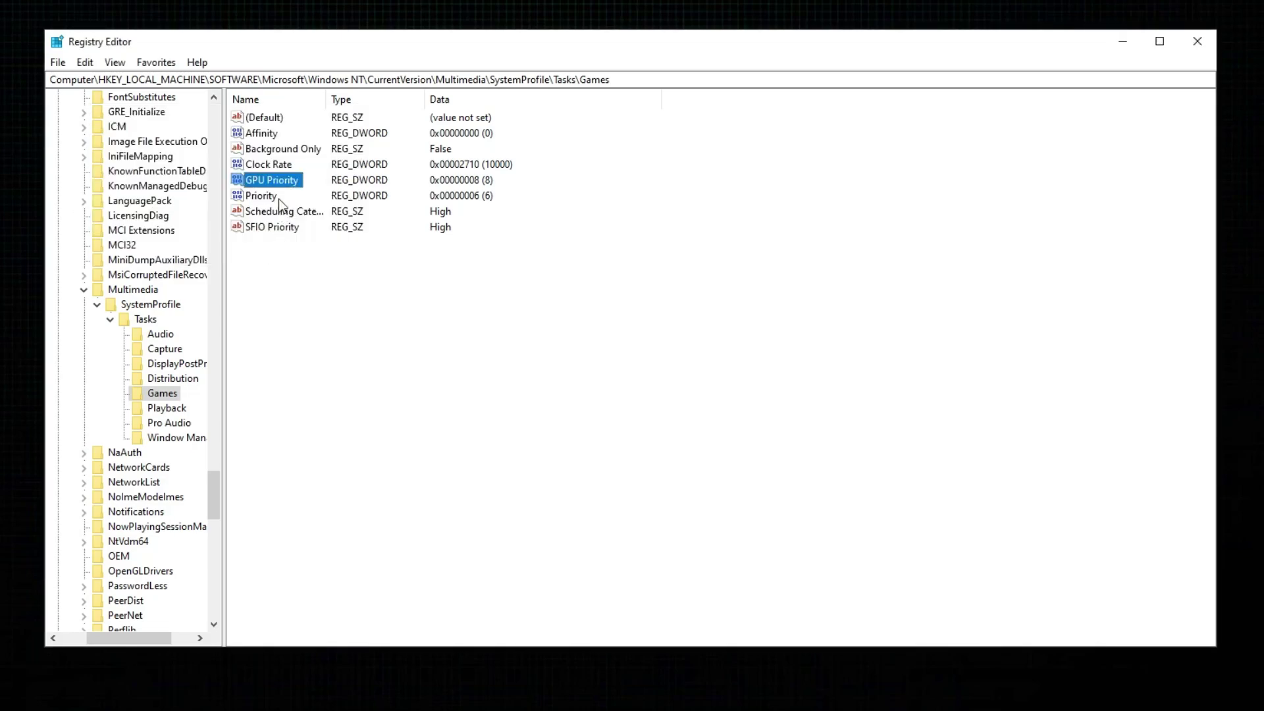
pyautogui.doubleClick(279, 198)
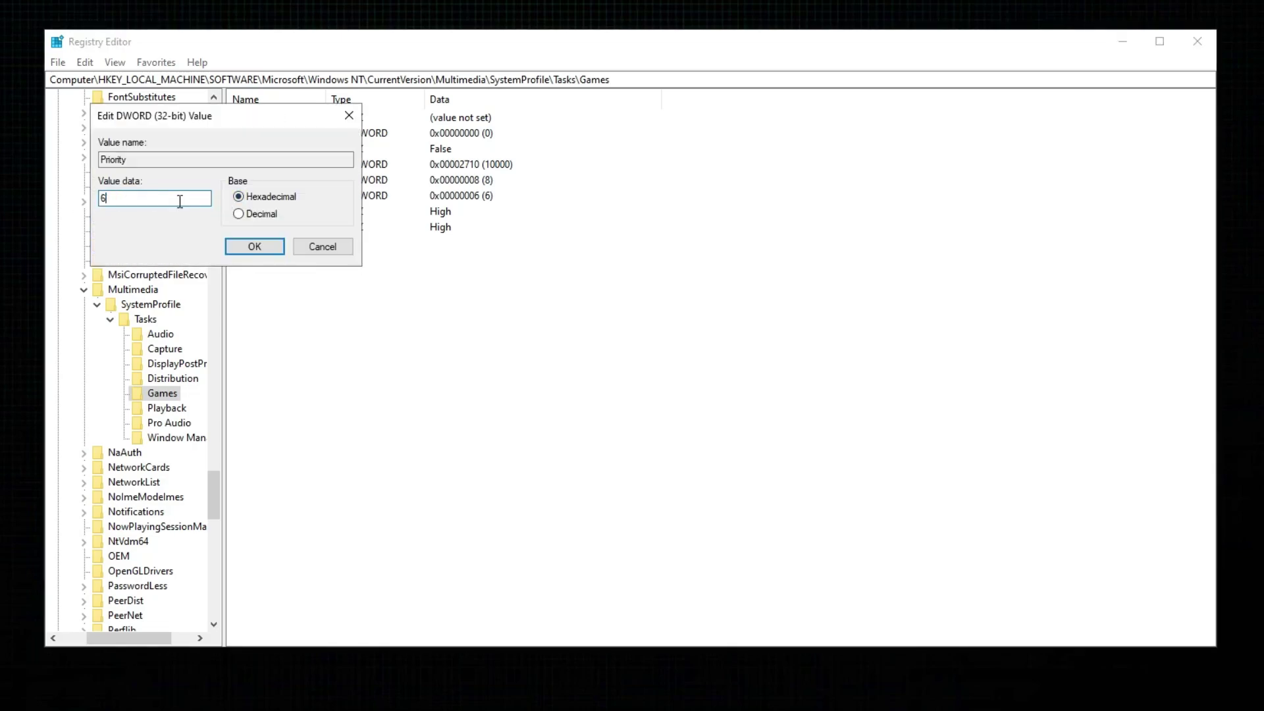
pyautogui.click(254, 246)
# Set the Scheduling Category string in the Games key to high.
pyautogui.doubleClick(277, 212)
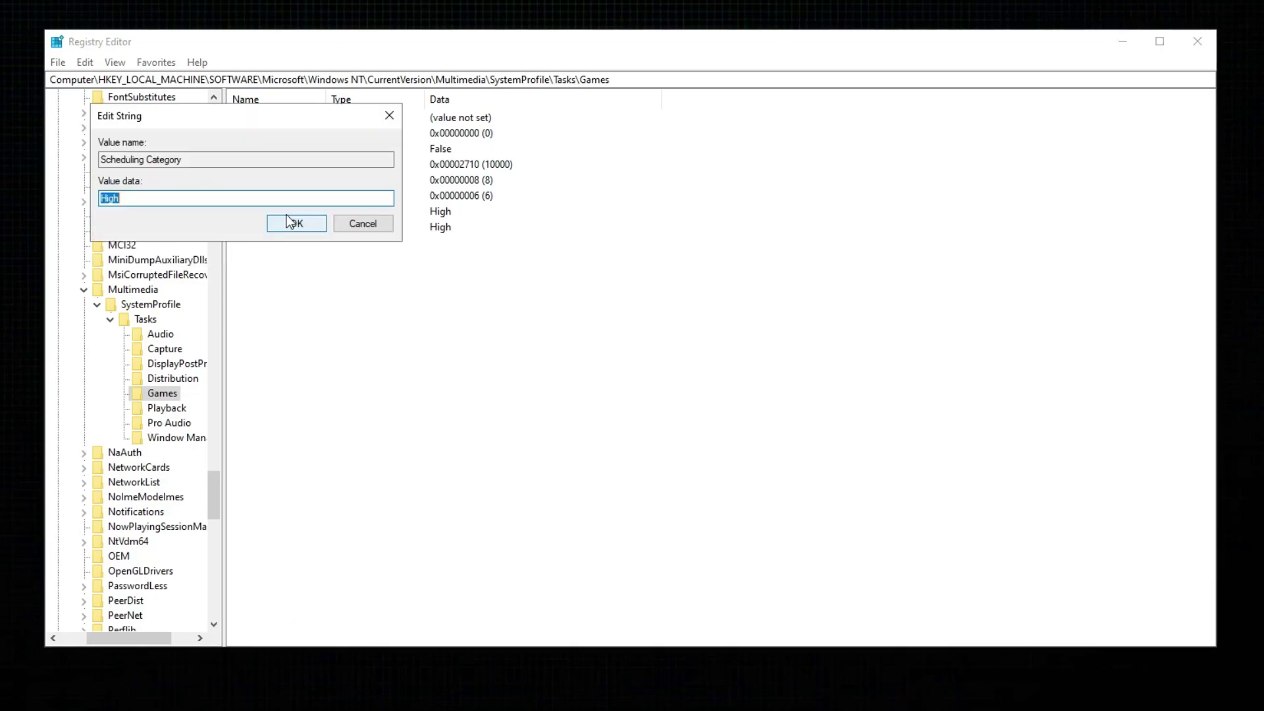
pyautogui.click(146, 203)
pyautogui.doubleClick(114, 199)
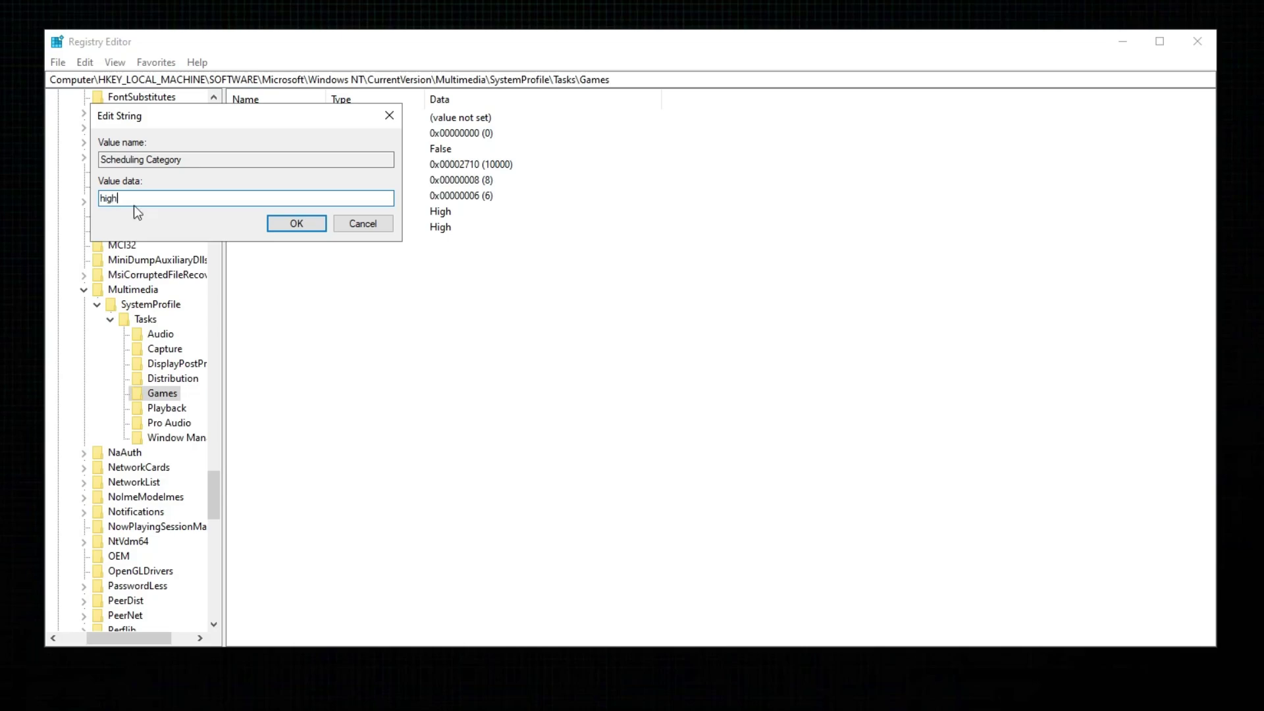
pyautogui.click(297, 223)
# Set the SFIO Priority string in the Games key to High.
pyautogui.click(301, 227)
pyautogui.rightClick(301, 227)
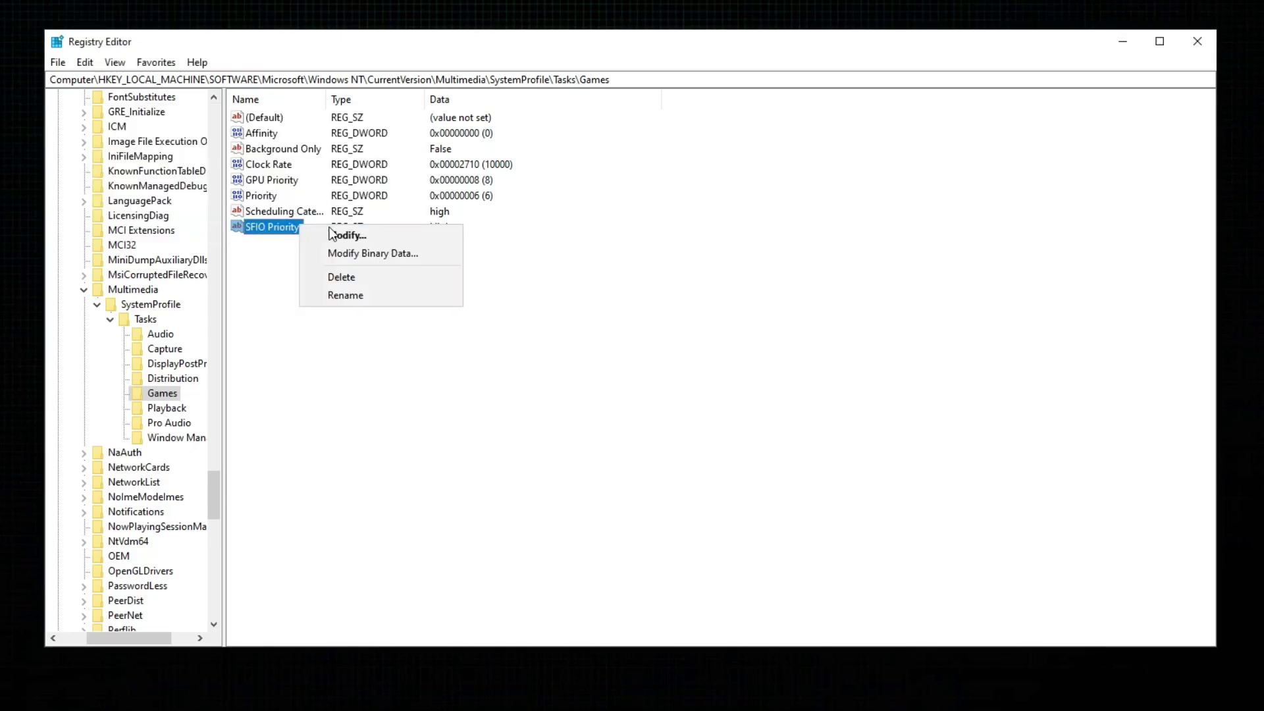
pyautogui.click(319, 236)
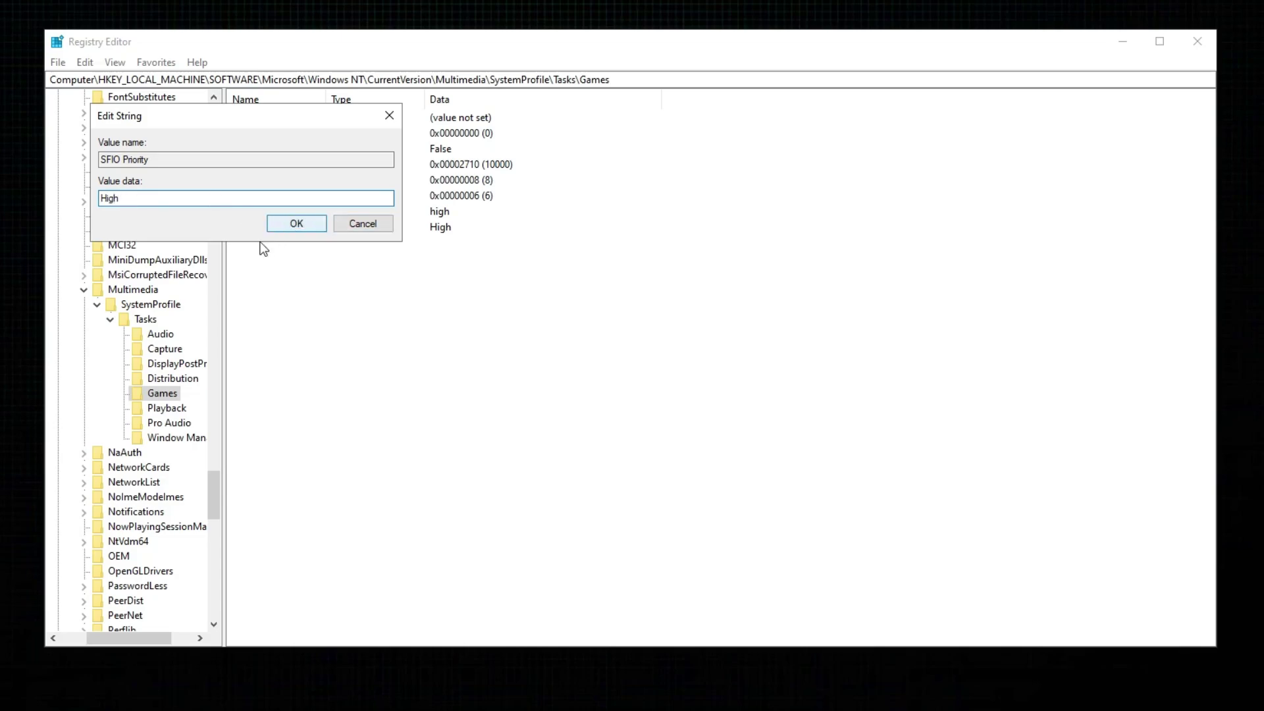
pyautogui.click(293, 223)
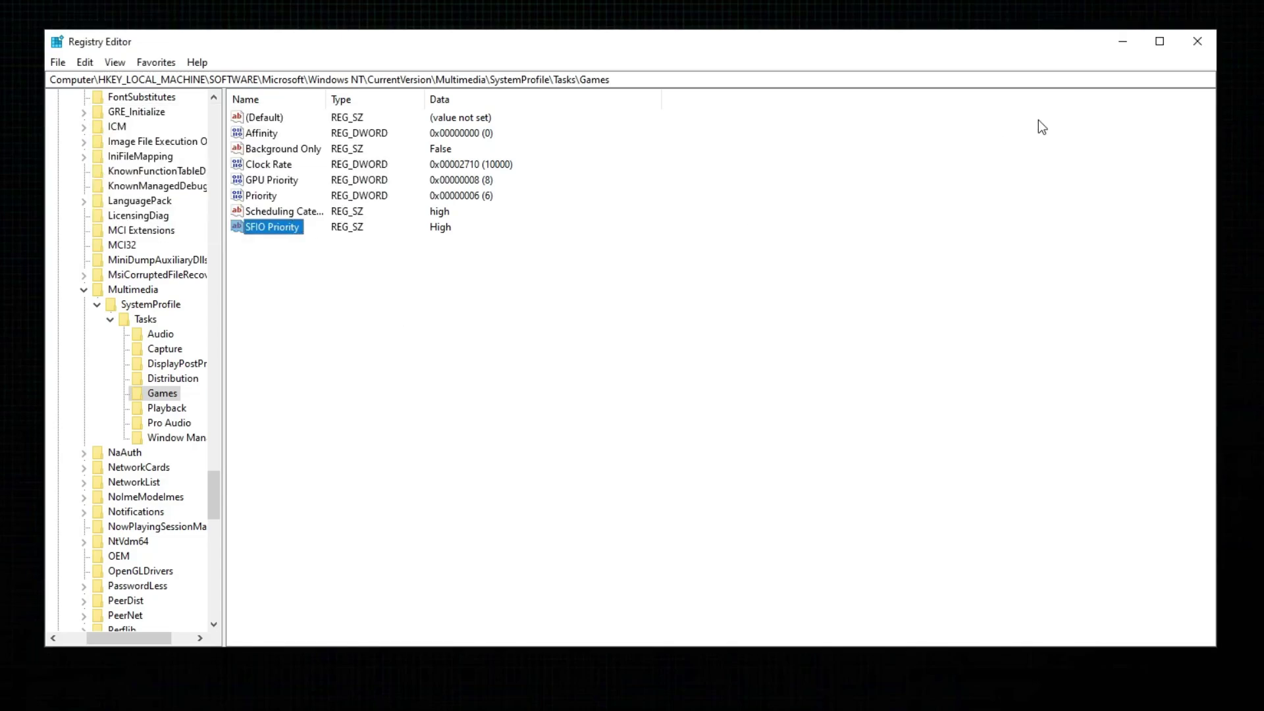
# Close the Registry Editor to finish the registry edits.
pyautogui.rightClick(775, 214)
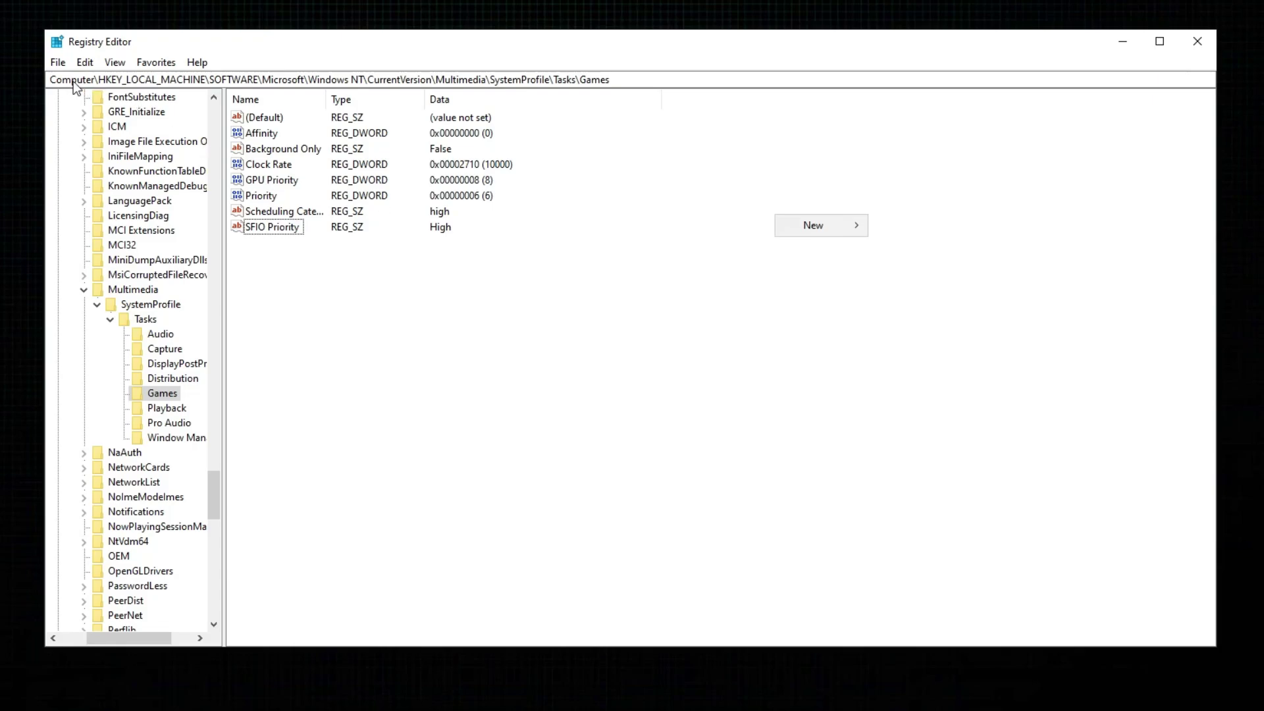
pyautogui.click(58, 61)
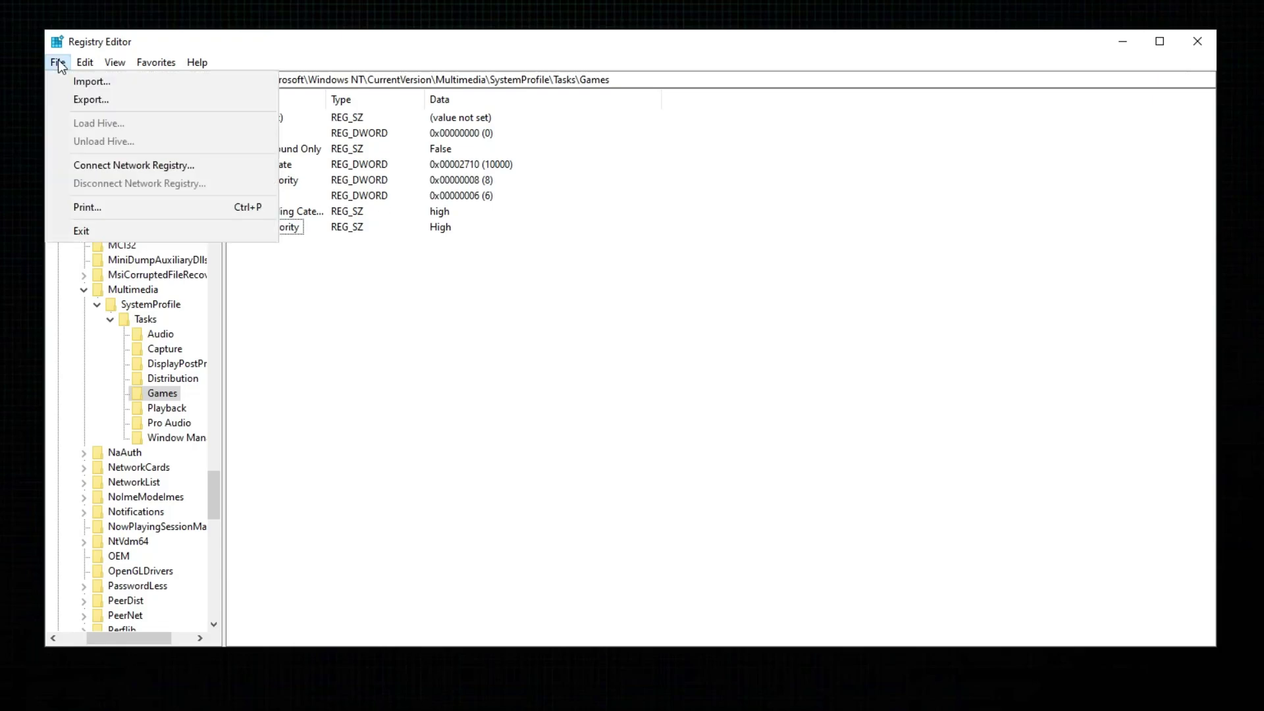
pyautogui.click(680, 212)
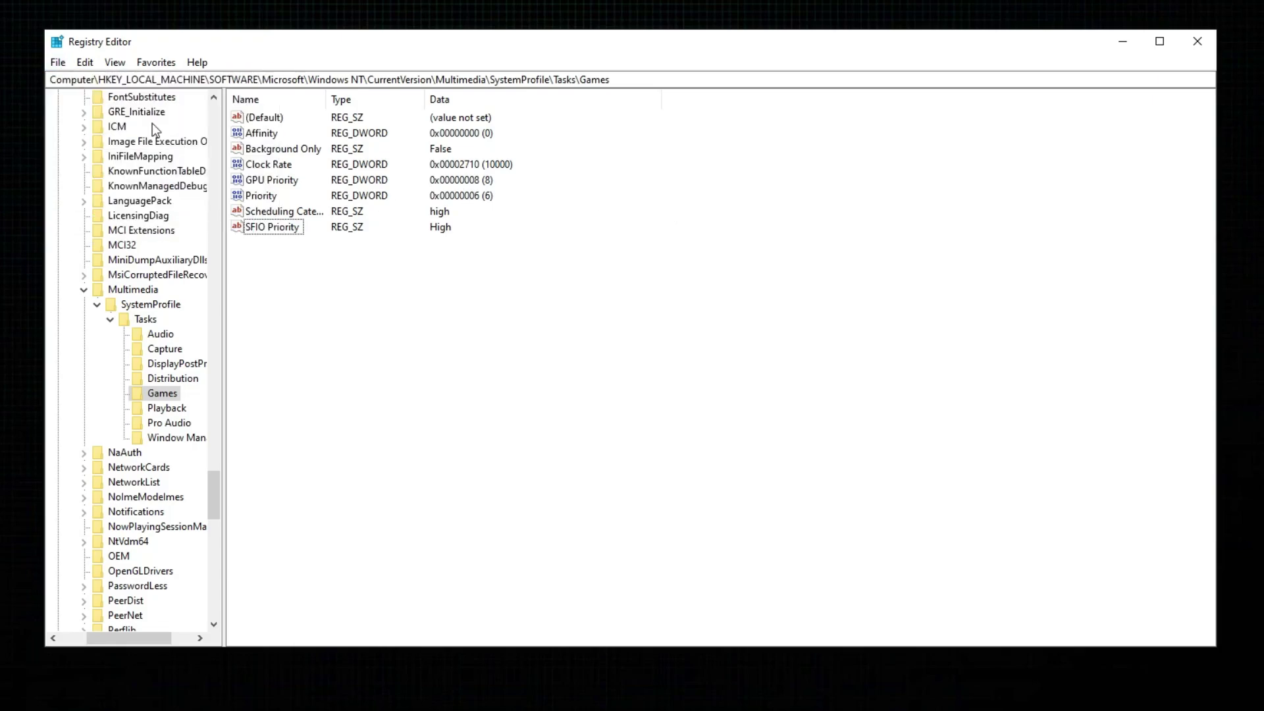
pyautogui.click(1197, 41)
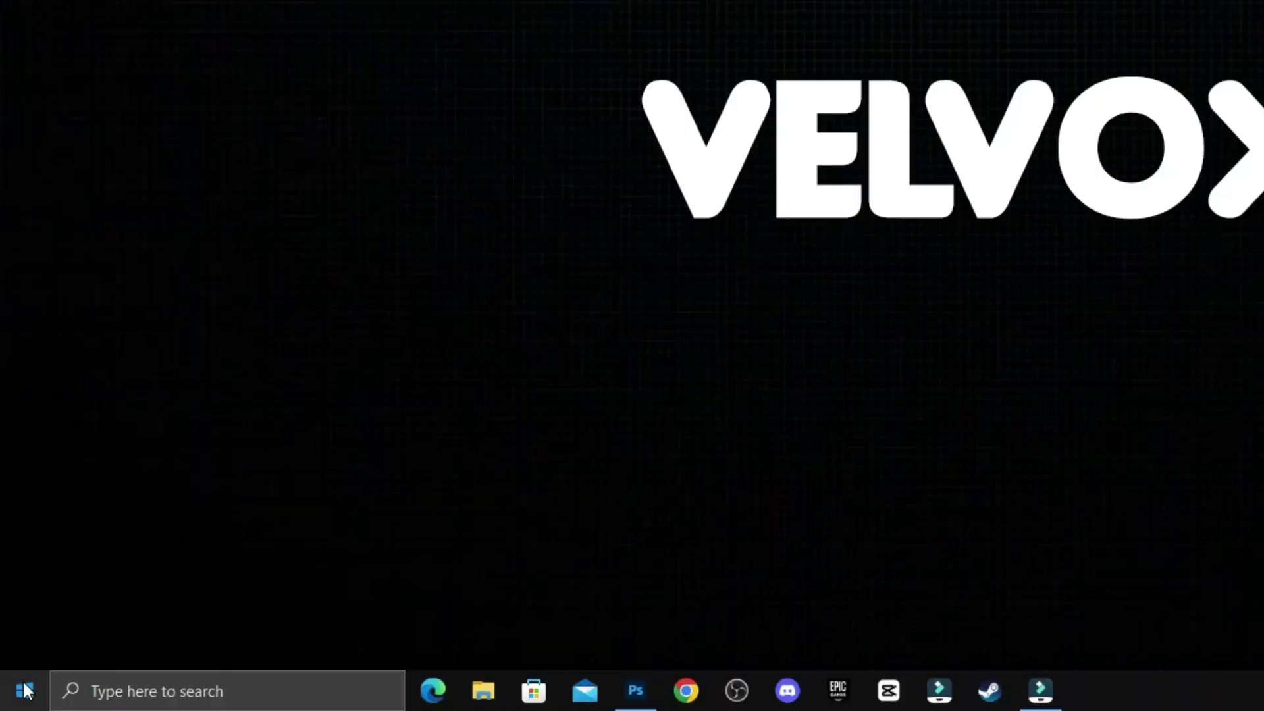
# Open the user's temporary files folder by running %temp%.
pyautogui.rightClick(24, 691)
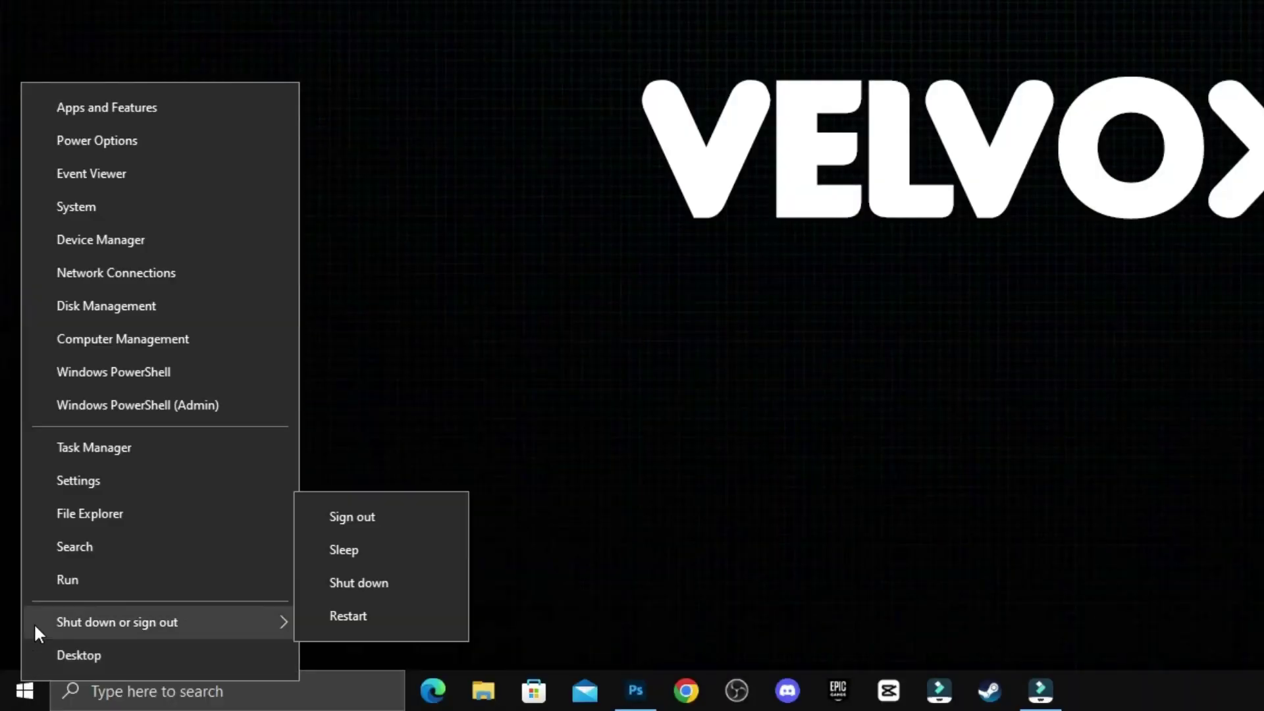
pyautogui.click(71, 580)
pyautogui.moveTo(800, 58); pyautogui.dragTo(801, 57)
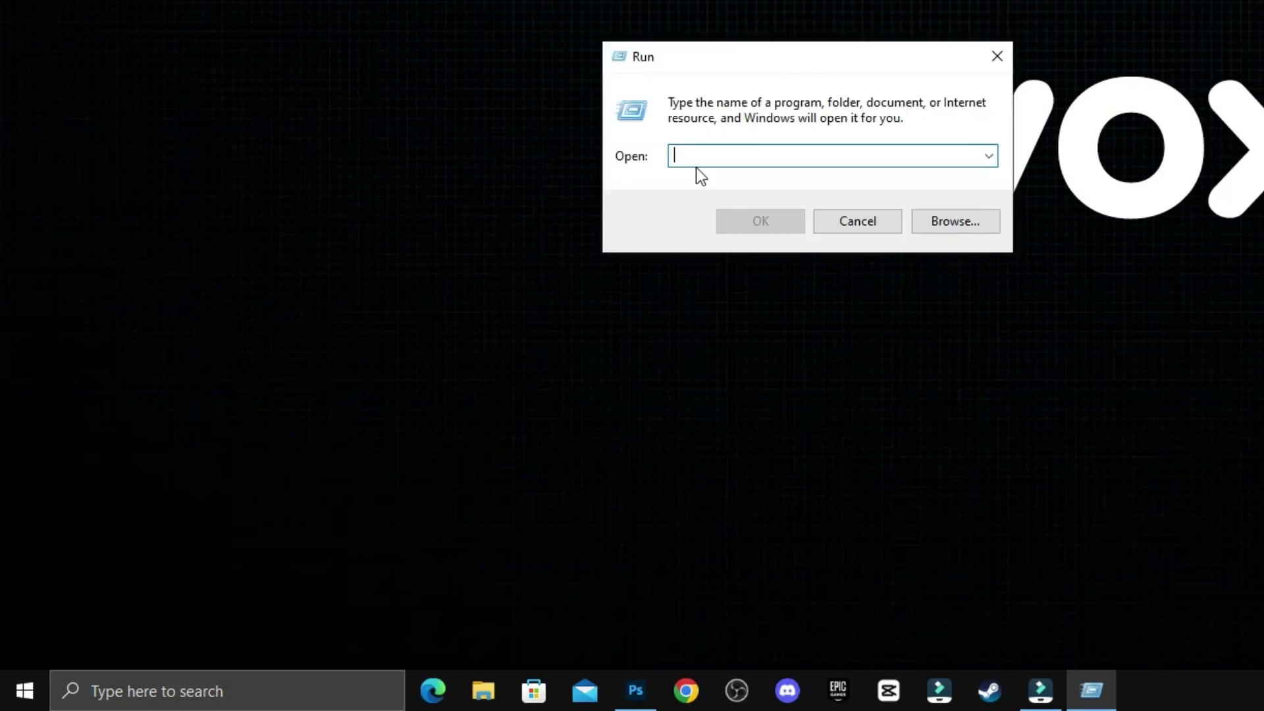
pyautogui.write('%temp%')
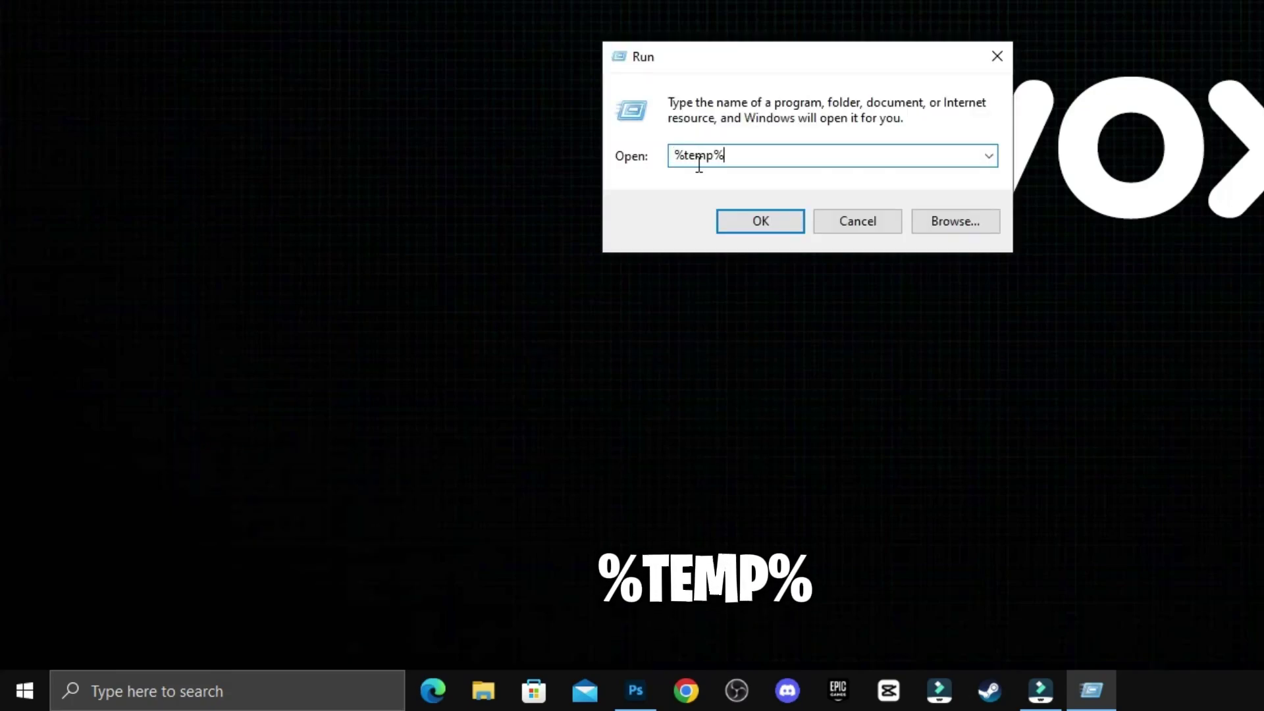
pyautogui.doubleClick(764, 156)
pyautogui.click(764, 156)
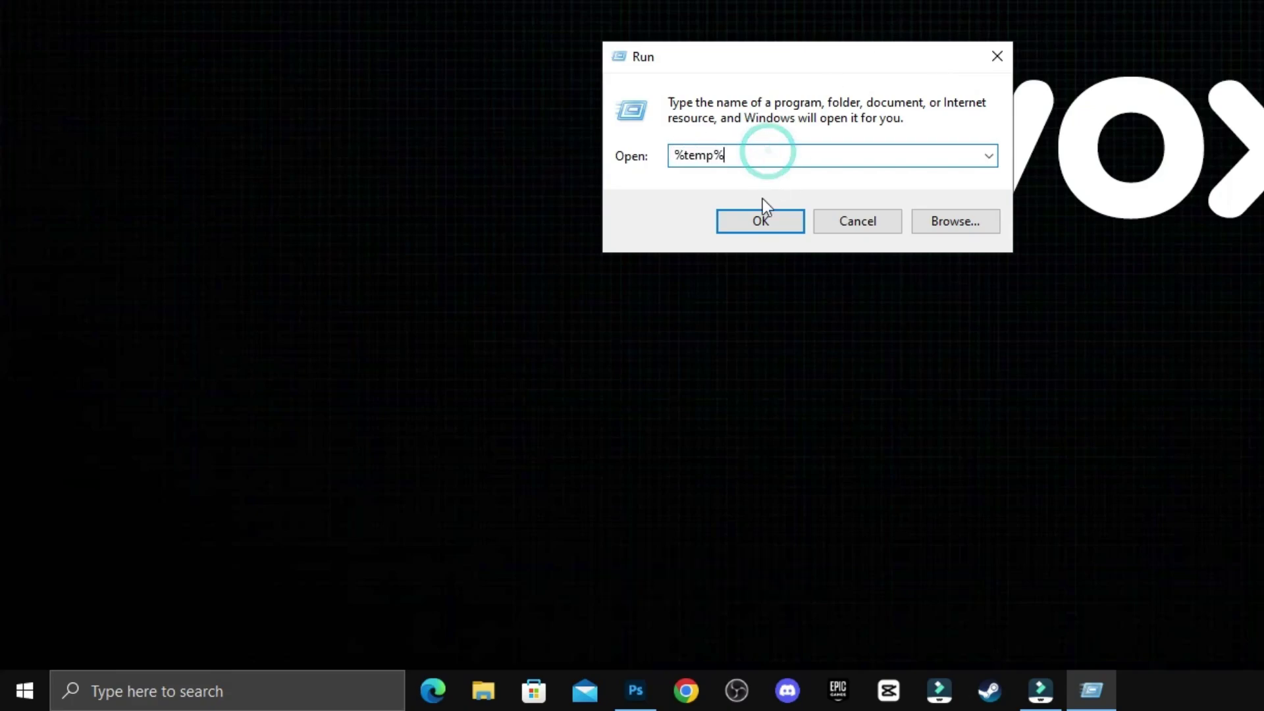
pyautogui.click(770, 222)
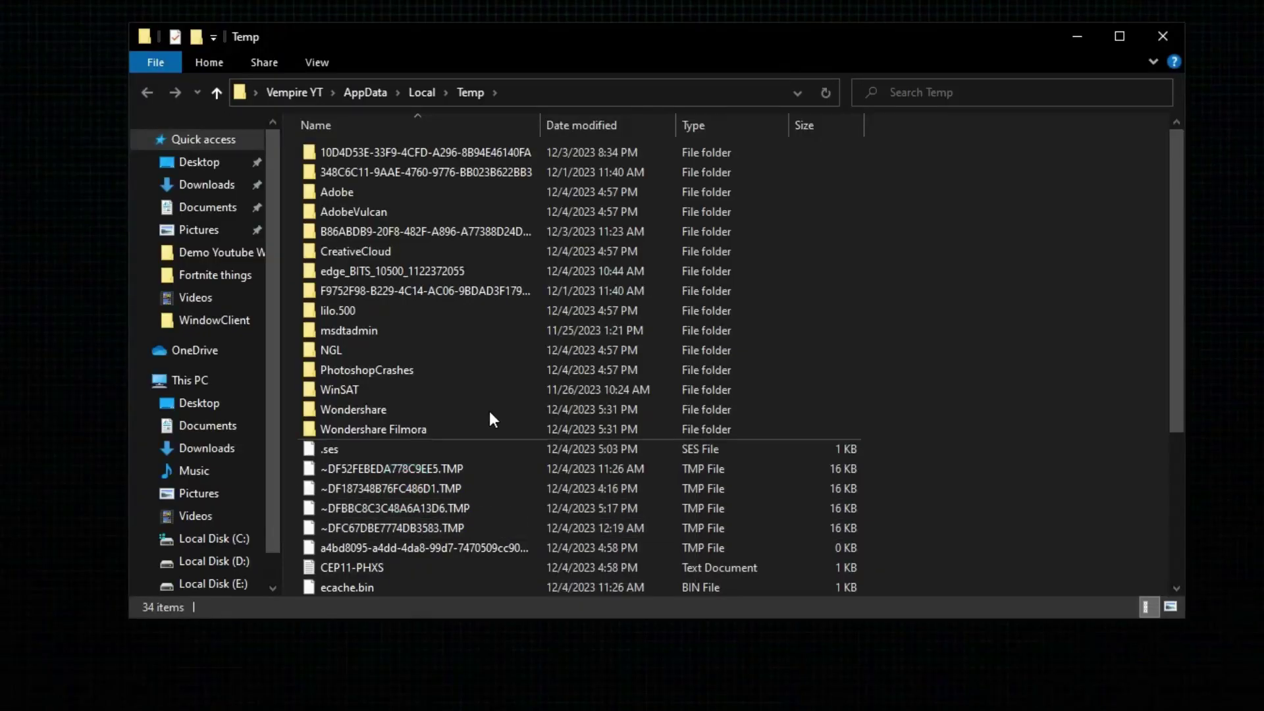
# Delete all contents of the Temp folder, skipping the protected and in-use items for all current items, and close the folder.
pyautogui.moveTo(918, 153); pyautogui.dragTo(544, 691)
pyautogui.scroll(4, 558, 270)
pyautogui.rightClick(550, 199)
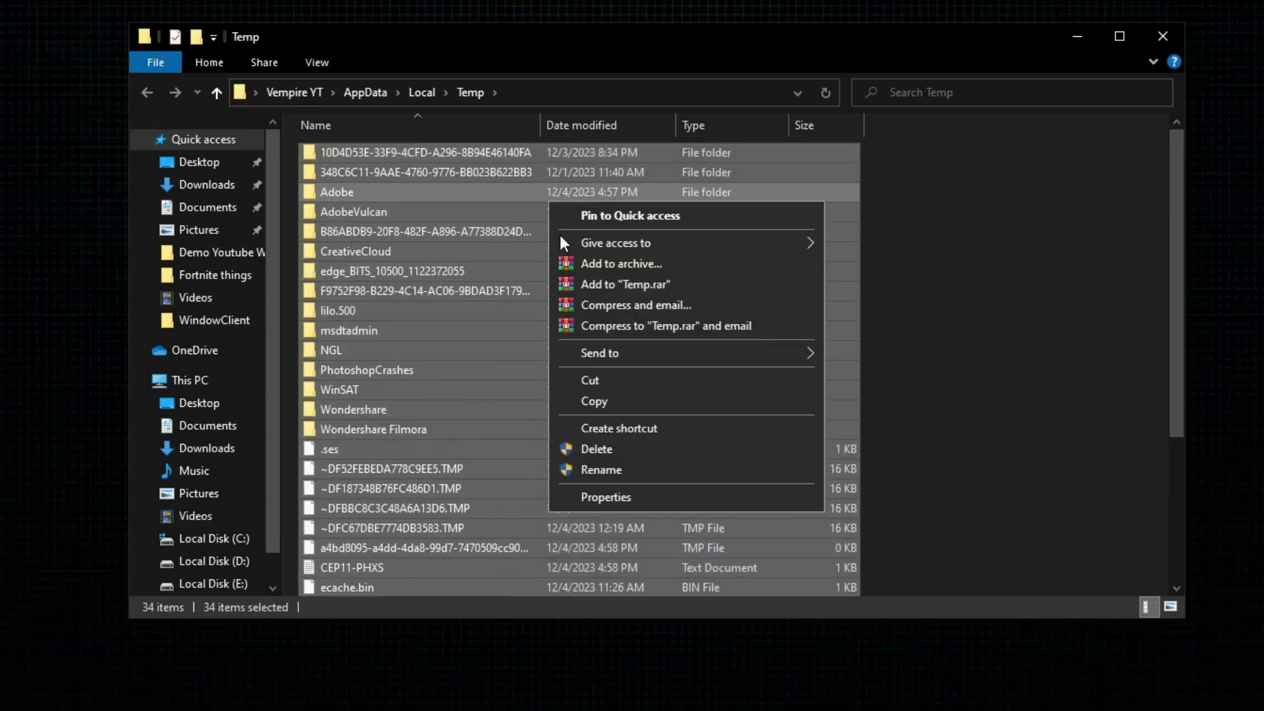
pyautogui.click(599, 451)
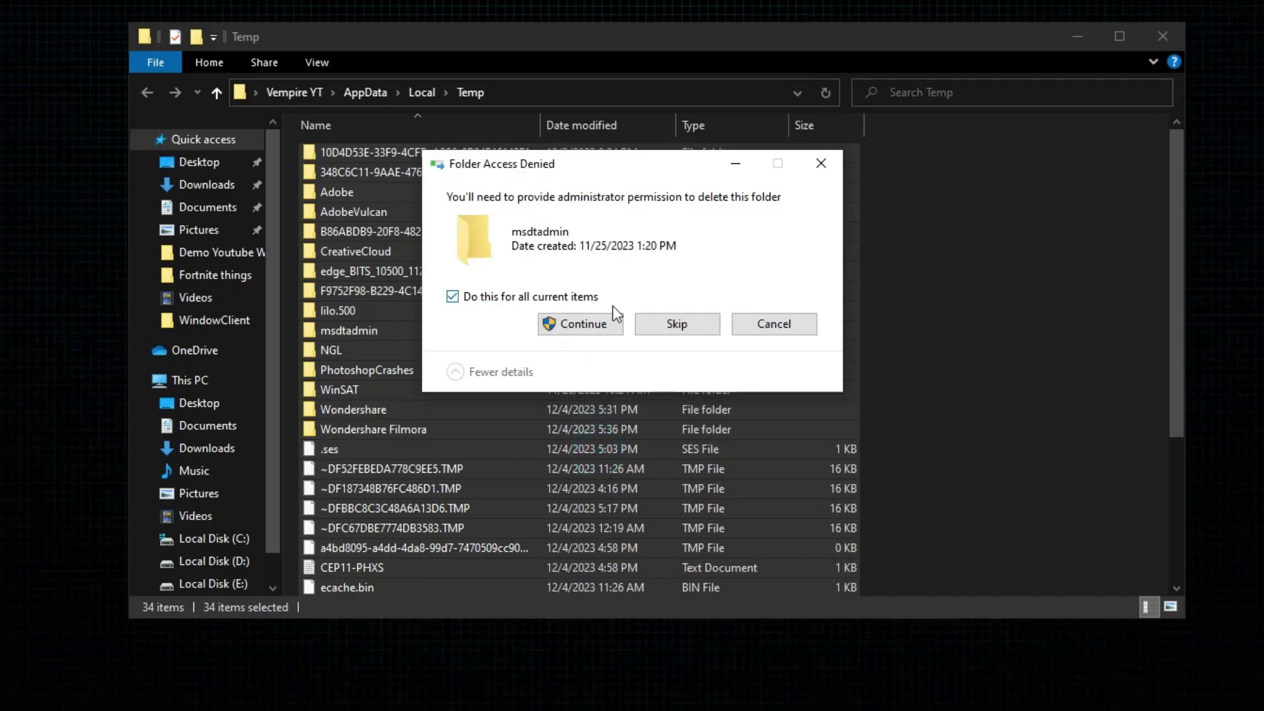
pyautogui.click(676, 323)
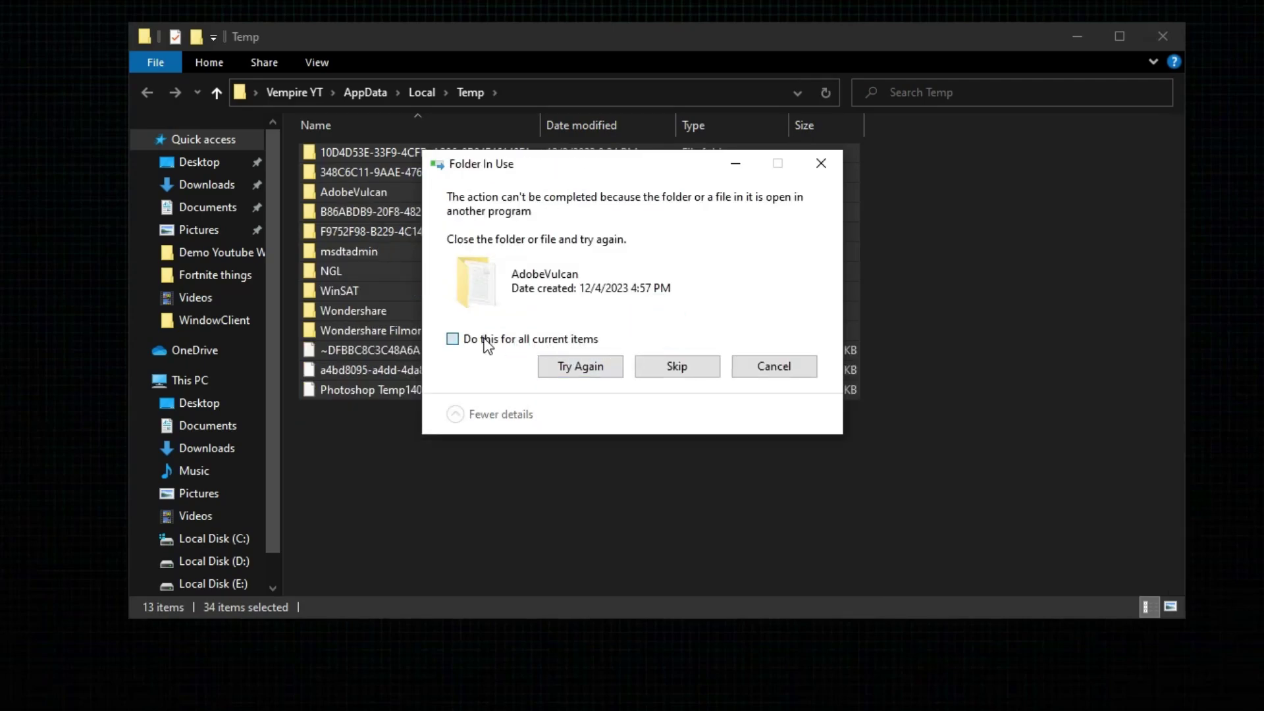
pyautogui.click(487, 341)
pyautogui.click(677, 366)
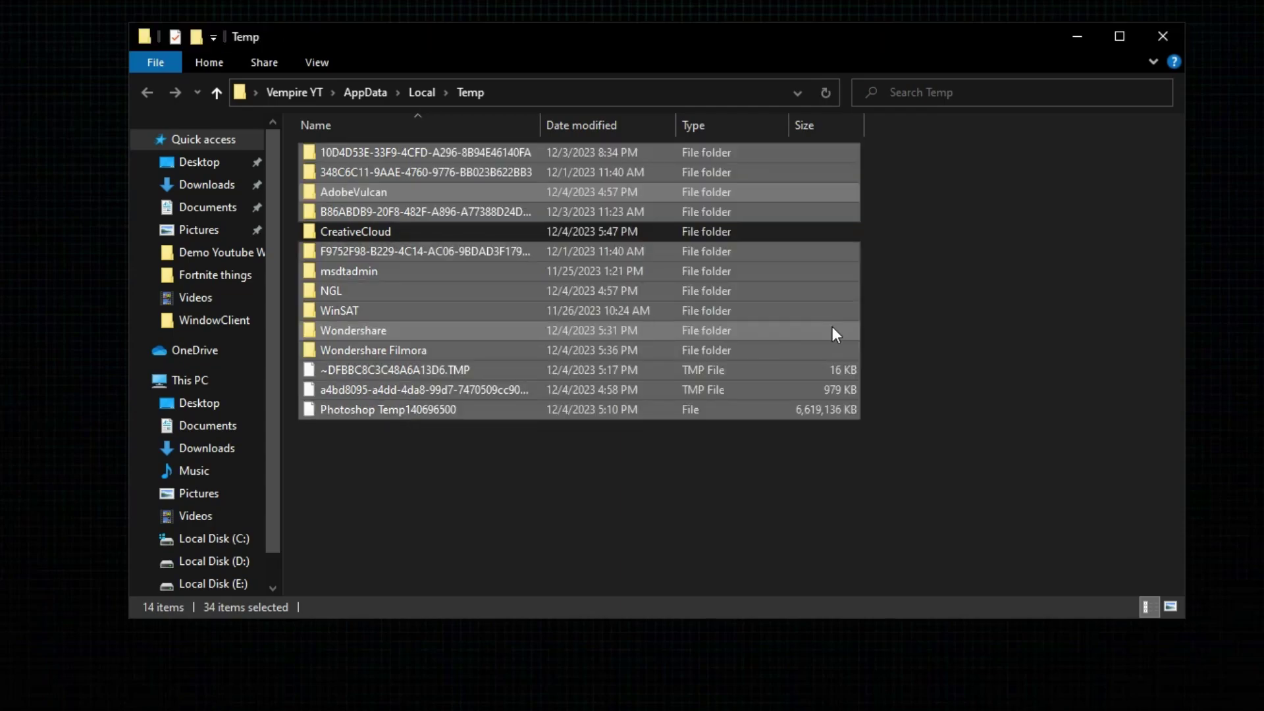
pyautogui.rightClick(974, 274)
pyautogui.click(1019, 379)
pyautogui.click(1162, 36)
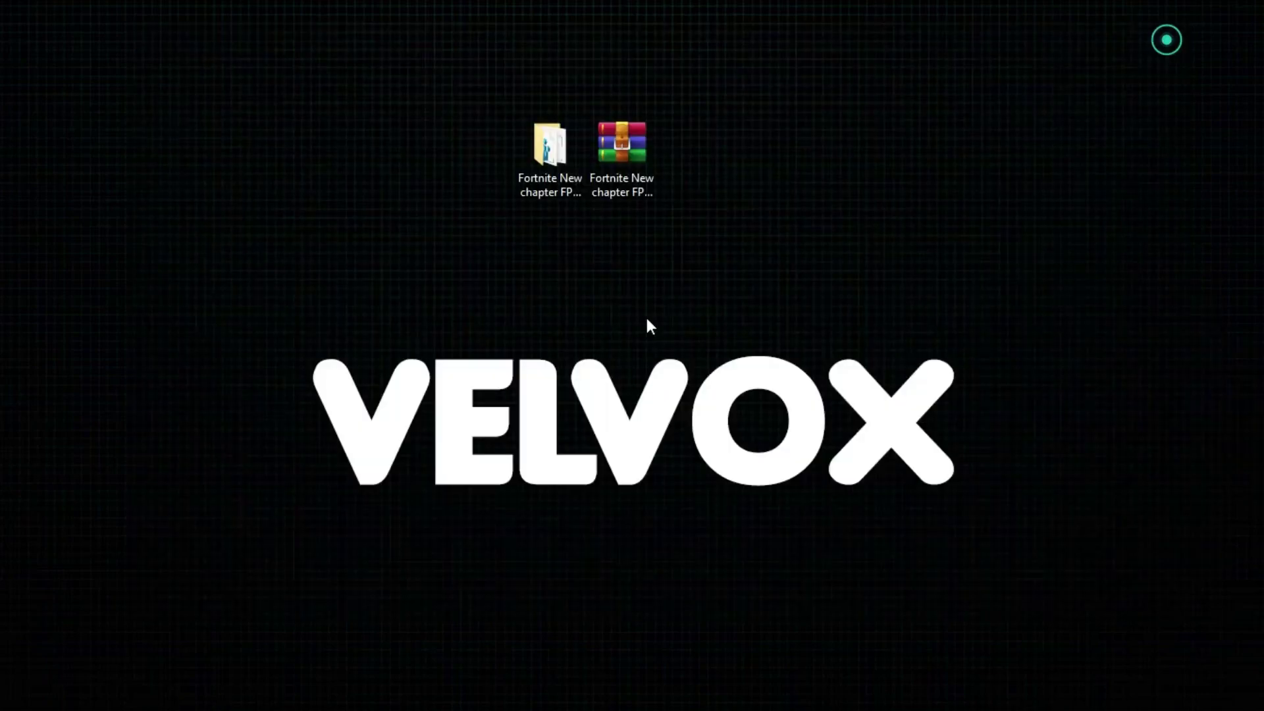
# Open the Windows prefetch folder by running prefetch.
pyautogui.rightClick(20, 699)
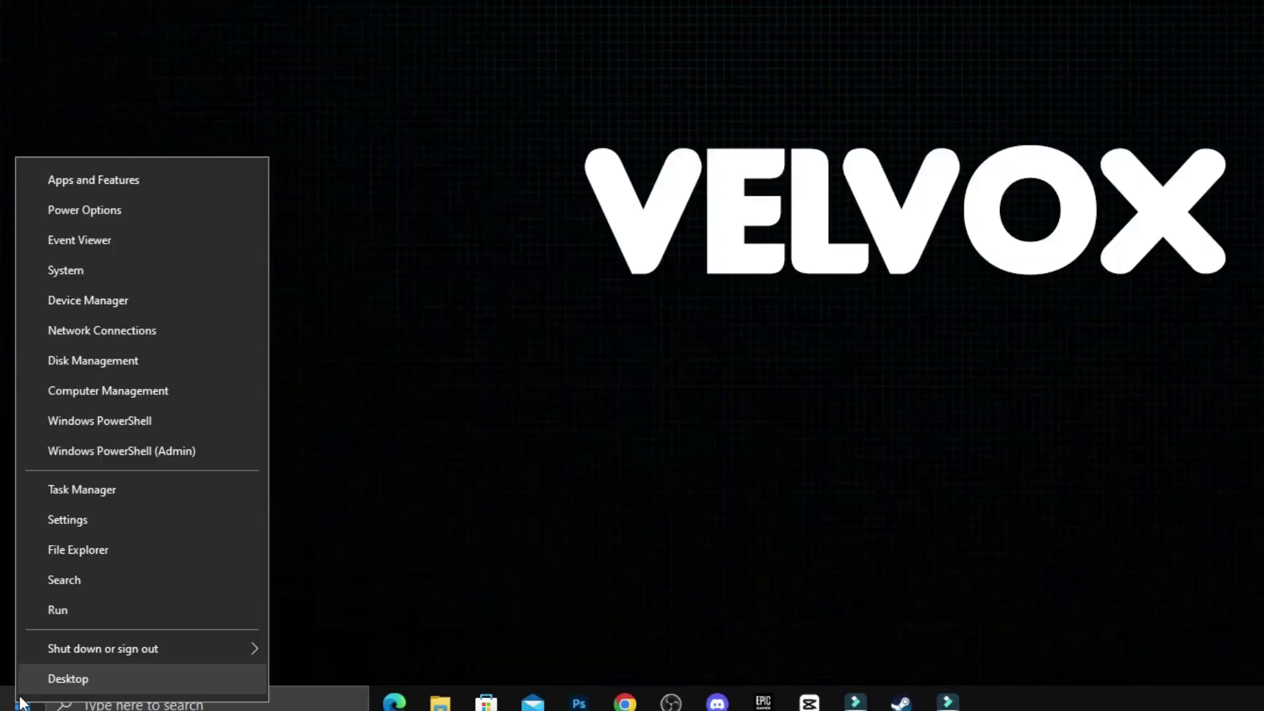
pyautogui.click(83, 610)
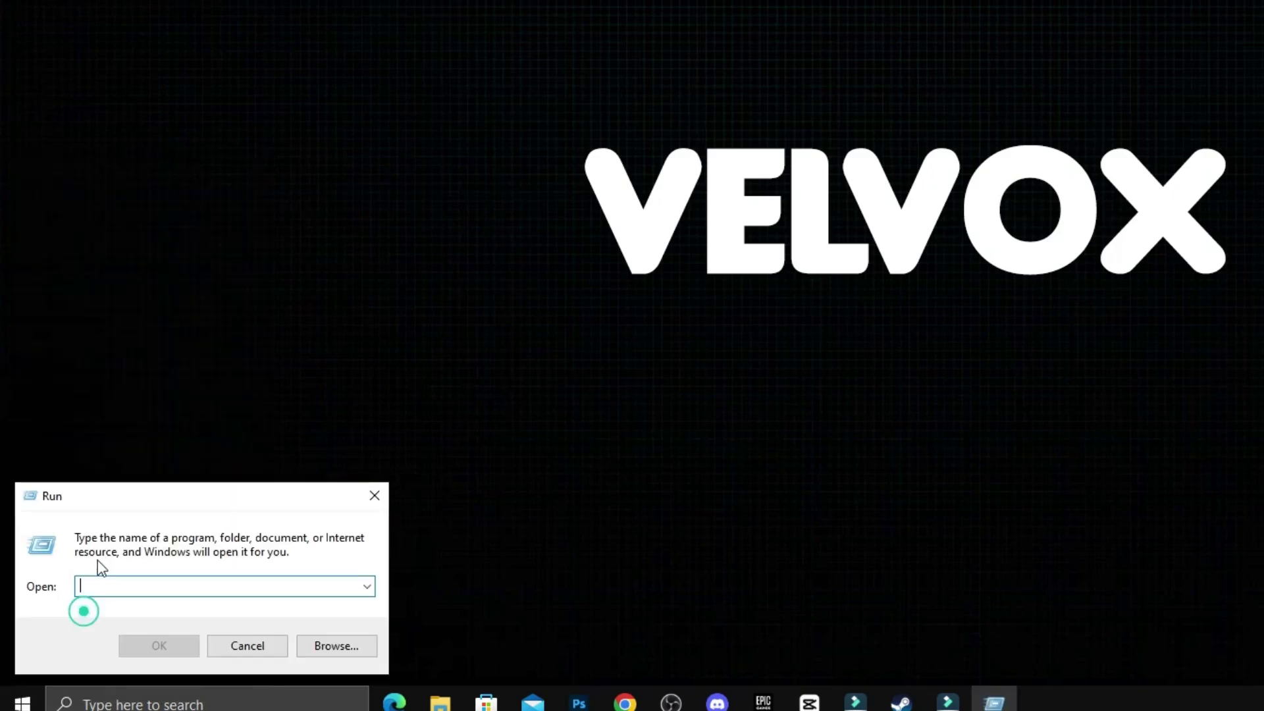
pyautogui.click(164, 495)
pyautogui.moveTo(685, 140); pyautogui.dragTo(684, 140)
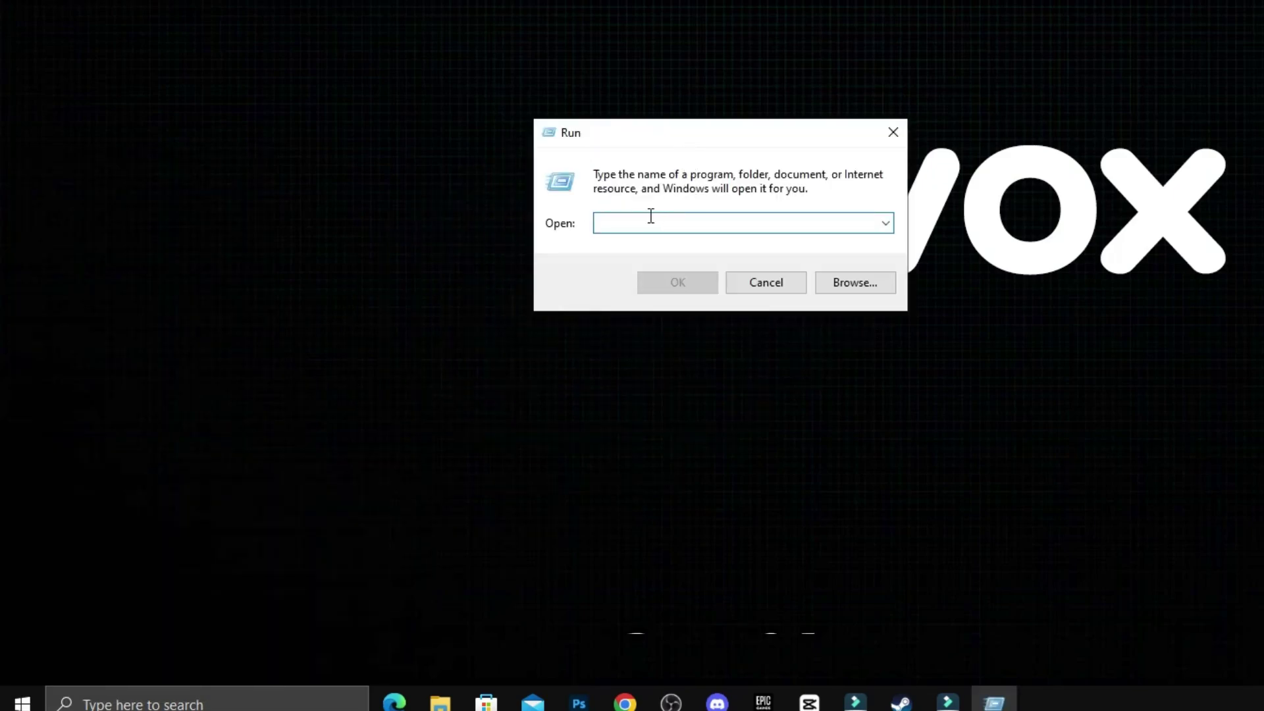
pyautogui.click(626, 217)
pyautogui.write('pr')
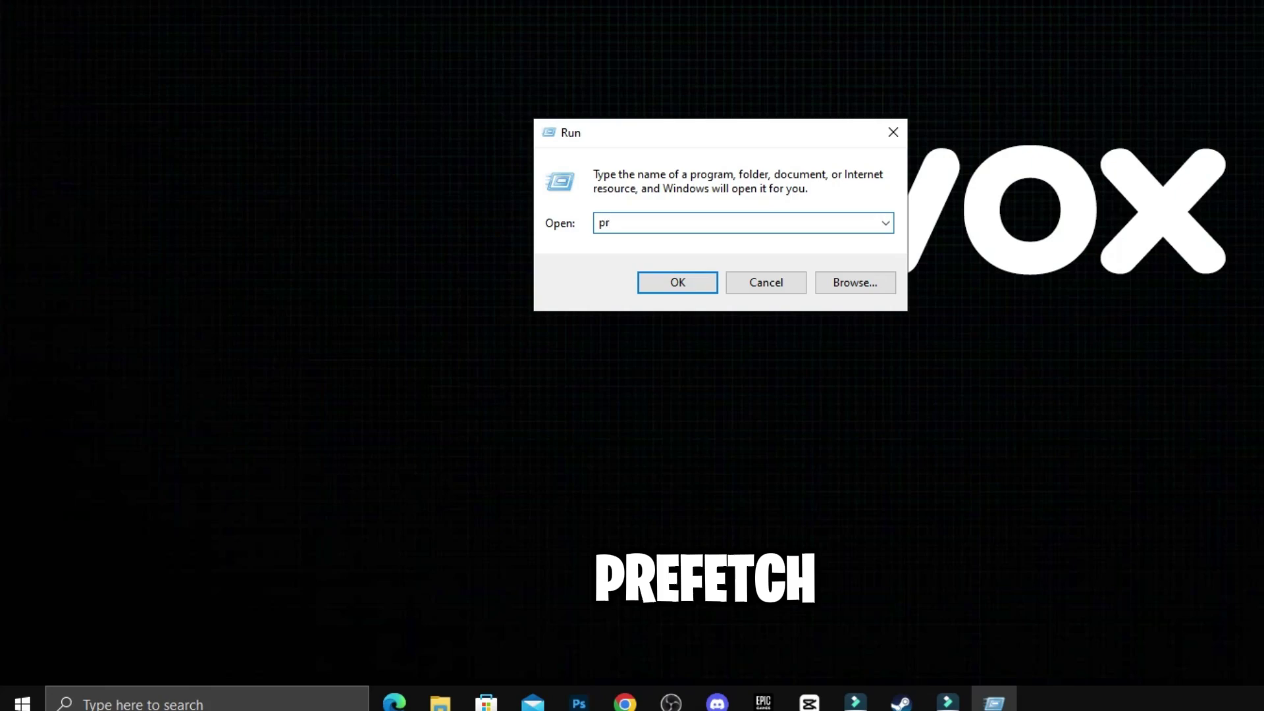
pyautogui.write('efetch')
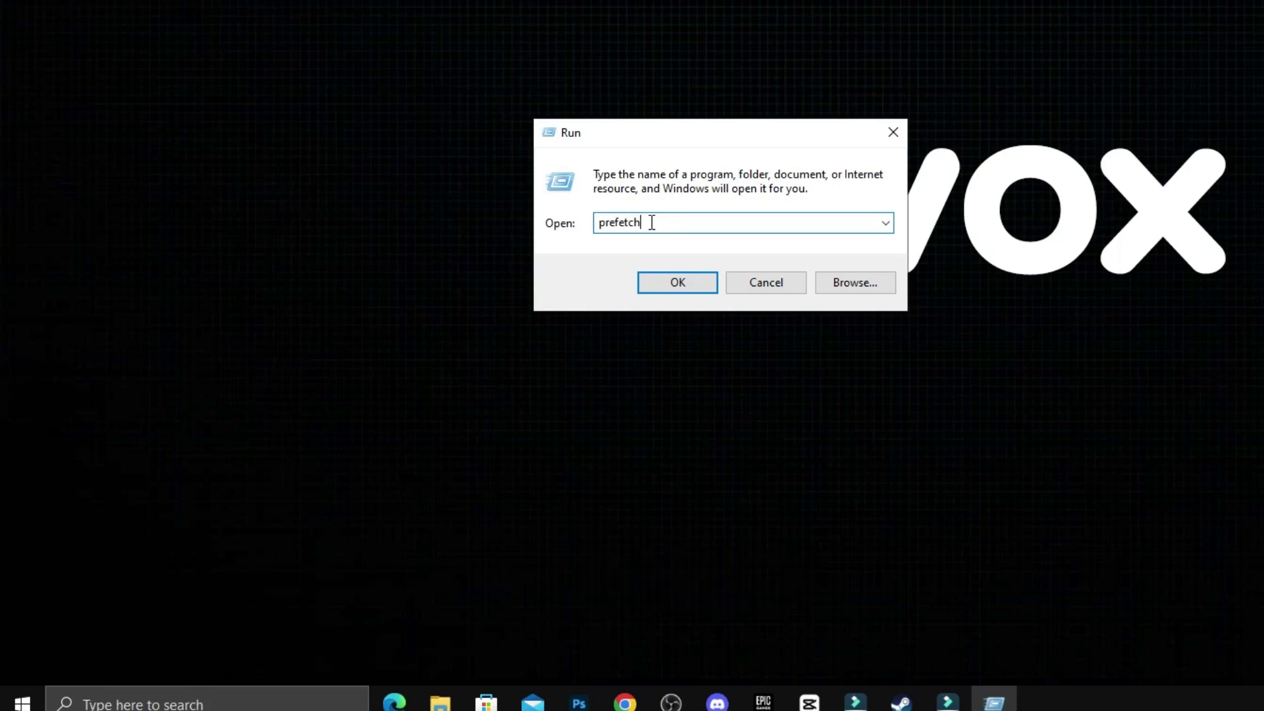
pyautogui.click(665, 281)
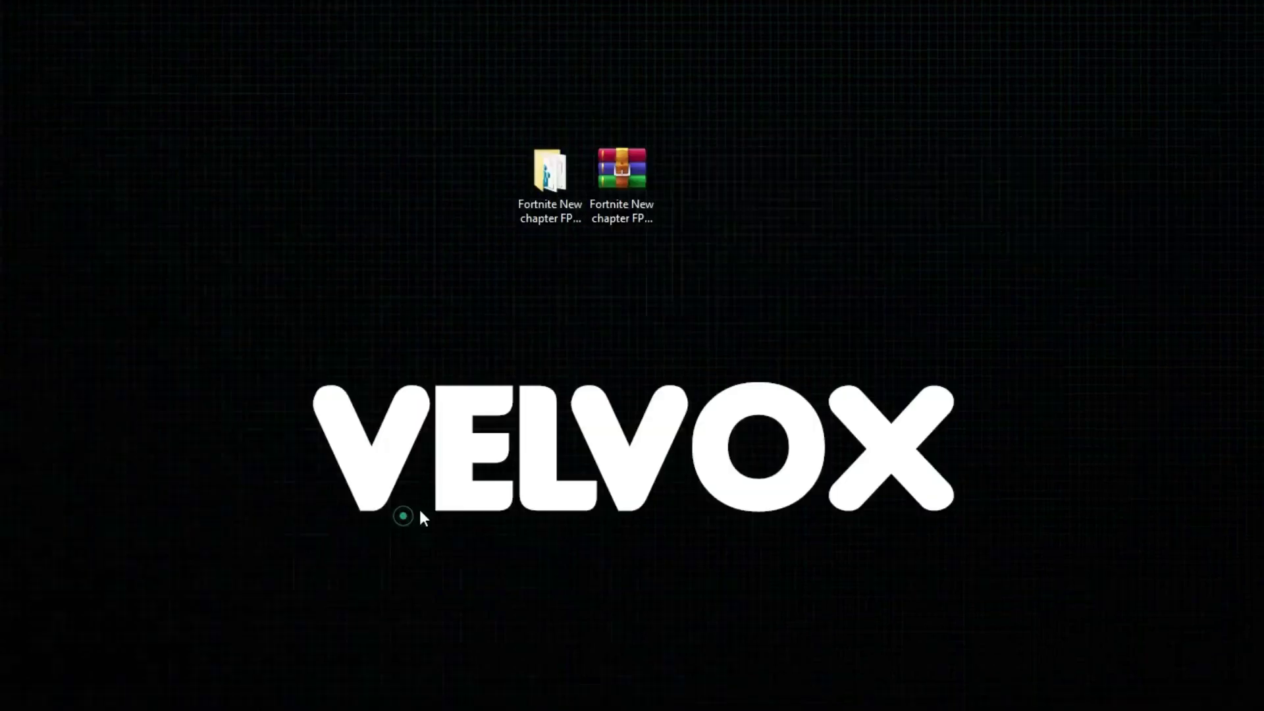
pyautogui.click(660, 468)
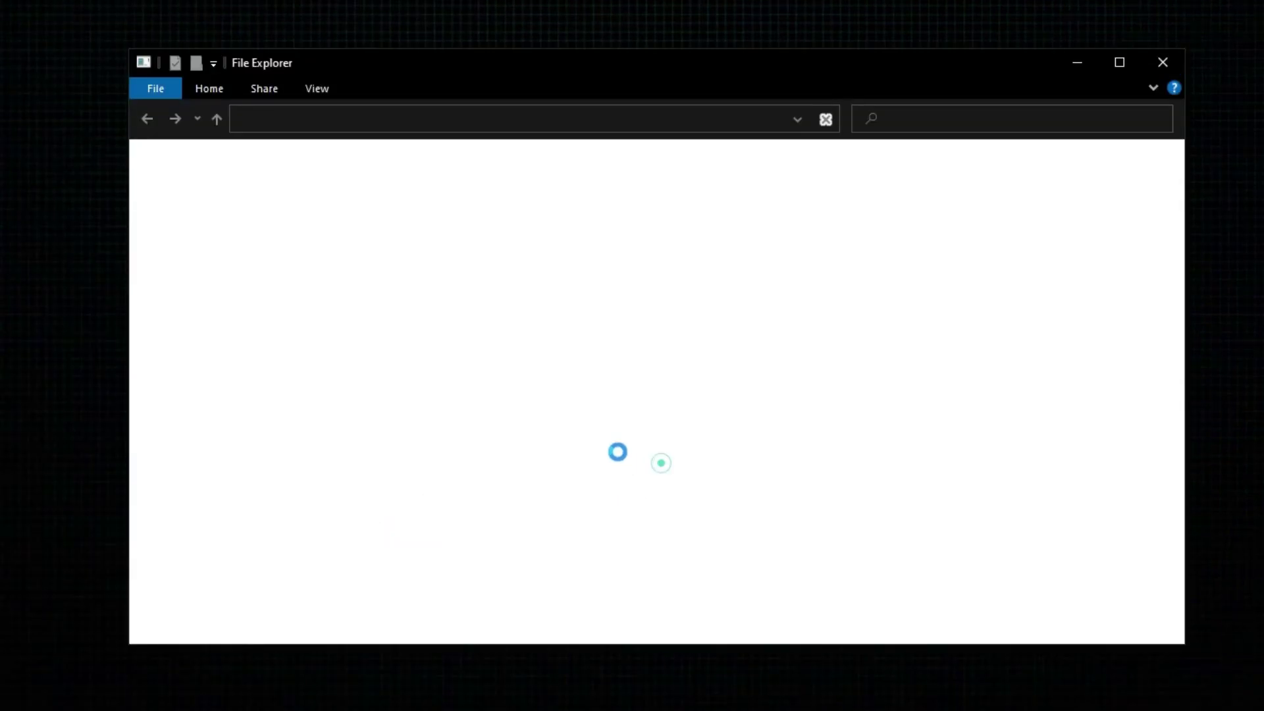
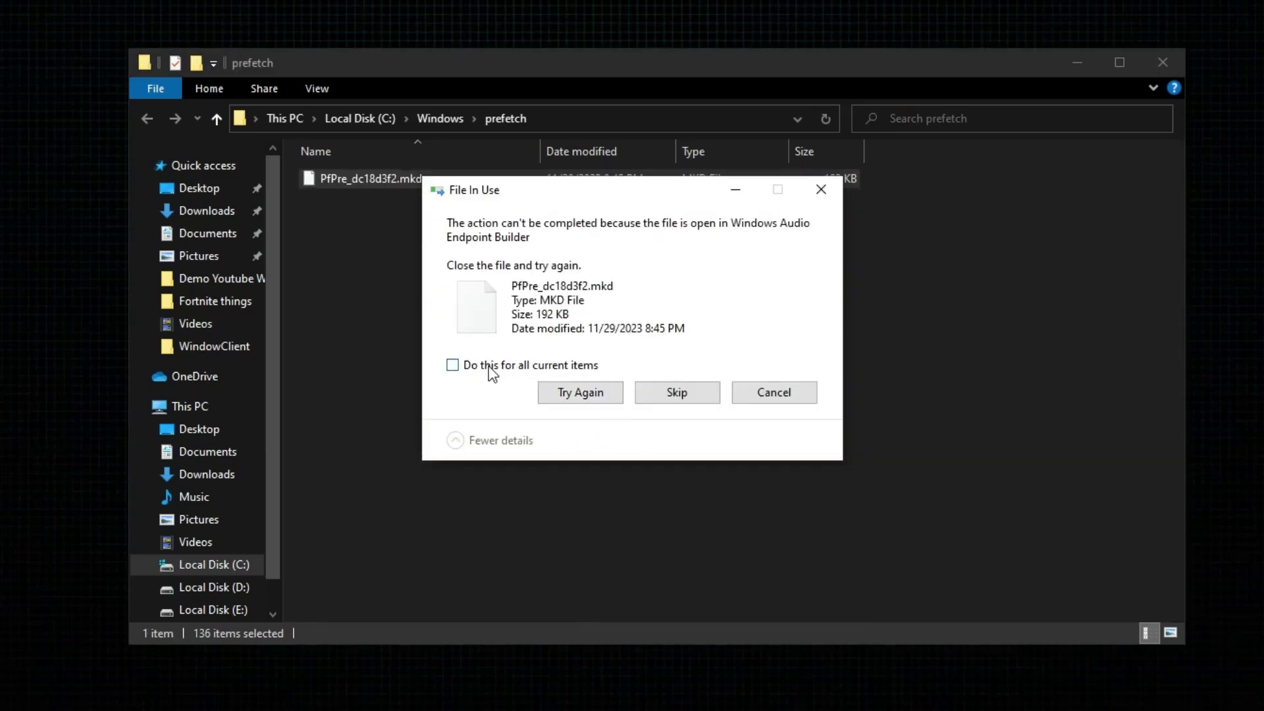
# Finish deleting the prefetch folder's contents by skipping the in-use file for all current items.
pyautogui.click(485, 364)
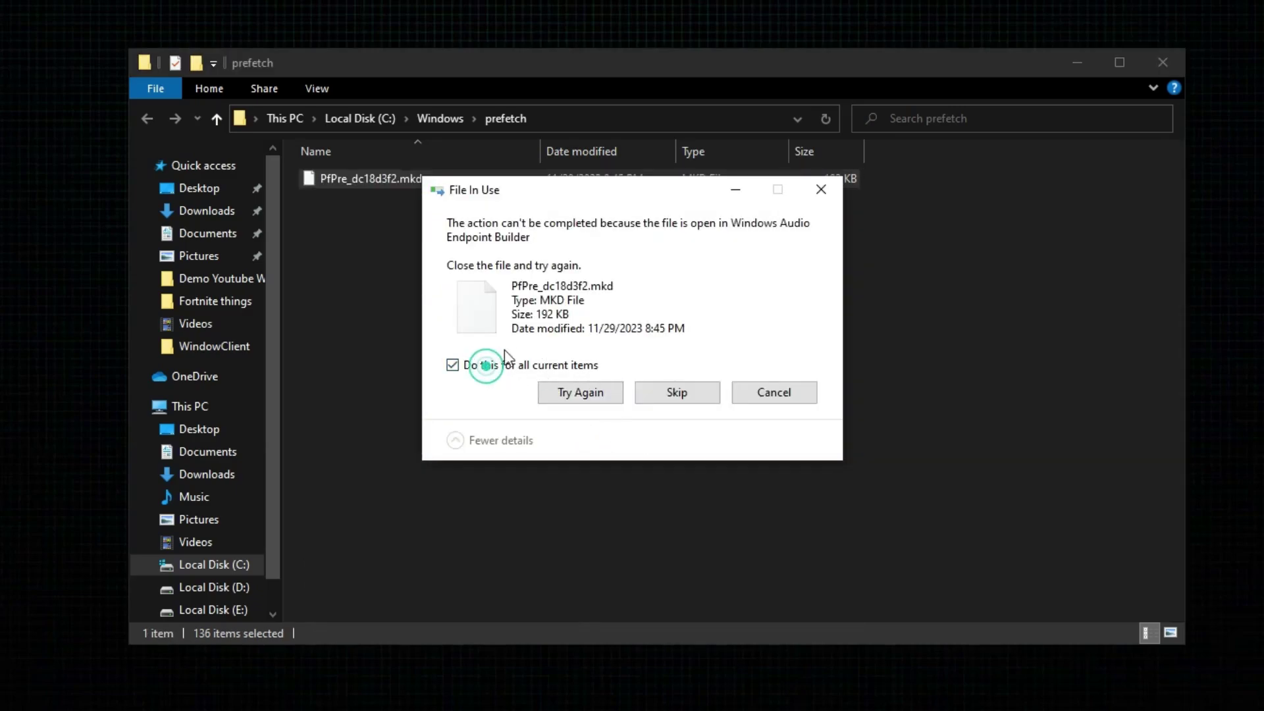
pyautogui.click(667, 393)
pyautogui.rightClick(781, 341)
pyautogui.click(836, 443)
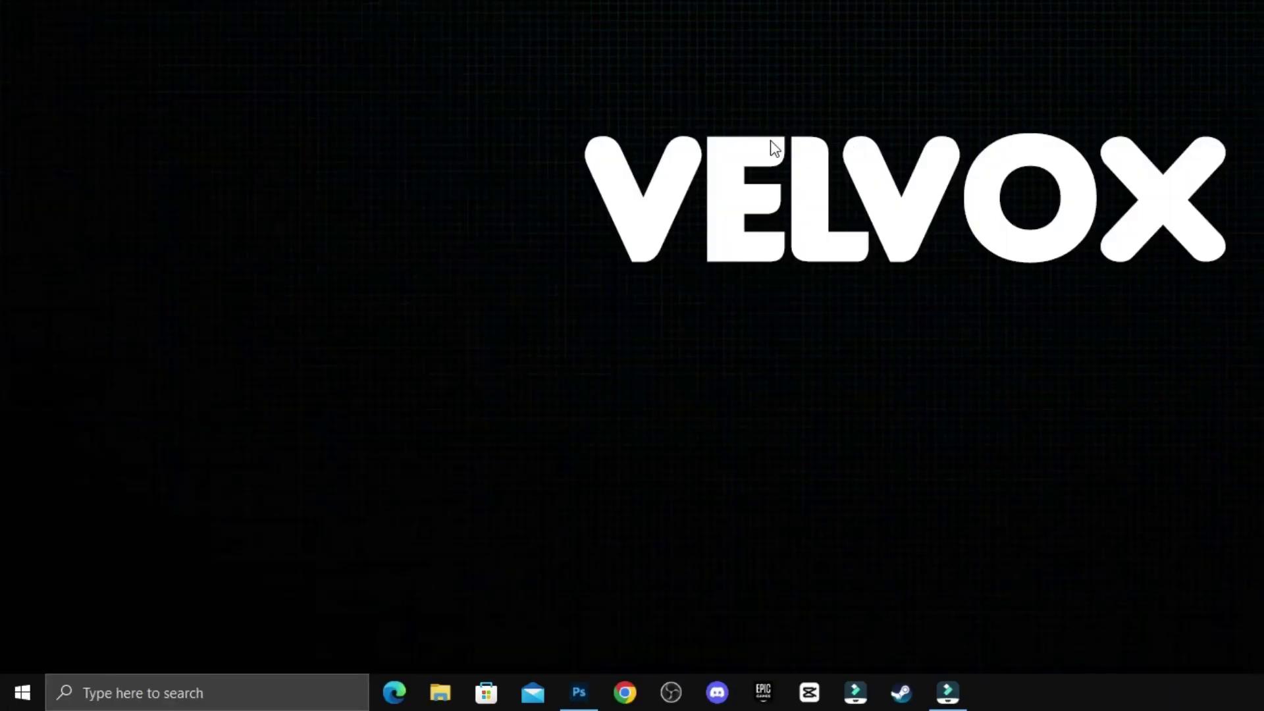
pyautogui.rightClick(772, 141)
pyautogui.click(855, 224)
# Run cleanmgr to launch Disk Cleanup and choose drive C: for cleaning.
pyautogui.rightClick(24, 684)
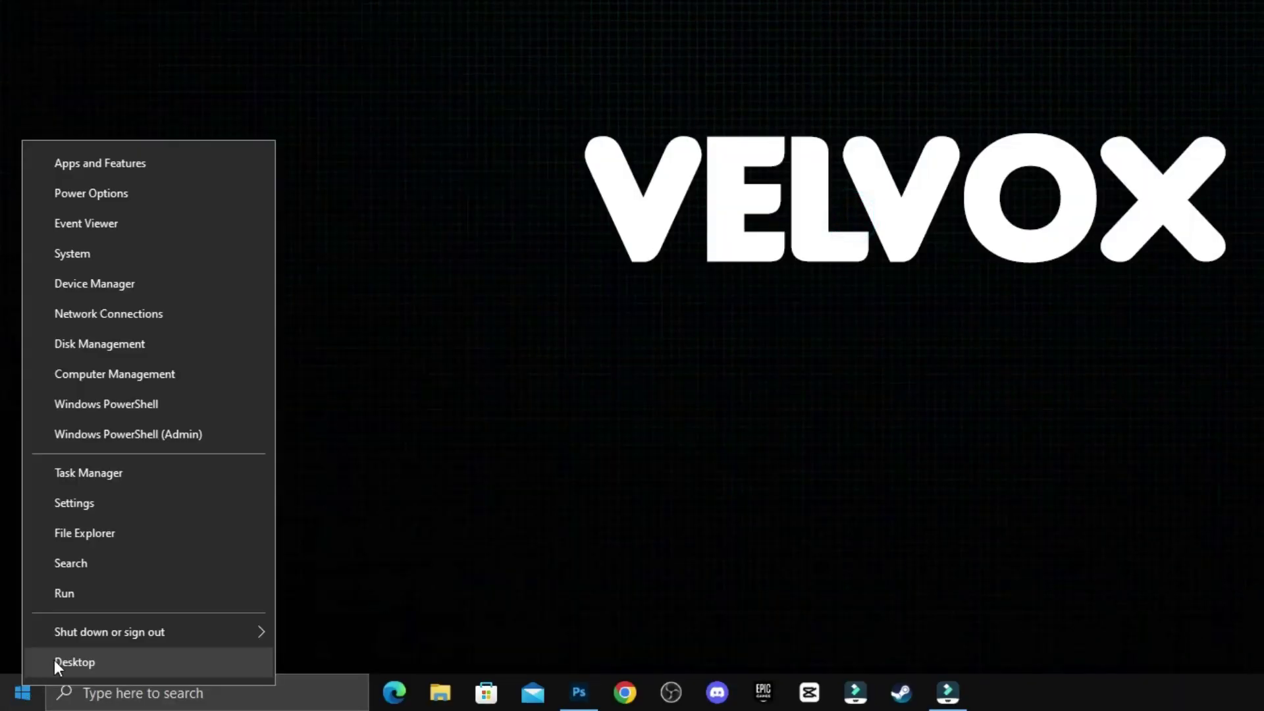
pyautogui.click(87, 593)
pyautogui.moveTo(190, 484); pyautogui.dragTo(807, 150)
pyautogui.write('cleanmgr')
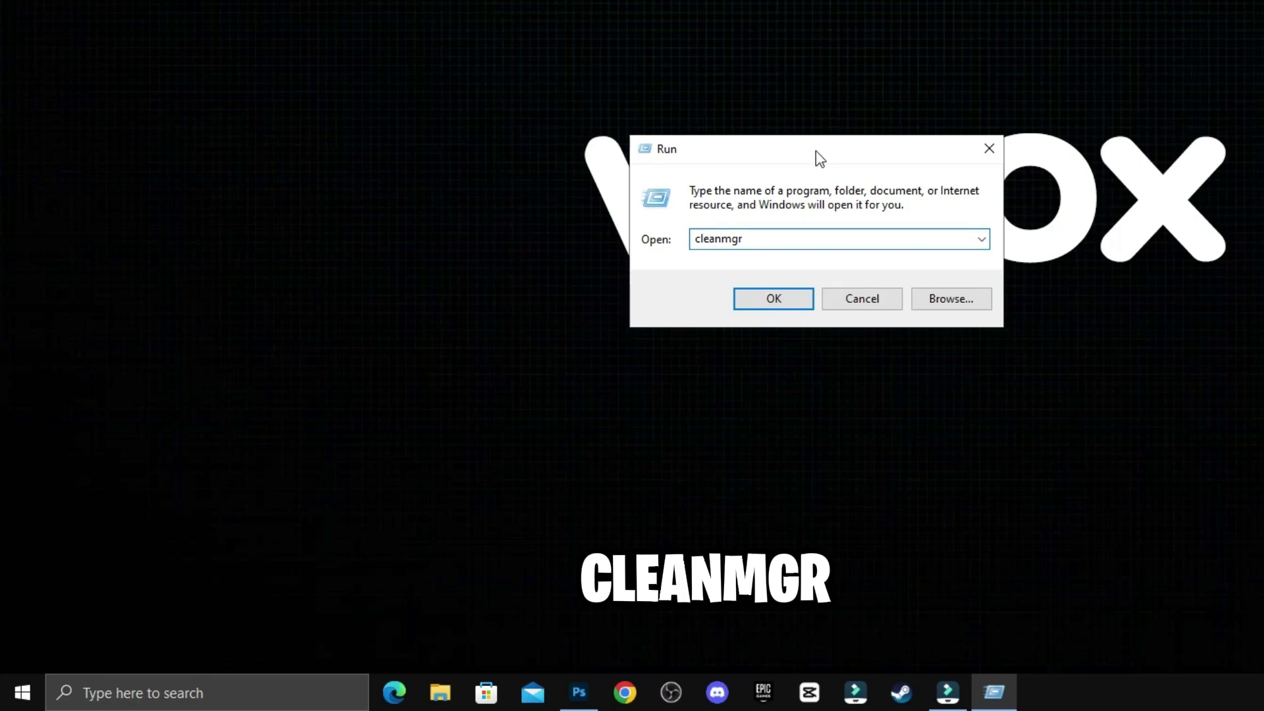
pyautogui.click(774, 301)
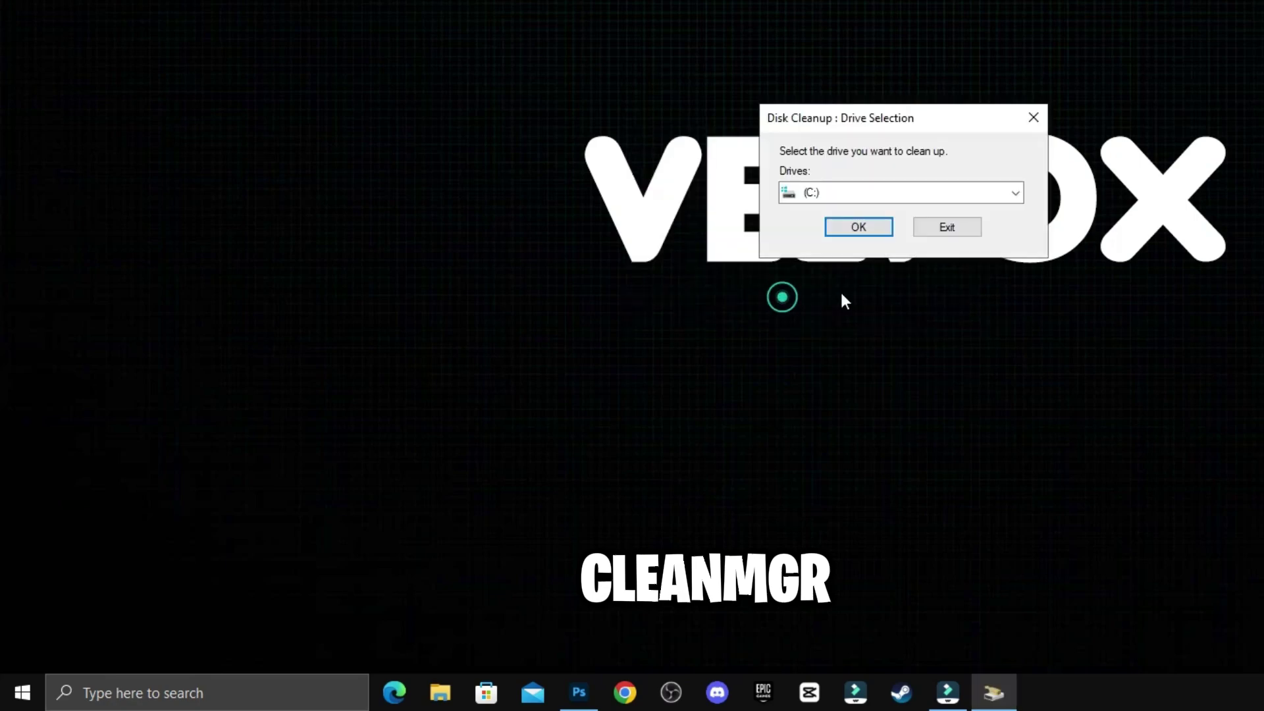
pyautogui.click(841, 227)
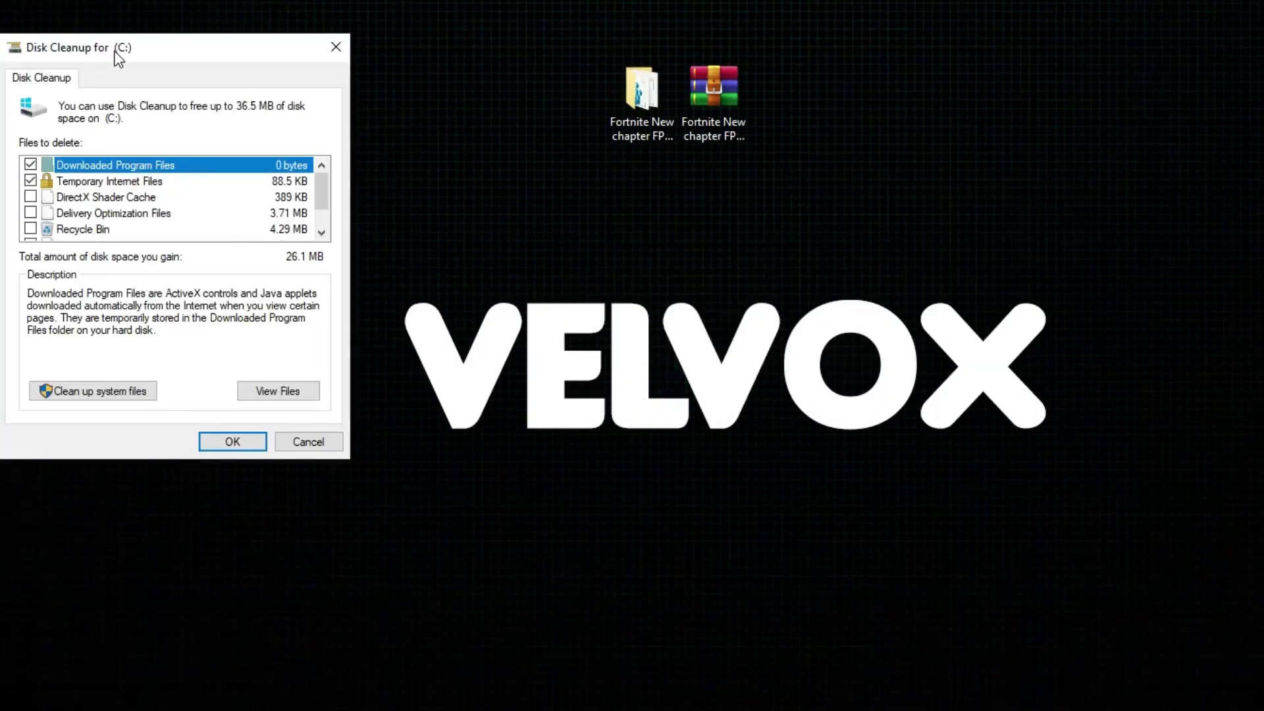
# Add the Recycle Bin to the files to delete and permanently clean up the checked files on drive C:.
pyautogui.moveTo(118, 59); pyautogui.dragTo(545, 111)
pyautogui.scroll(-1, 487, 284)
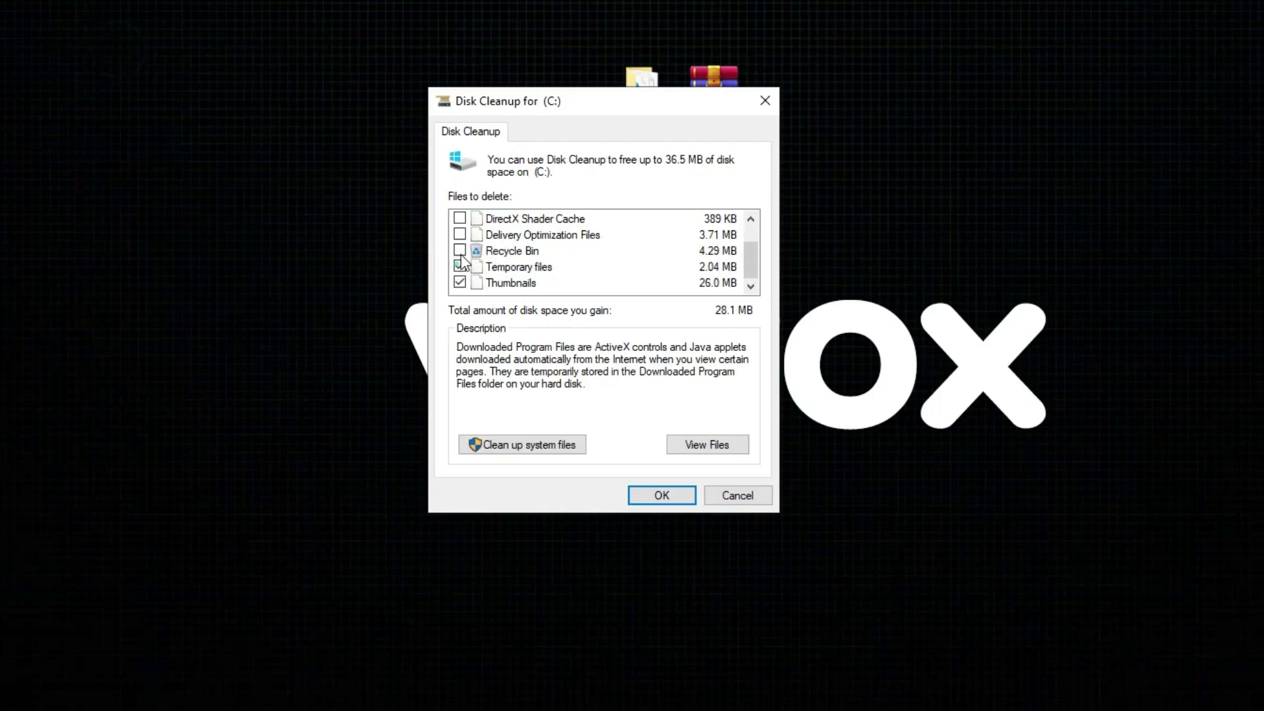
pyautogui.click(460, 251)
pyautogui.click(661, 495)
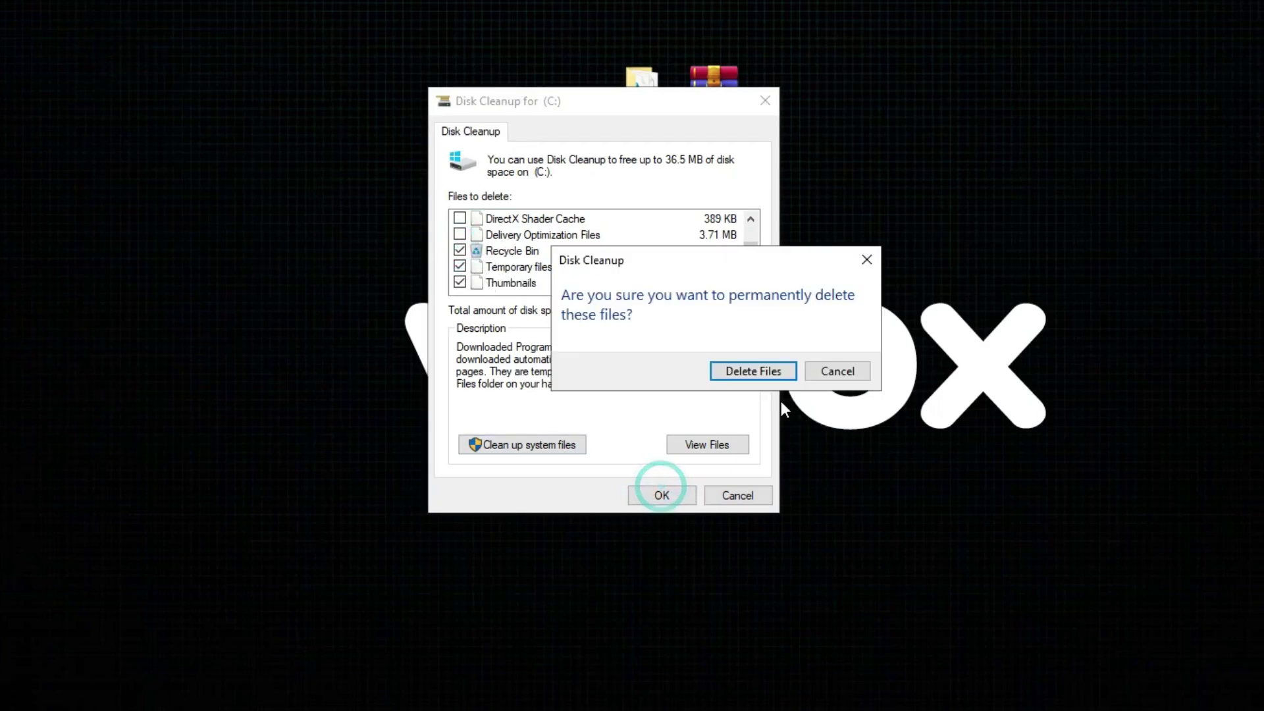
pyautogui.click(751, 370)
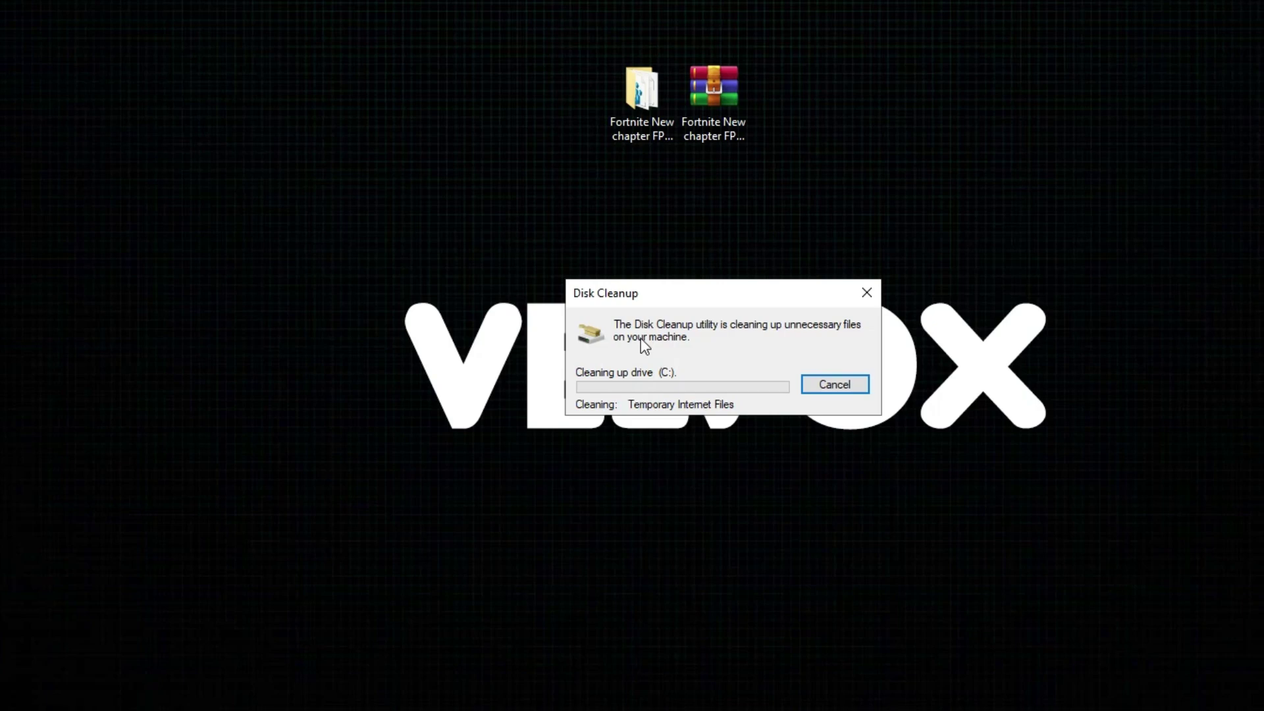